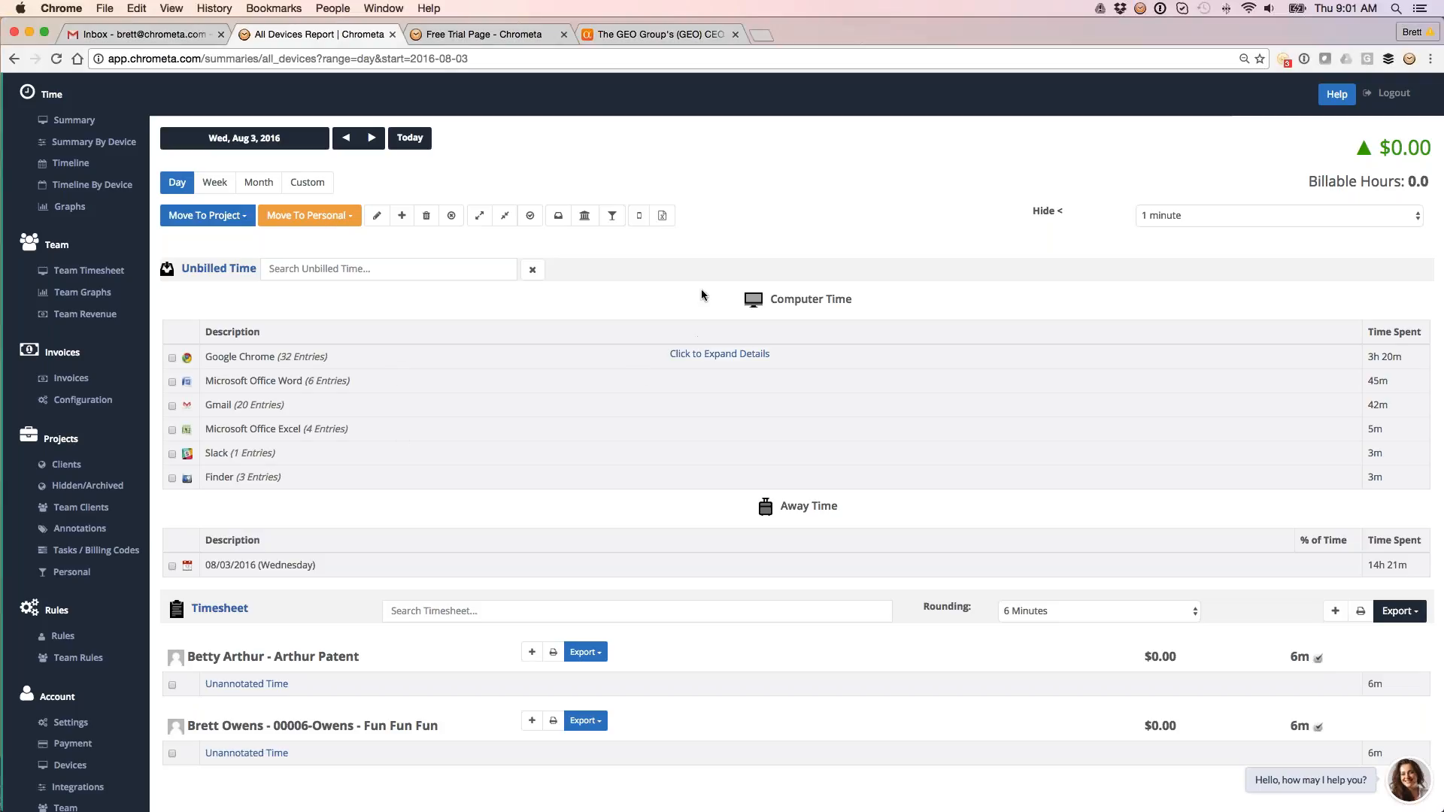
Step: Examine the individual time entries behind the Google Chrome, Microsoft Office Word and Gmail groups, collapsing each group again
{"action": "scroll", "coordinate": [701, 288], "scroll_direction": "down", "scroll_amount": 3}
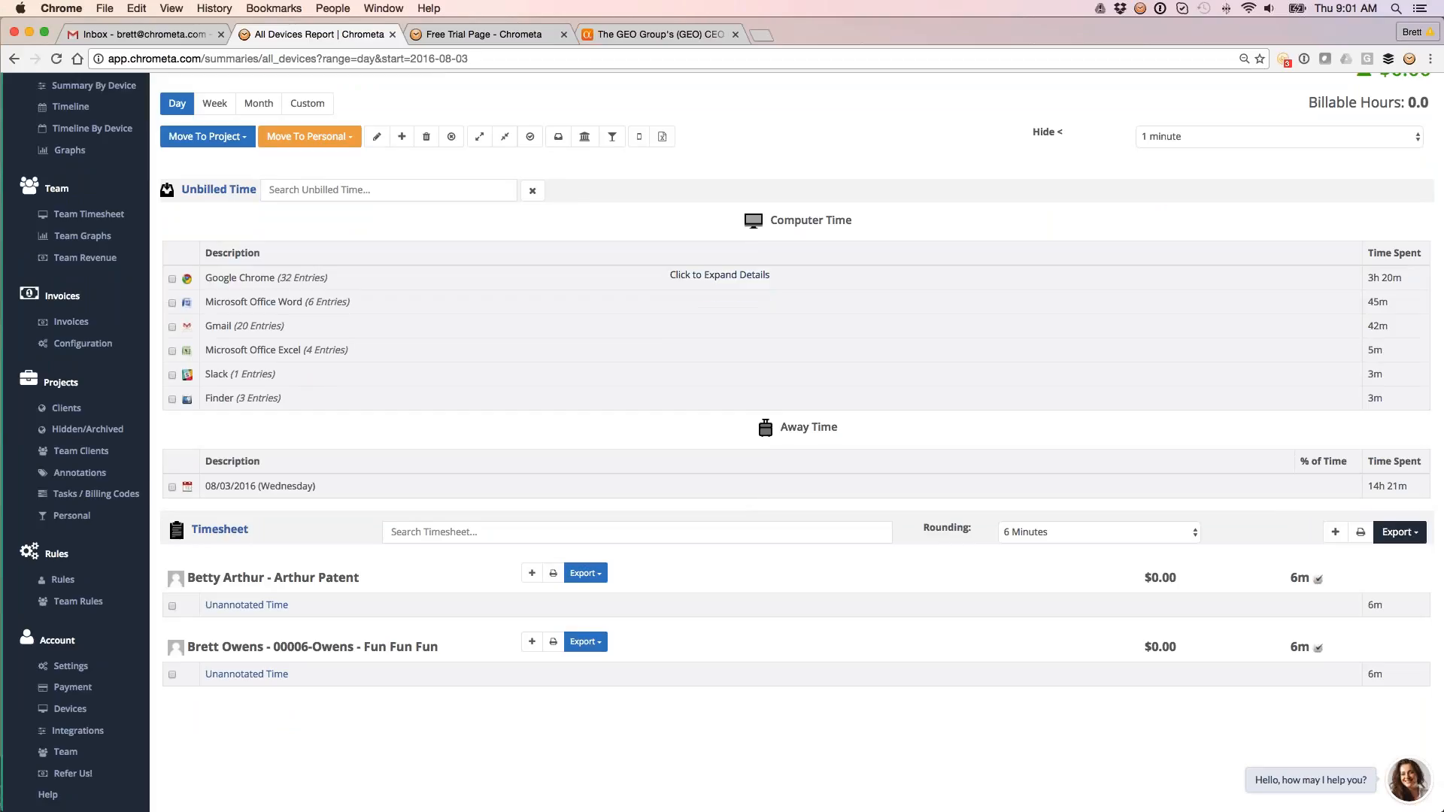
{"action": "left_click", "coordinate": [719, 277]}
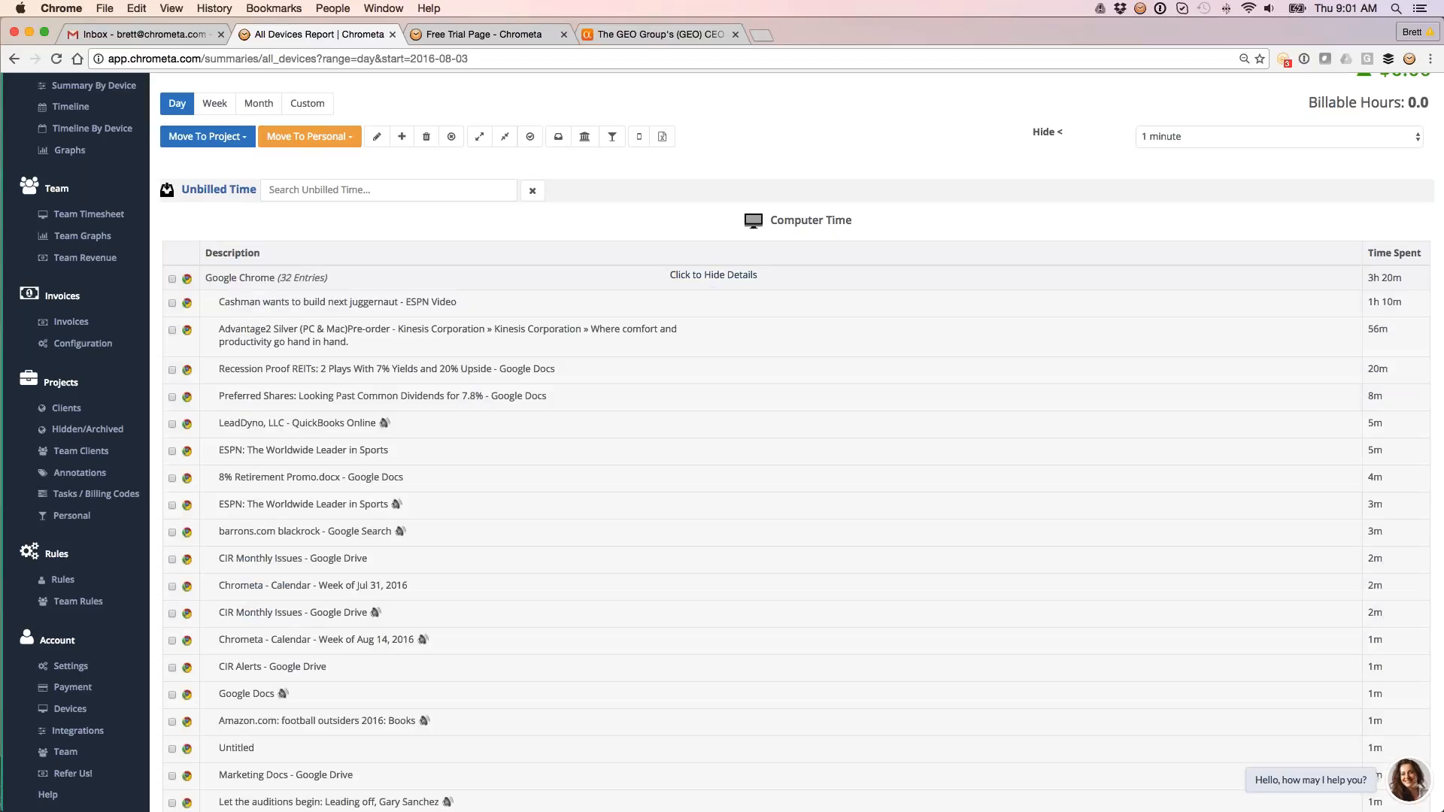
{"action": "left_click", "coordinate": [686, 280]}
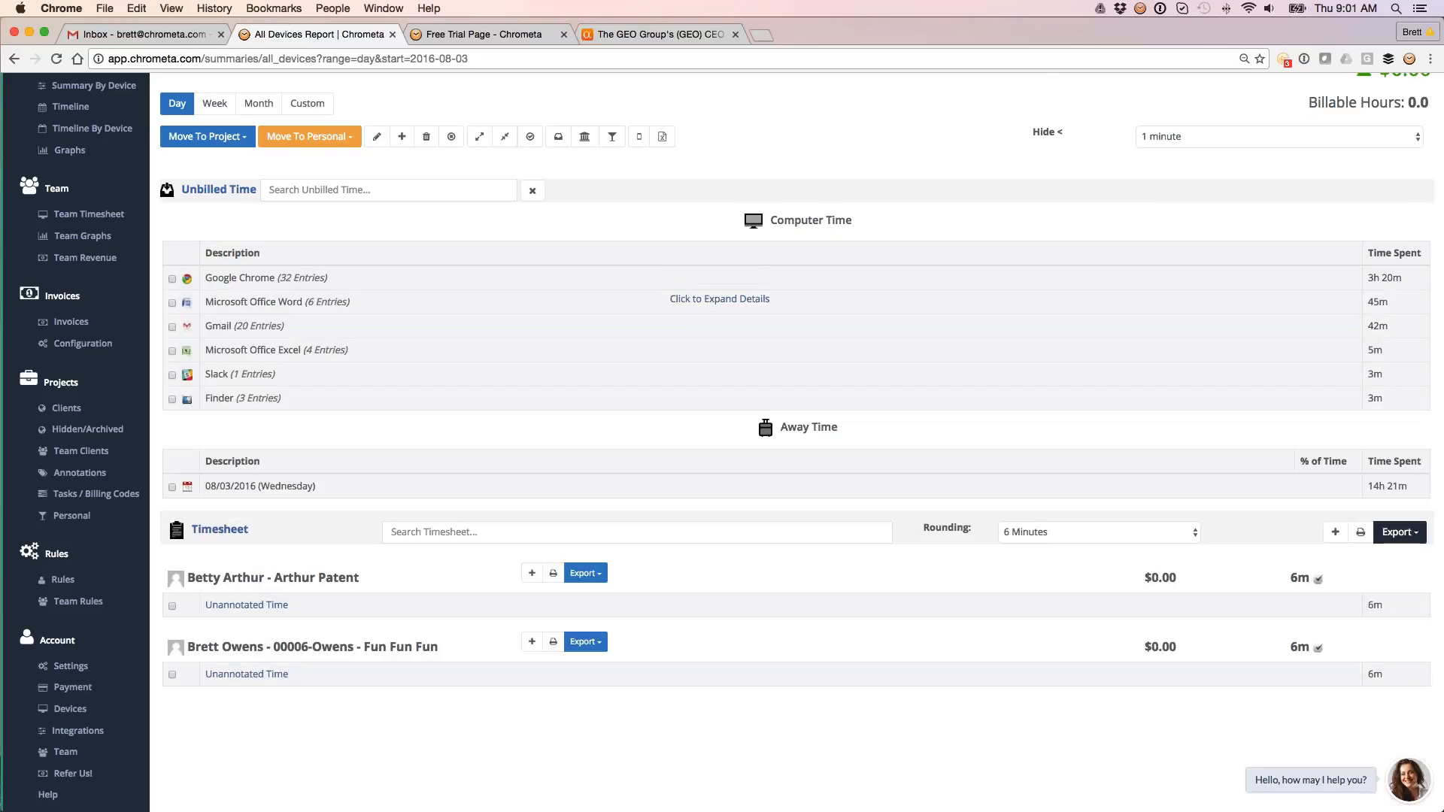
{"action": "left_click", "coordinate": [692, 303]}
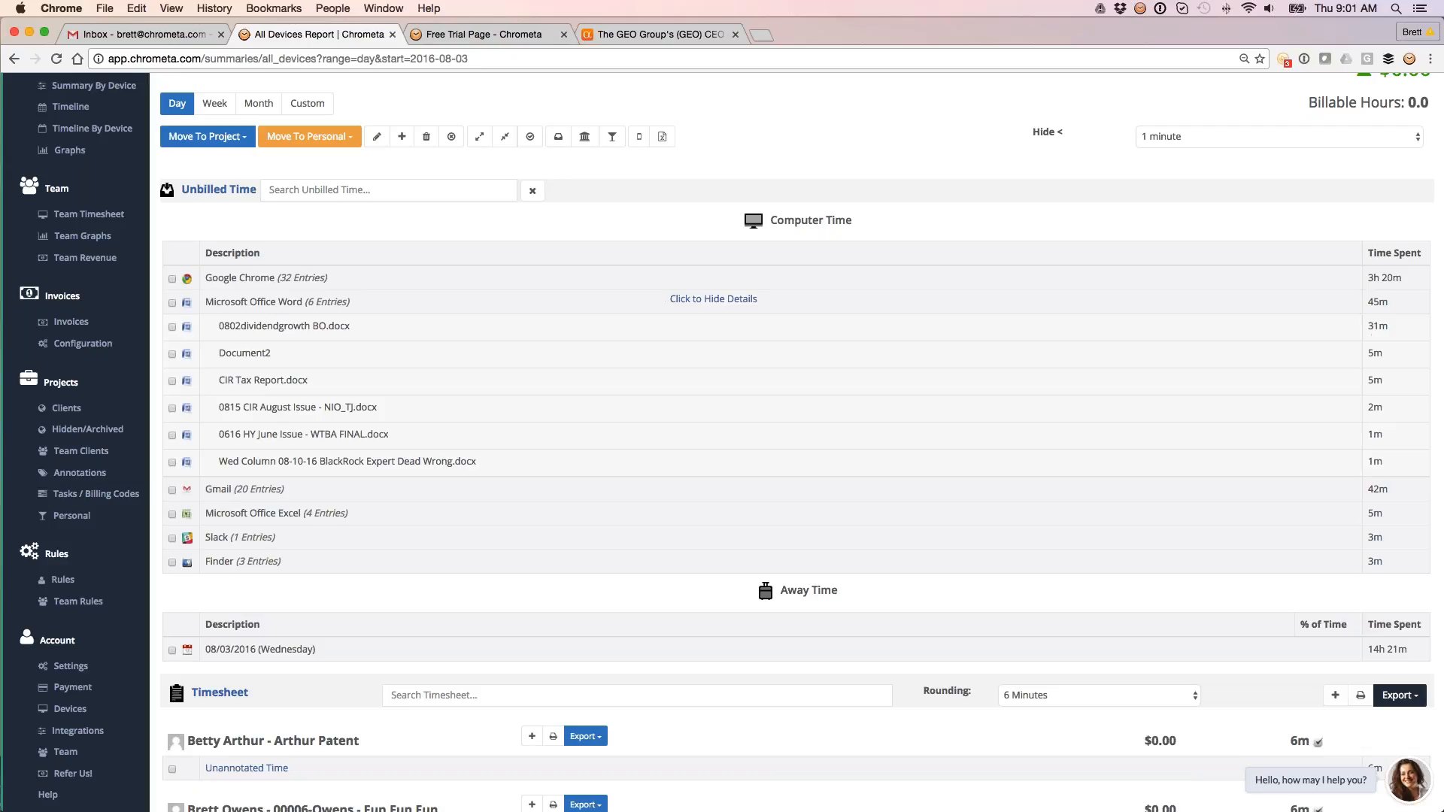
{"action": "left_click", "coordinate": [737, 299]}
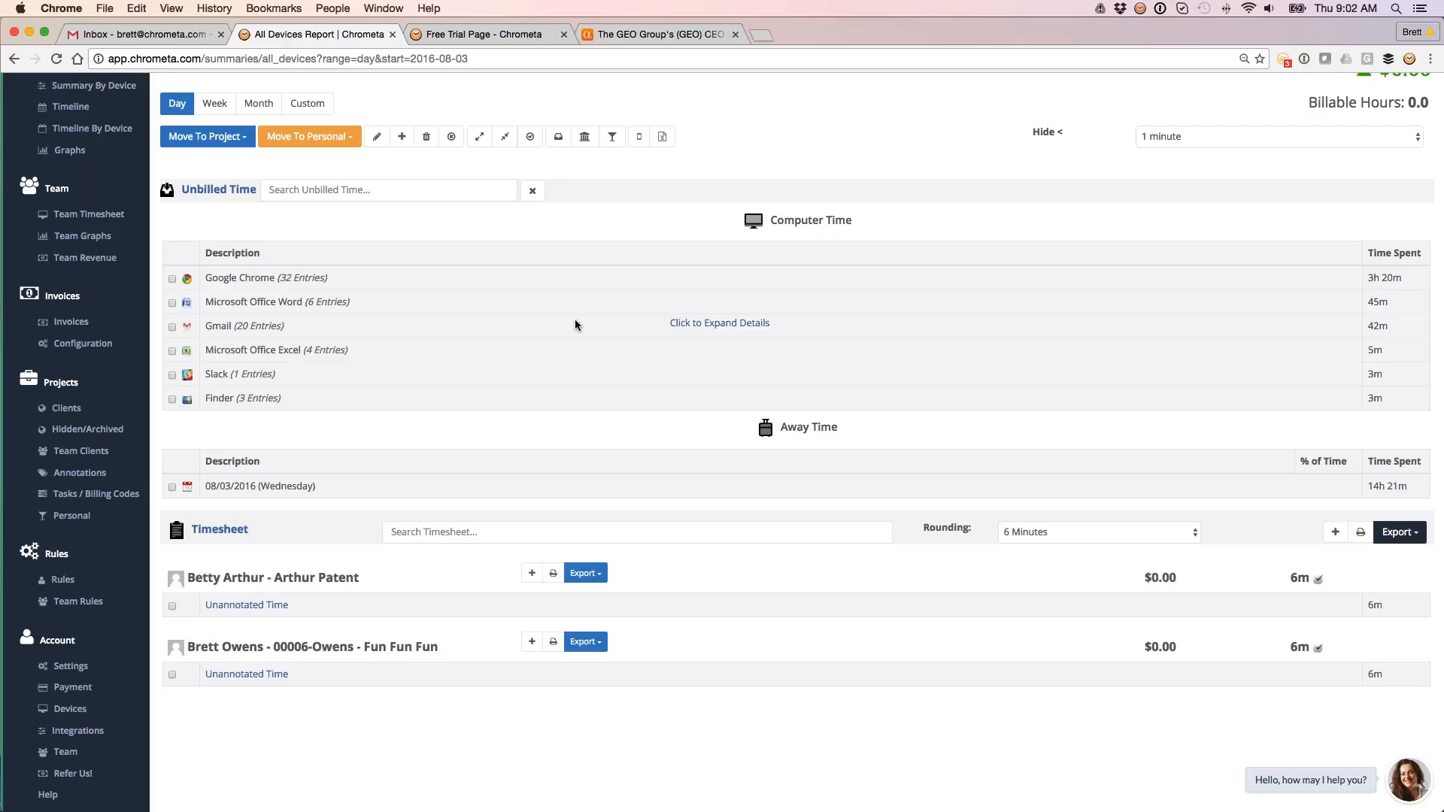
{"action": "left_click", "coordinate": [574, 325]}
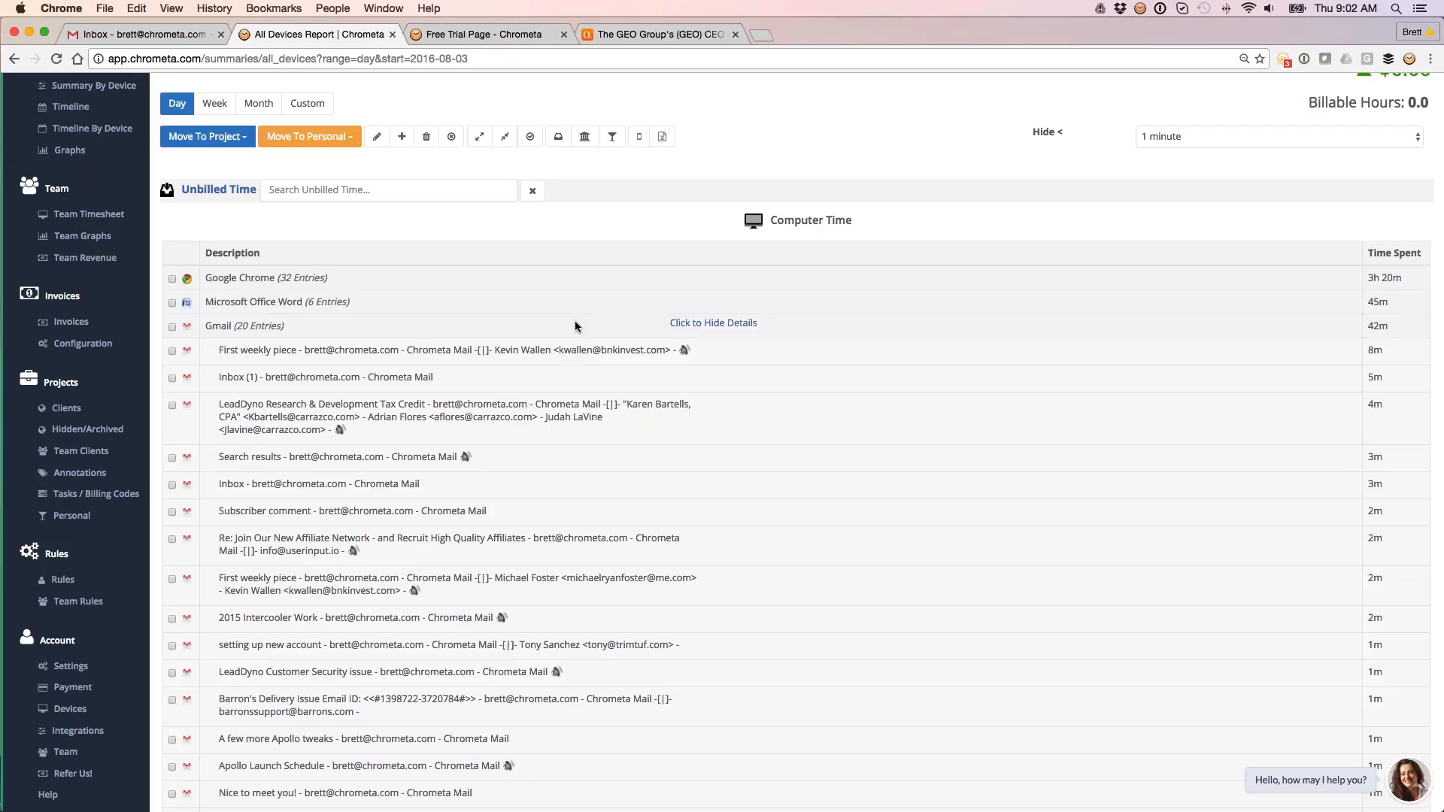
{"action": "left_click", "coordinate": [585, 321]}
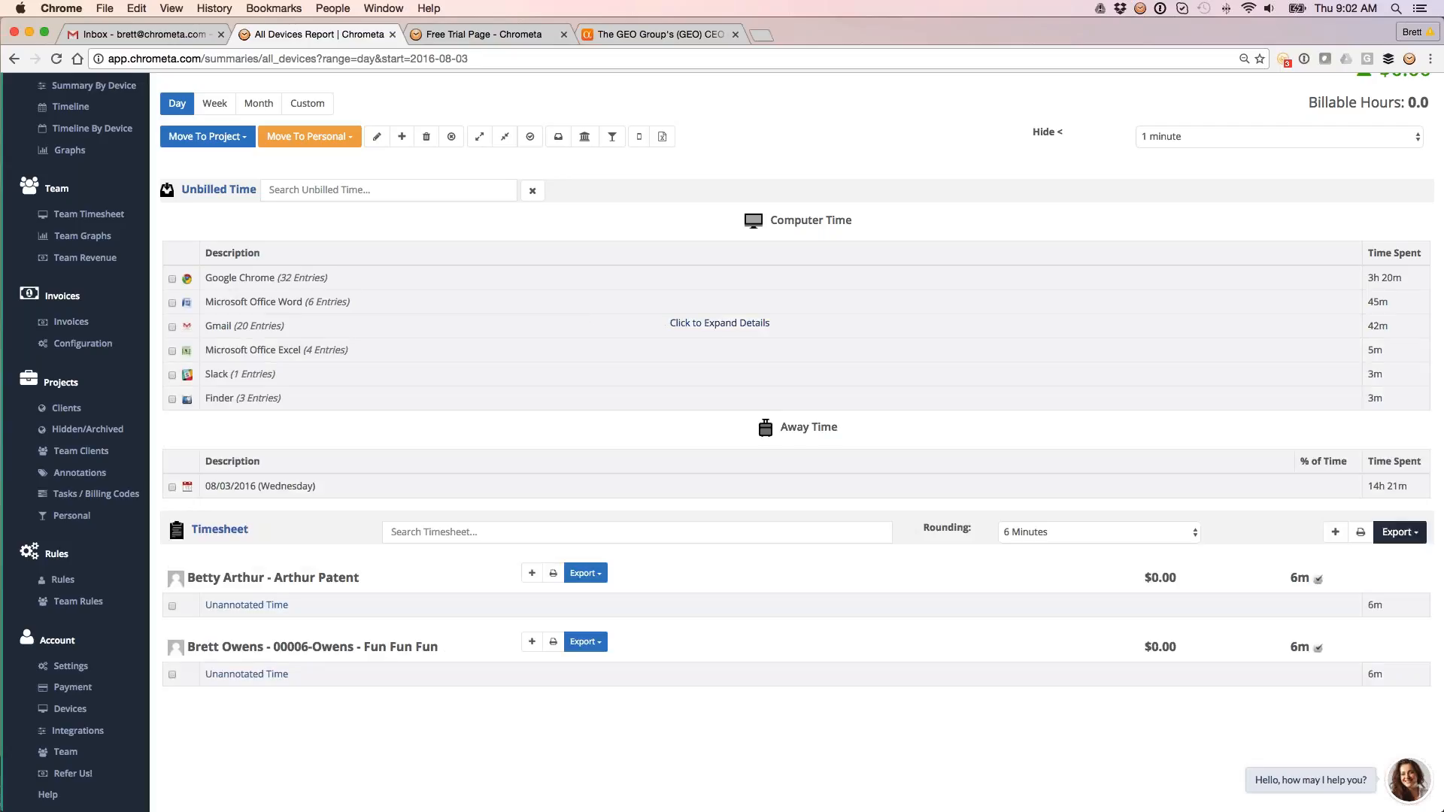
Step: Select the Gmail entry "First weekly piece" with 8 minutes and start categorizing it with an annotation to project 00003
{"action": "left_click", "coordinate": [714, 324]}
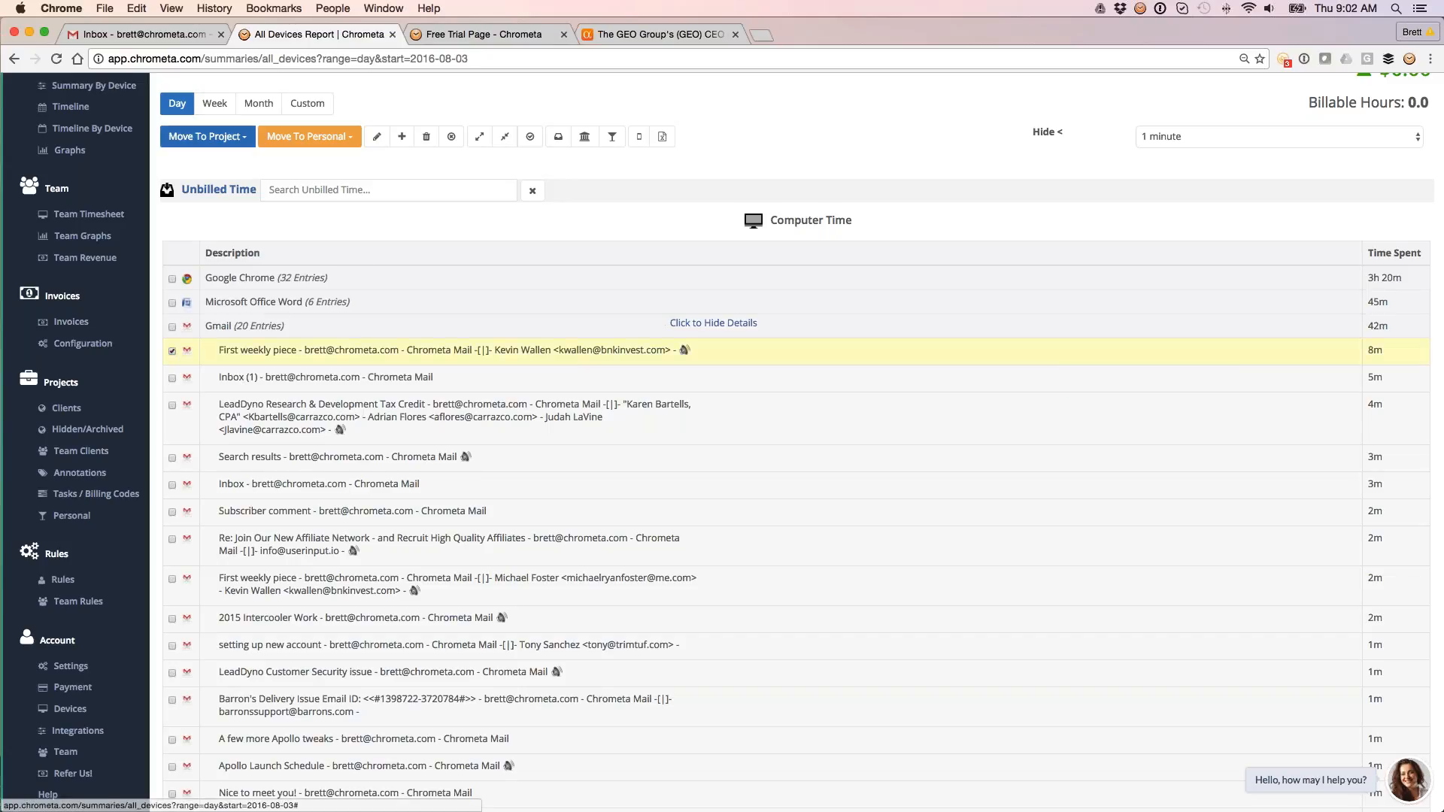
{"action": "left_click", "coordinate": [207, 136]}
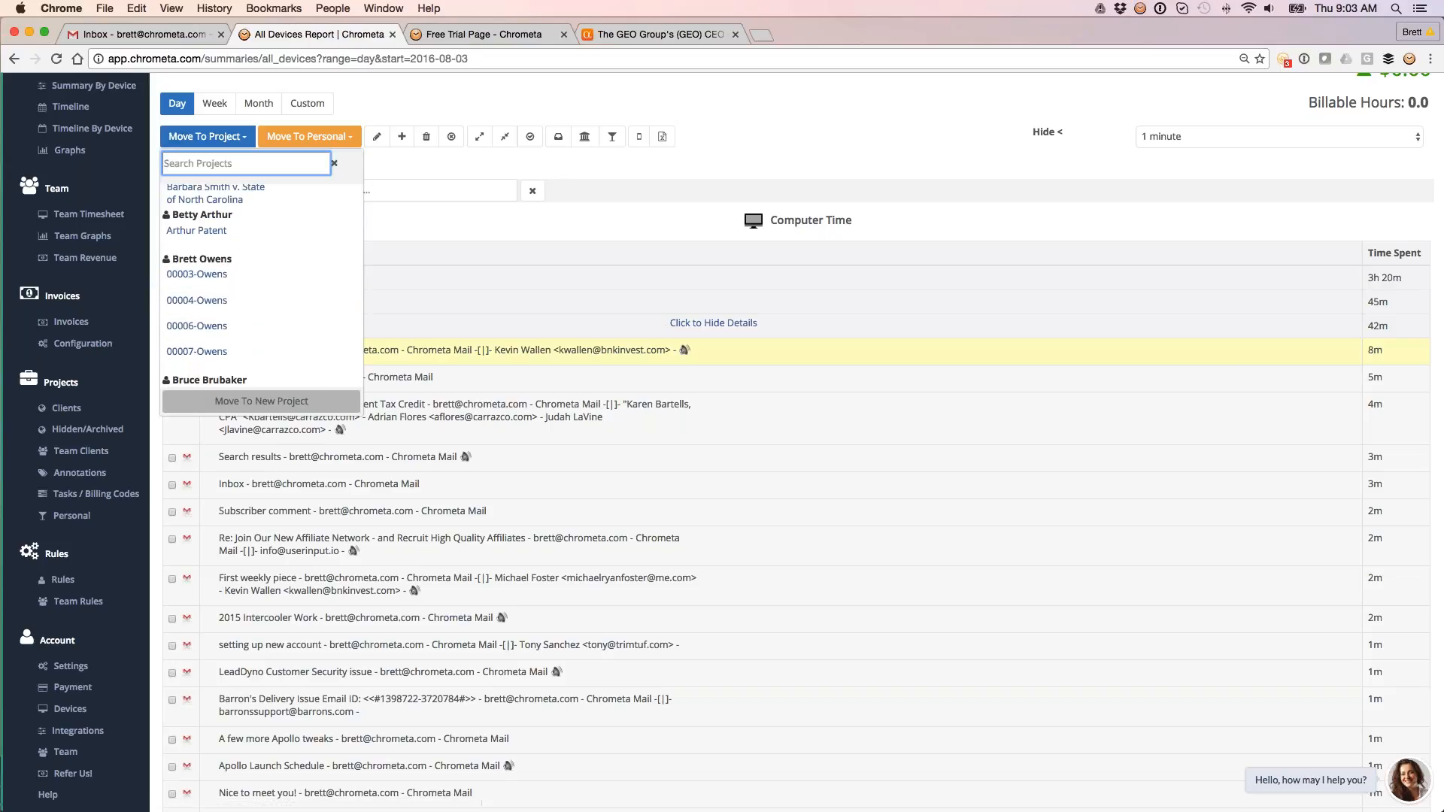
{"action": "type", "text": "Owe"}
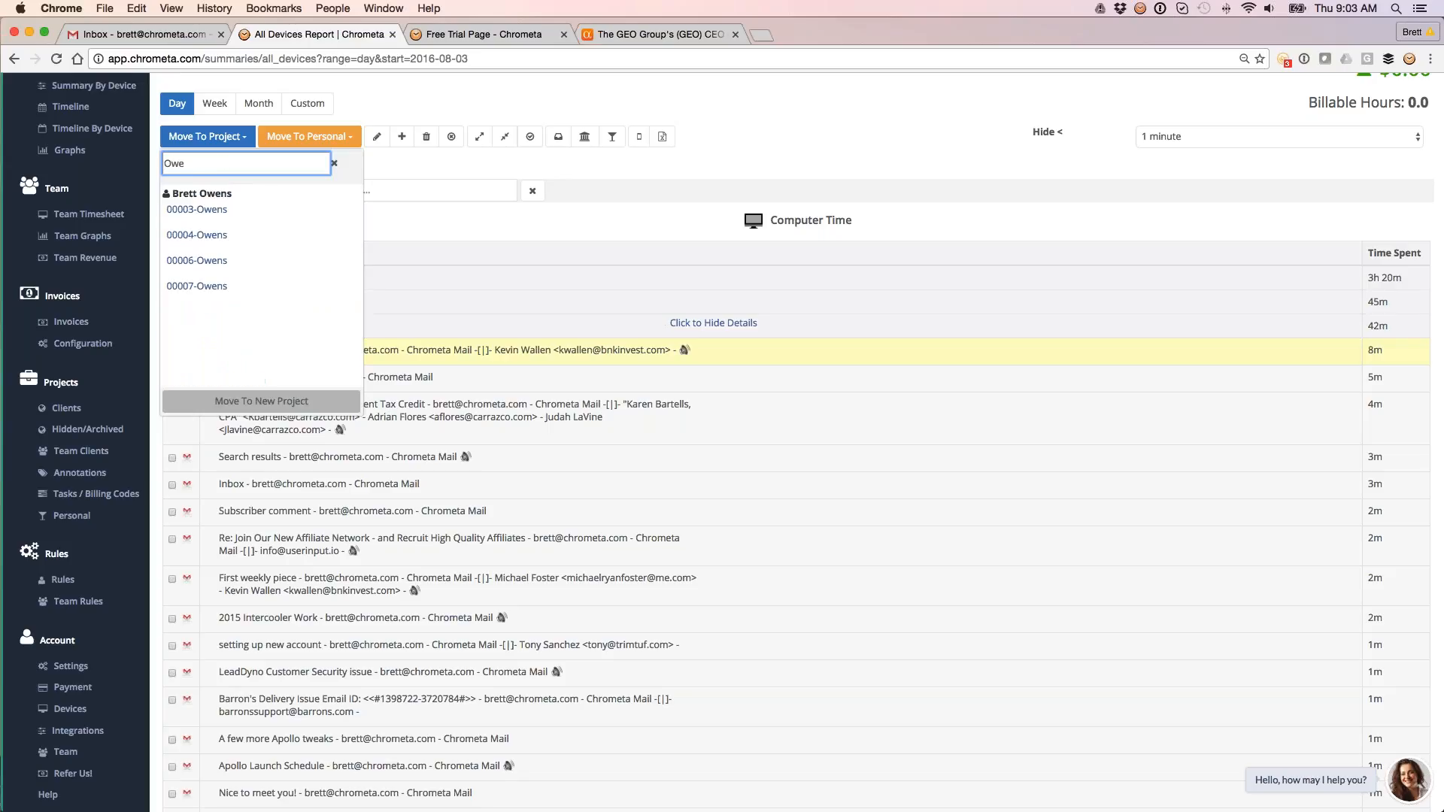
{"action": "type", "text": "ns"}
{"action": "mouse_move", "coordinate": [311, 222]}
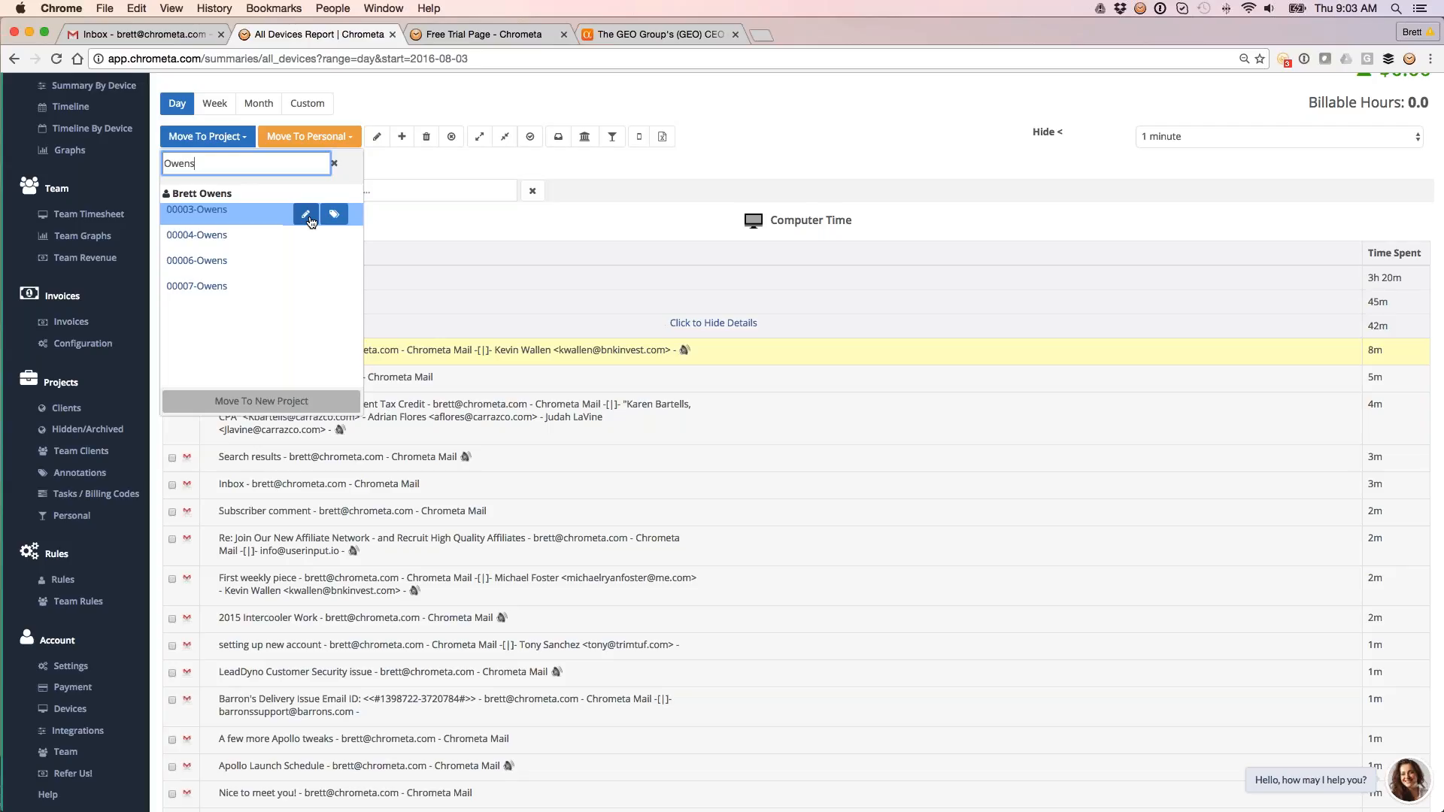
{"action": "left_click", "coordinate": [309, 216]}
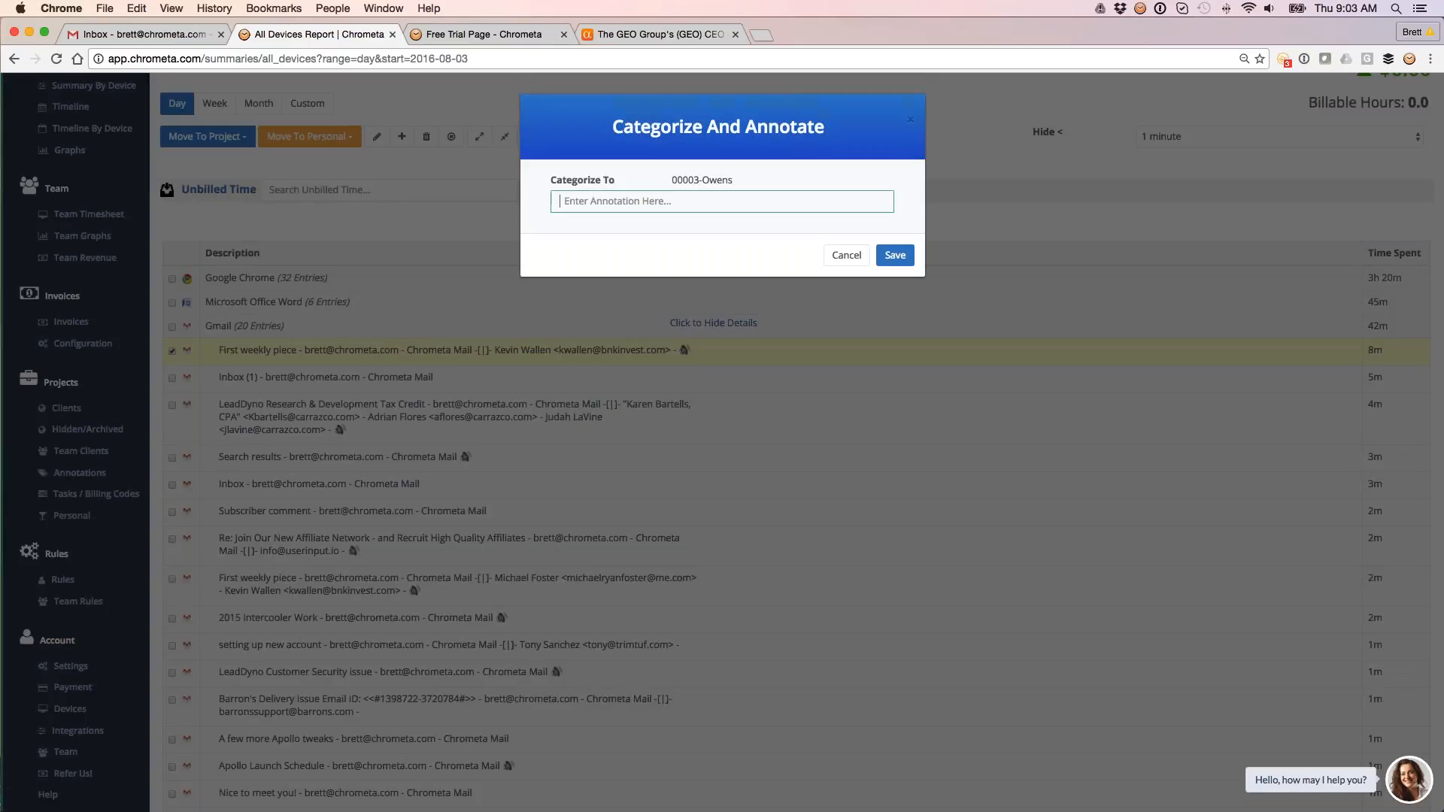
Step: Annotate the entry with the suggested email correspondence text for the contact and save the categorization
{"action": "type", "text": "k"}
{"action": "key", "text": "BackSpace"}
{"action": "type", "text": "Kev"}
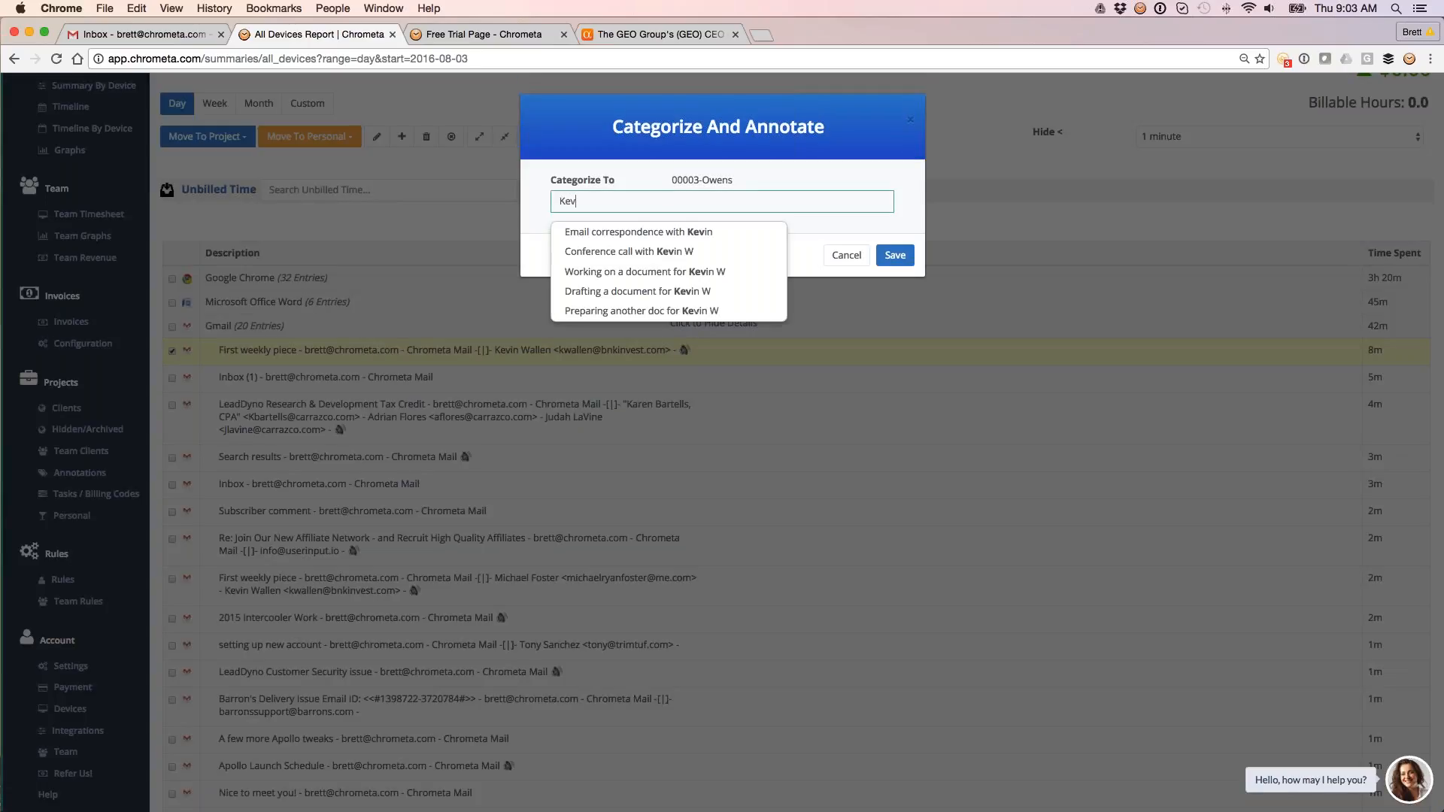
{"action": "key", "text": "Down"}
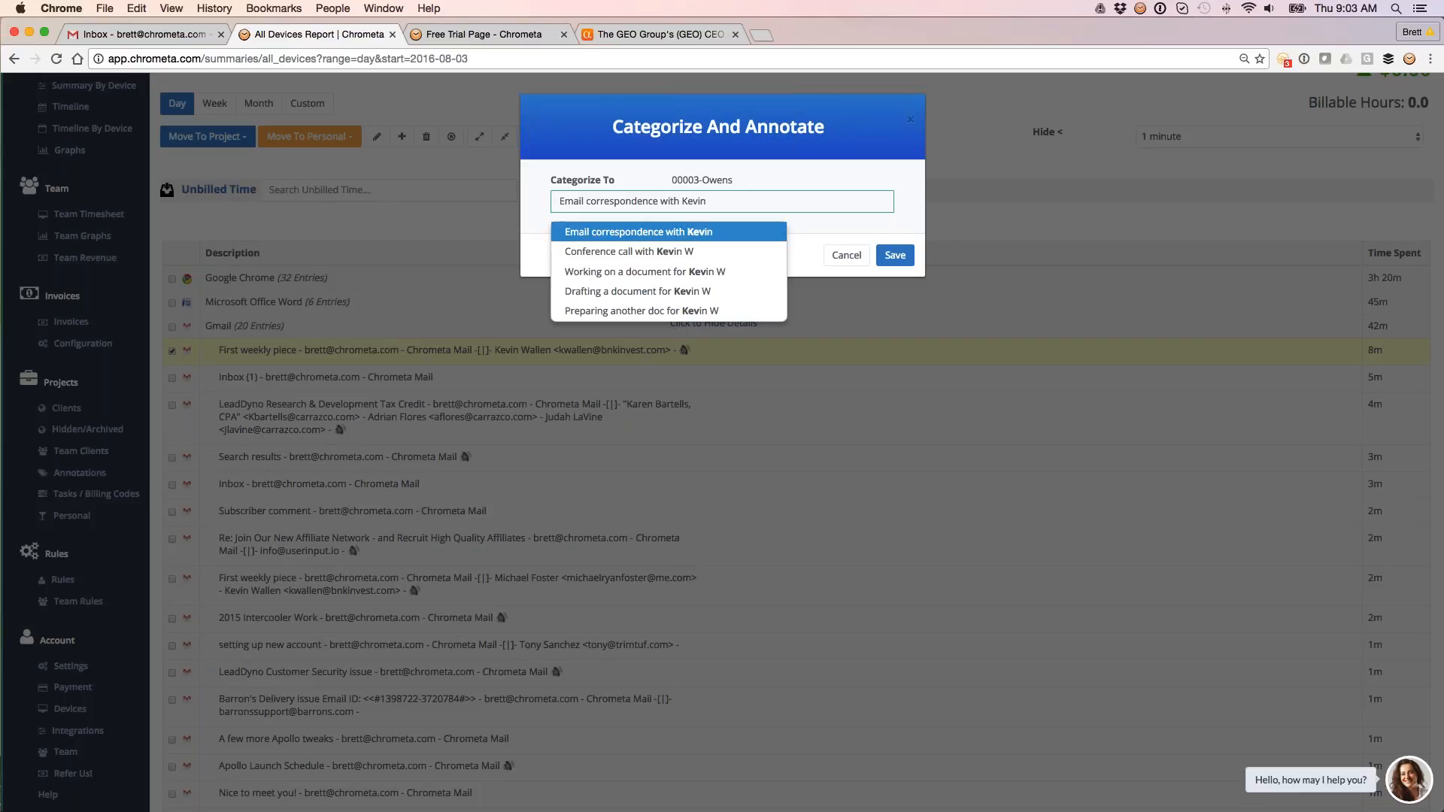
{"action": "key", "text": "Return"}
{"action": "key", "text": "Tab"}
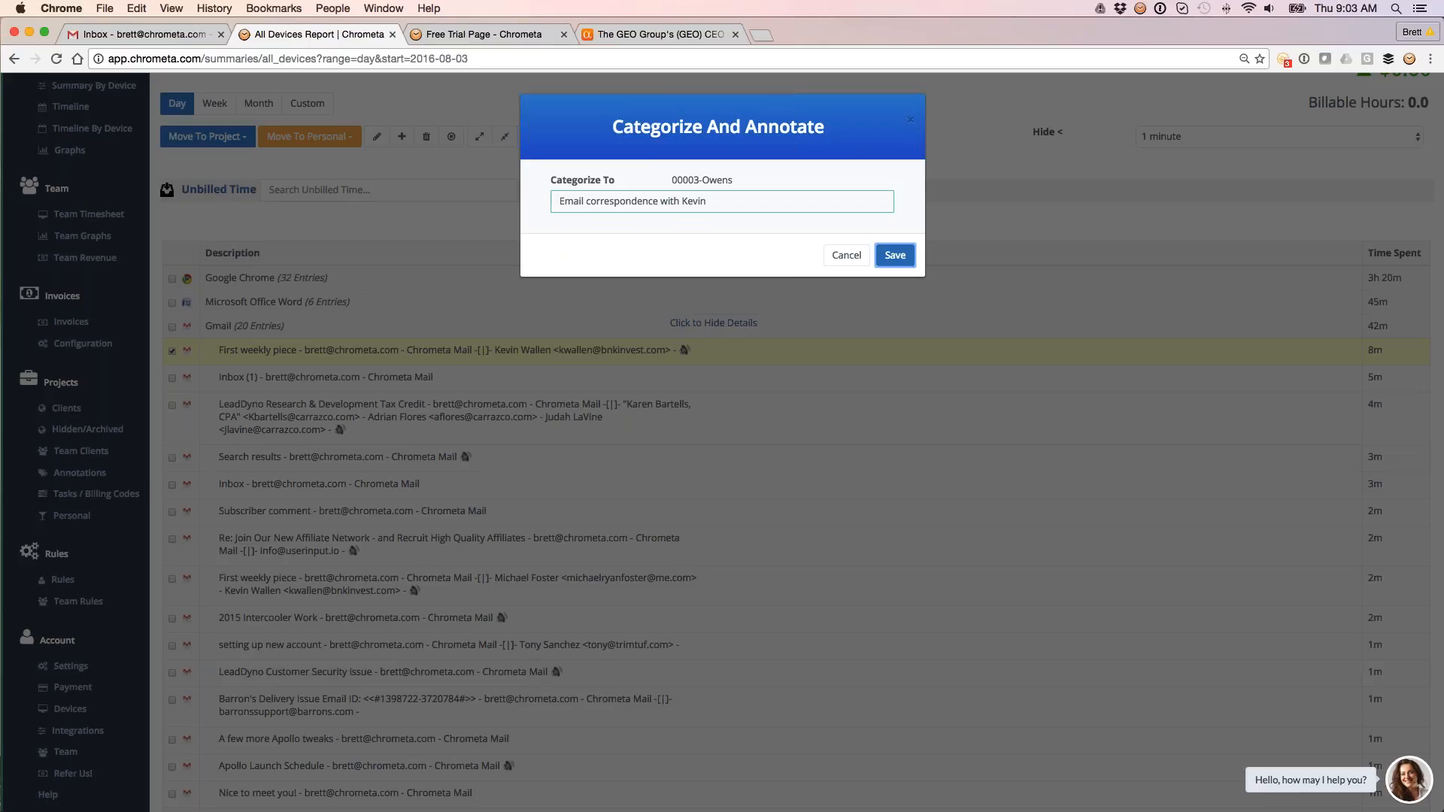
{"action": "key", "text": "Return"}
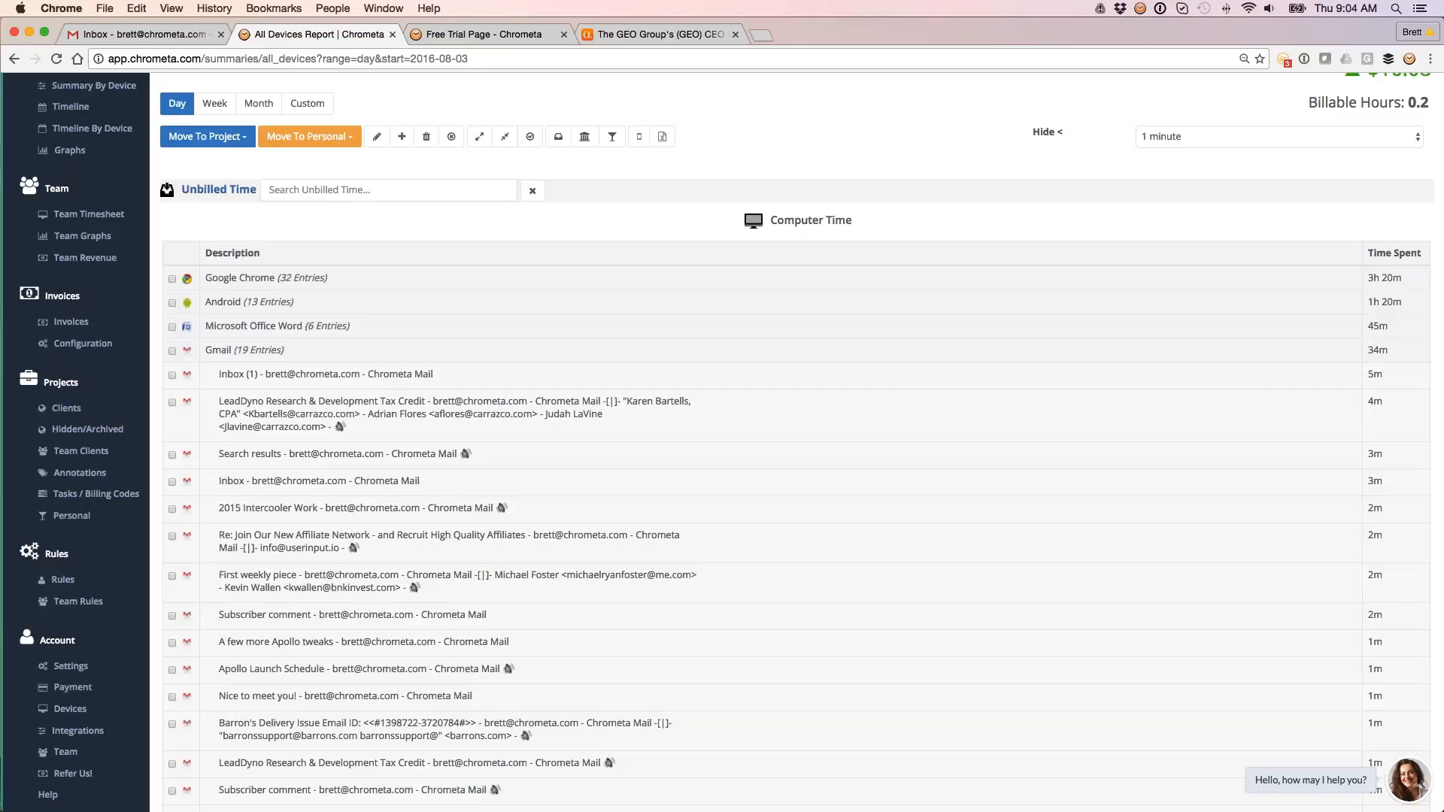
Step: Collapse the unbilled time and examine the timesheet's rounding options and the details behind the email correspondence entry
{"action": "left_click", "coordinate": [216, 190]}
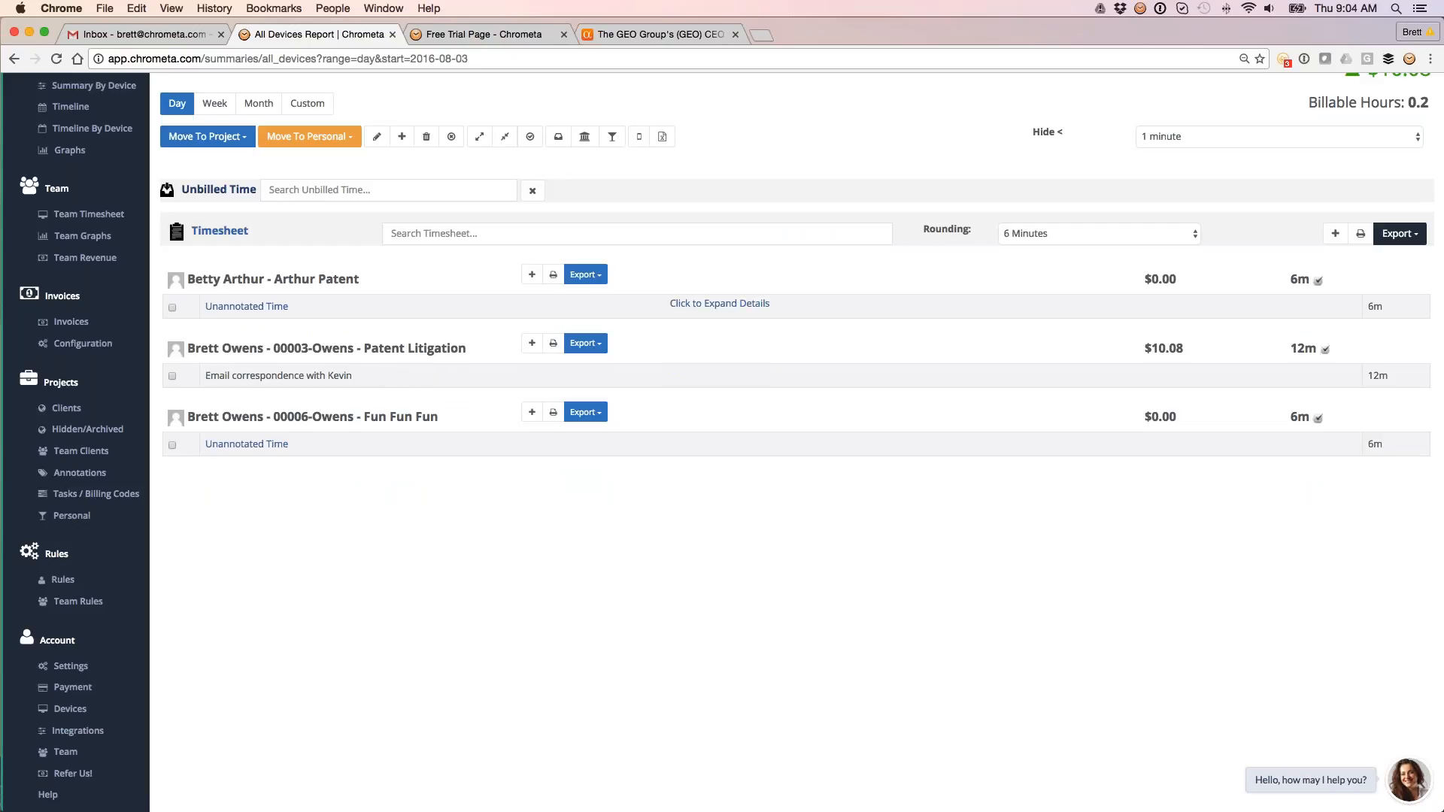
{"action": "left_click", "coordinate": [1031, 233]}
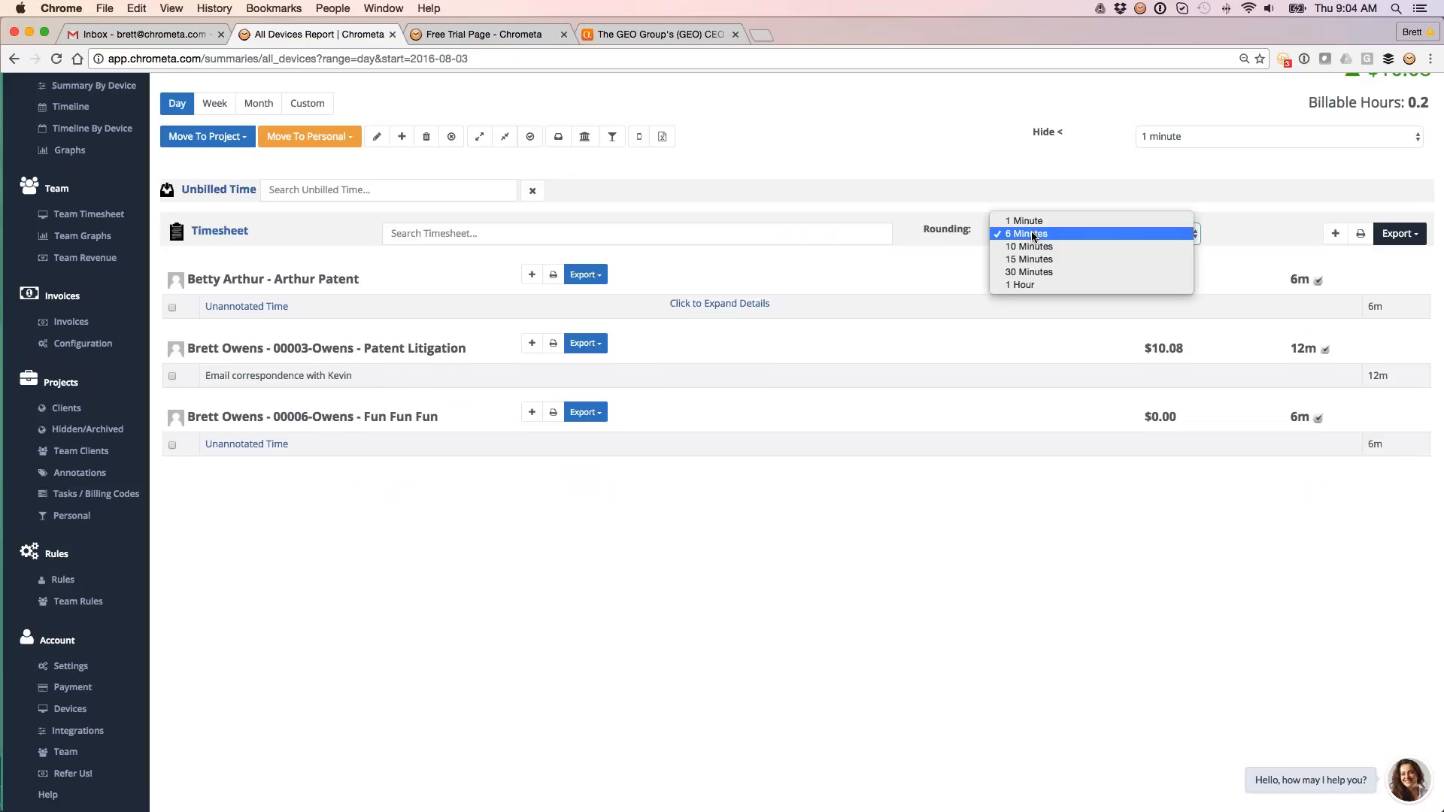
{"action": "left_click", "coordinate": [1031, 233]}
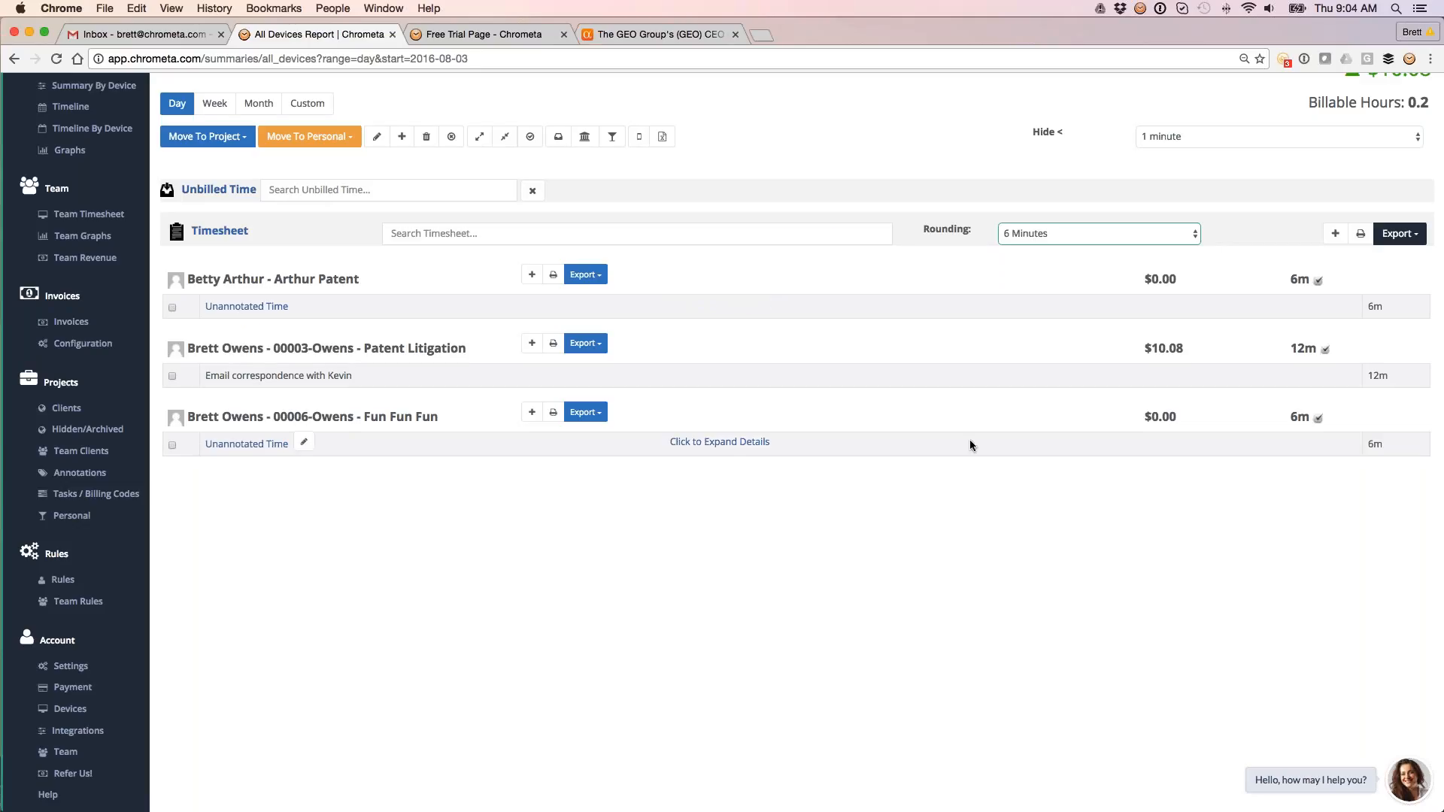
{"action": "left_click", "coordinate": [703, 375]}
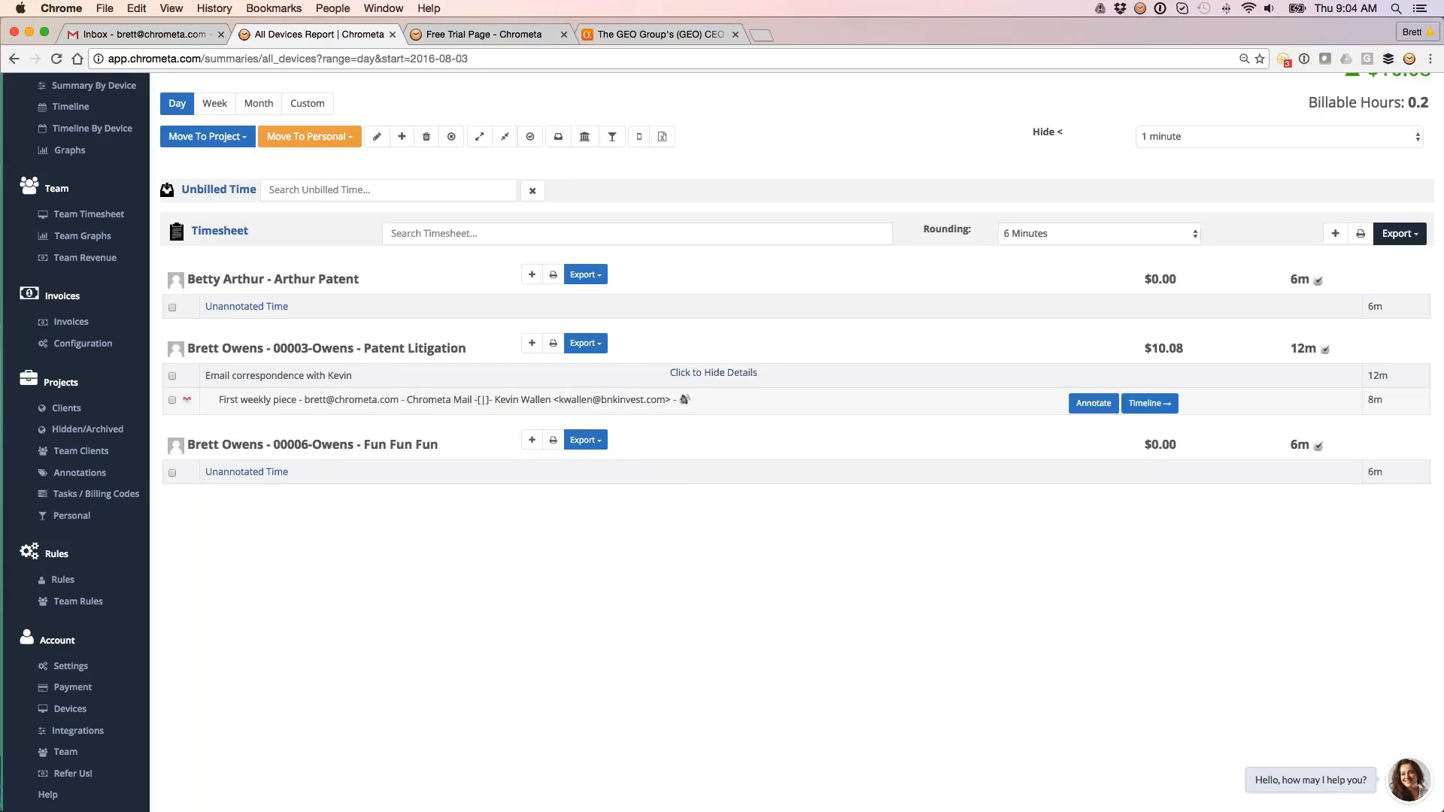
{"action": "left_click", "coordinate": [689, 376]}
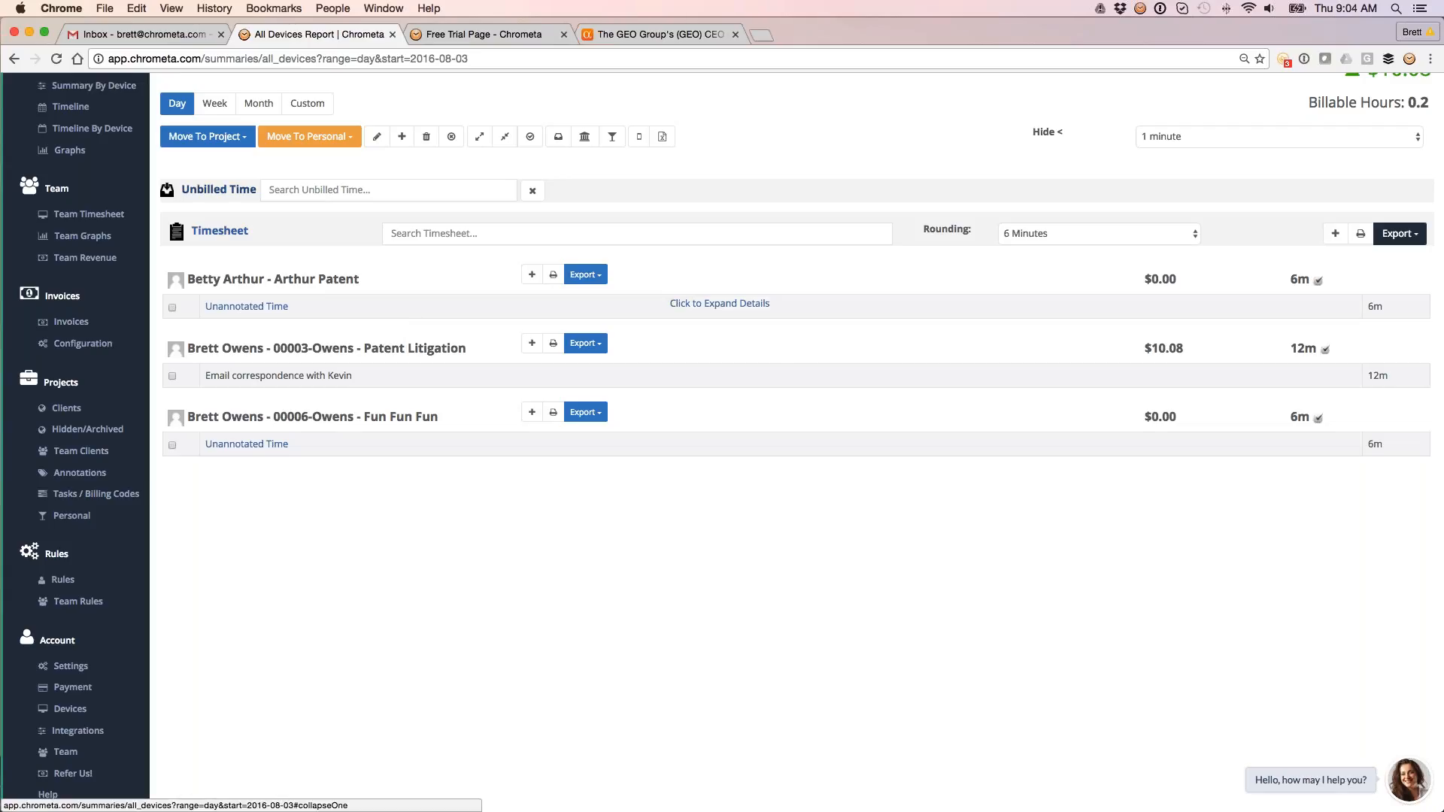
Step: Reopen the unbilled time, select the 4-minute "LeadDyno Research & Development Tax Credit" email and list the projects it can move to
{"action": "left_click", "coordinate": [218, 189]}
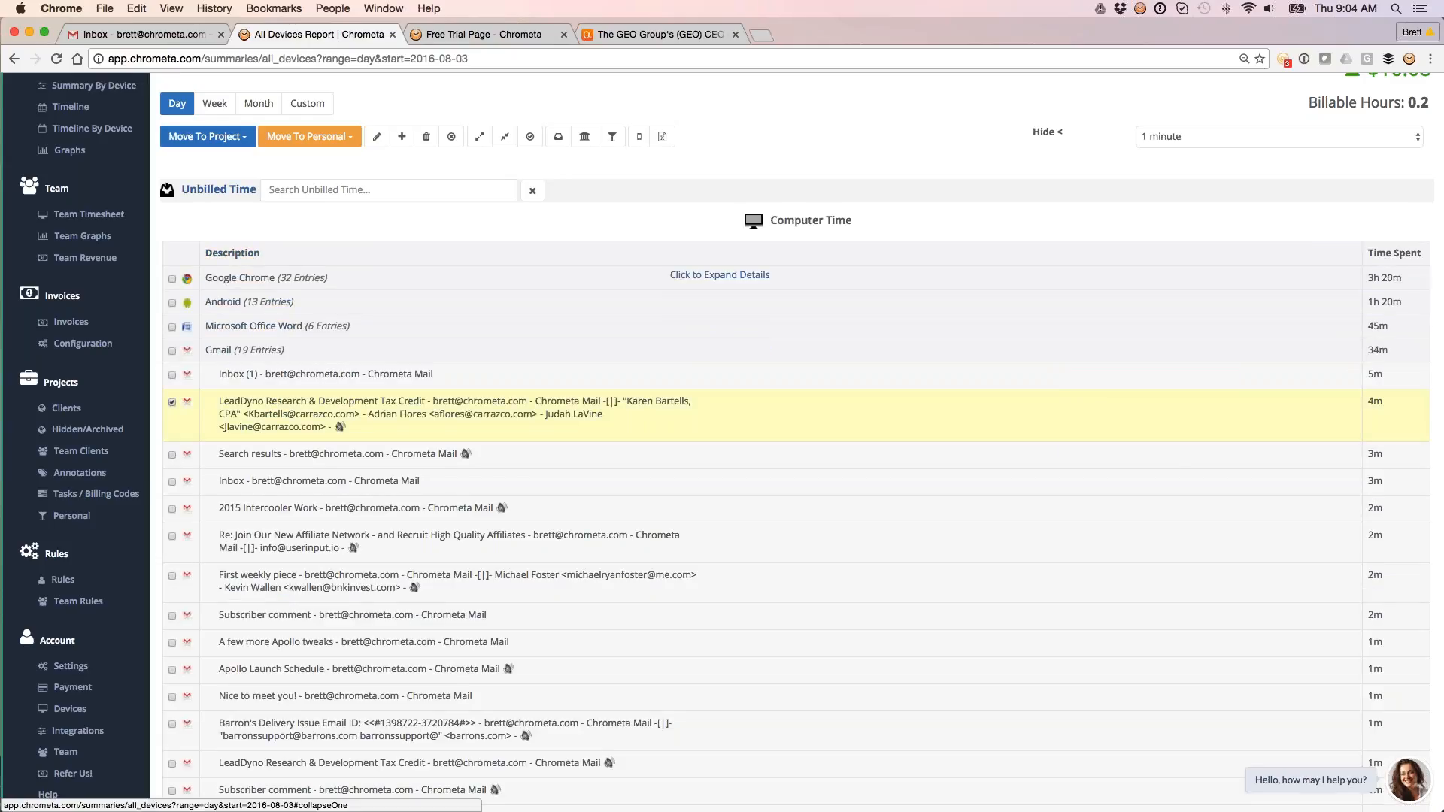
{"action": "left_click", "coordinate": [204, 136]}
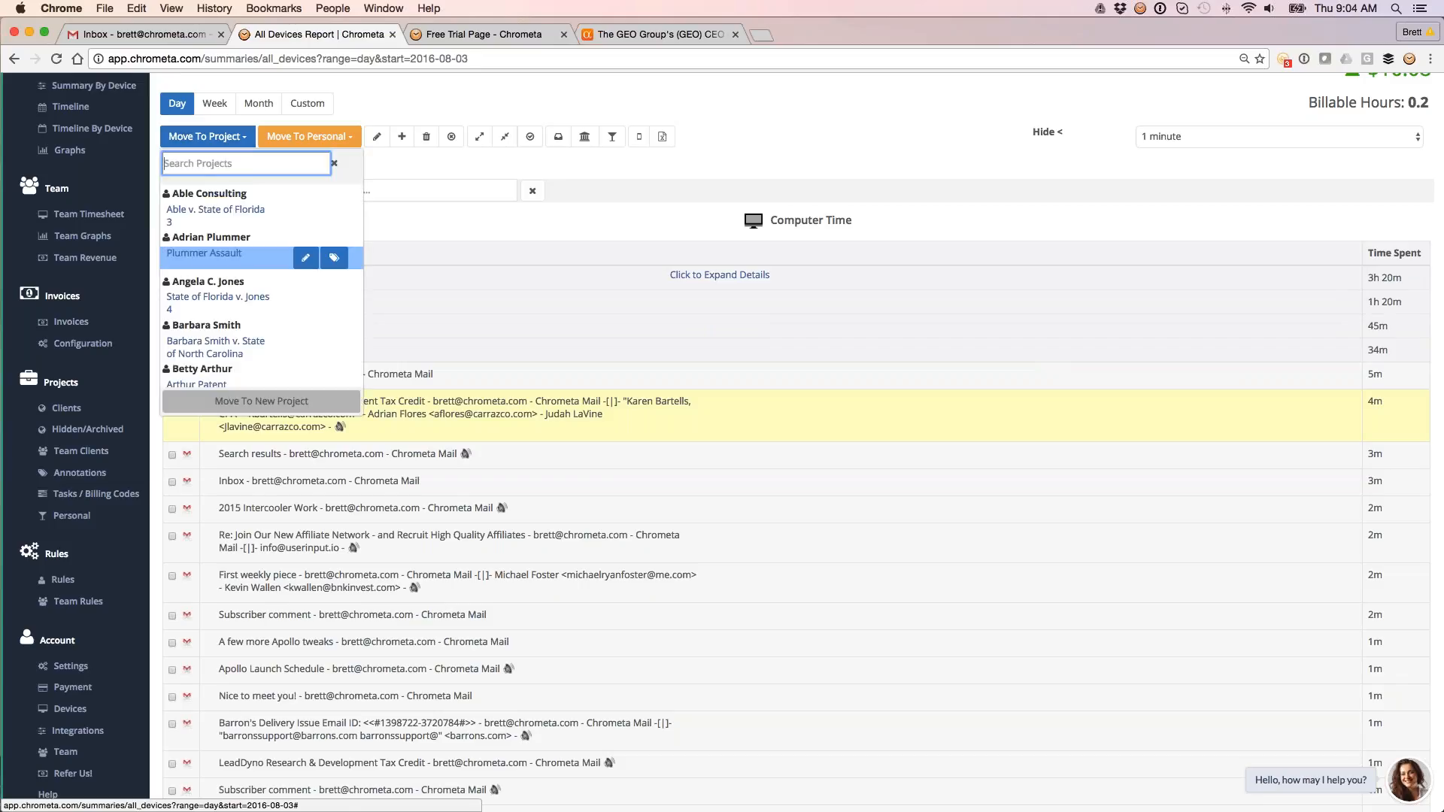
{"action": "scroll", "coordinate": [225, 294], "scroll_direction": "down", "scroll_amount": 3}
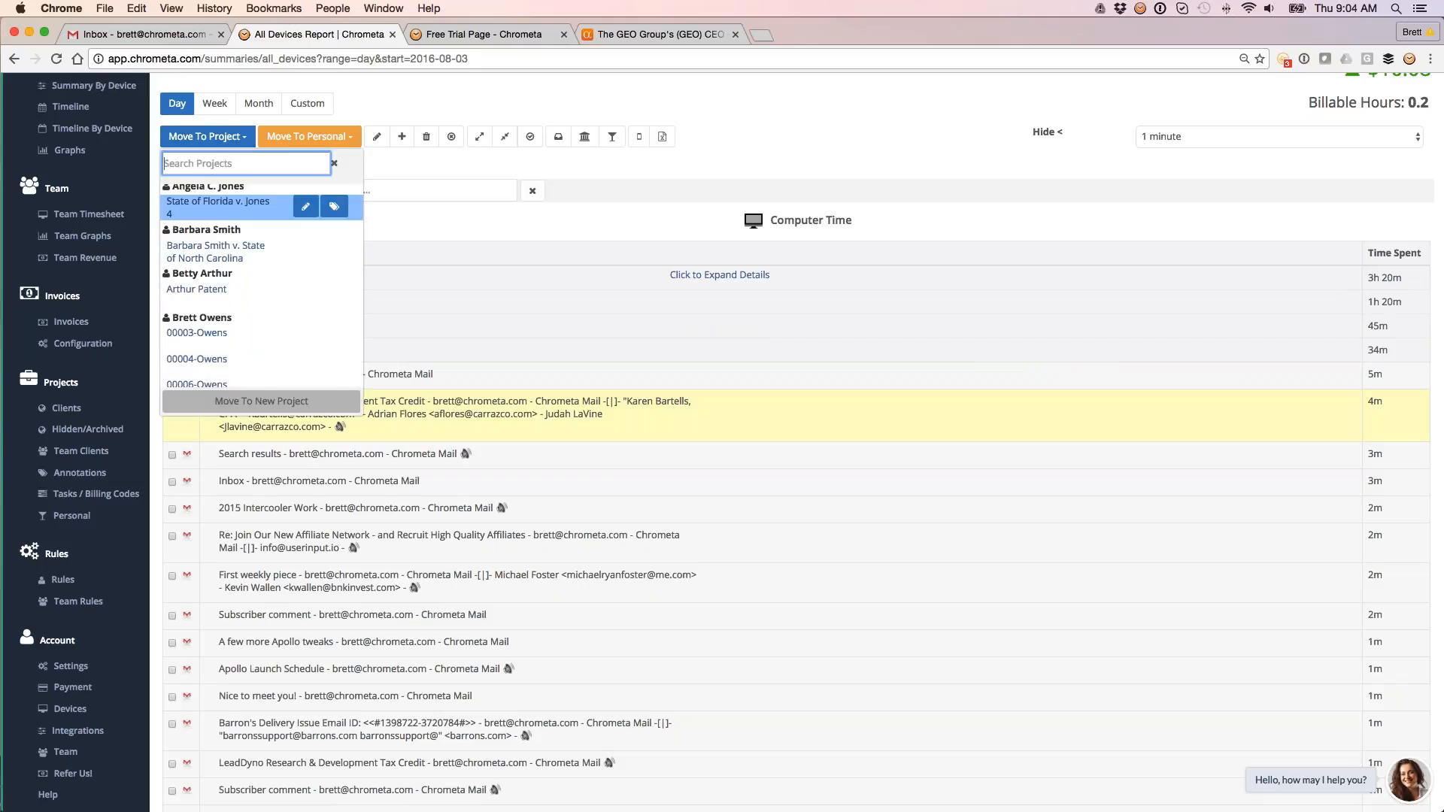
{"action": "type", "text": "tax"}
{"action": "key", "text": "BackSpace"}
{"action": "key", "text": "BackSpace"}
{"action": "key", "text": "BackSpace"}
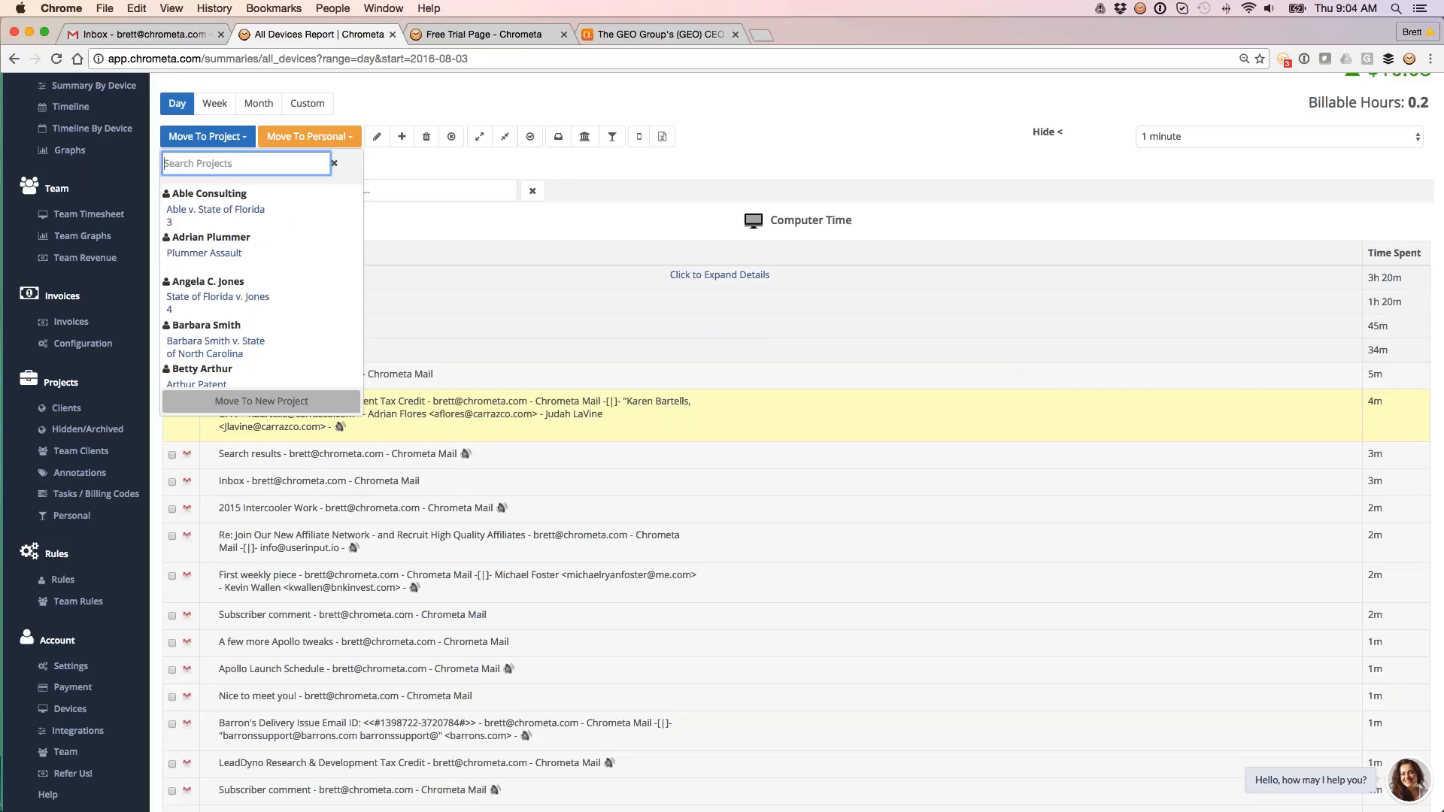
Step: Find the "owen" projects and start a categorization rule that moves the selected email to project 00007
{"action": "type", "text": "owen"}
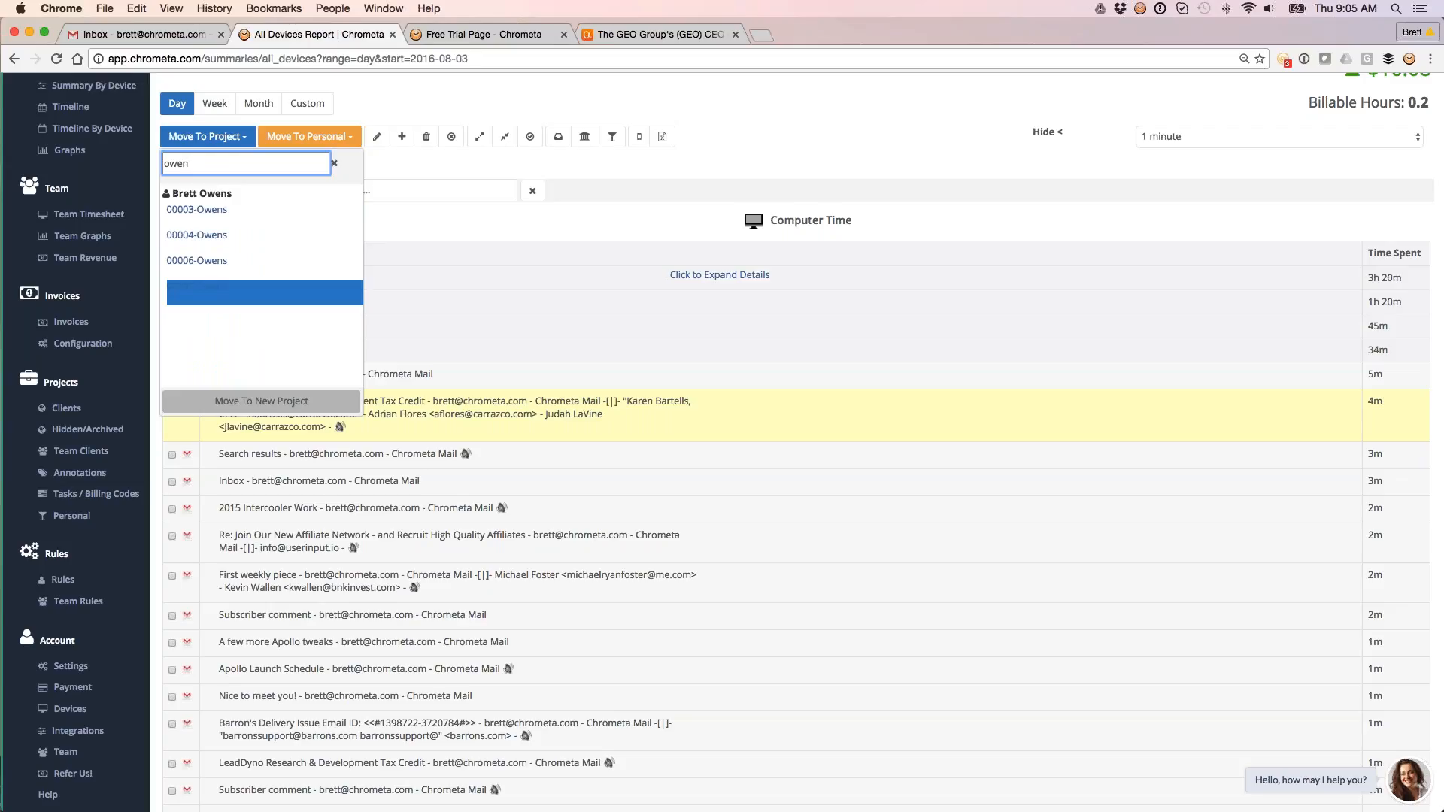
{"action": "mouse_move", "coordinate": [265, 292]}
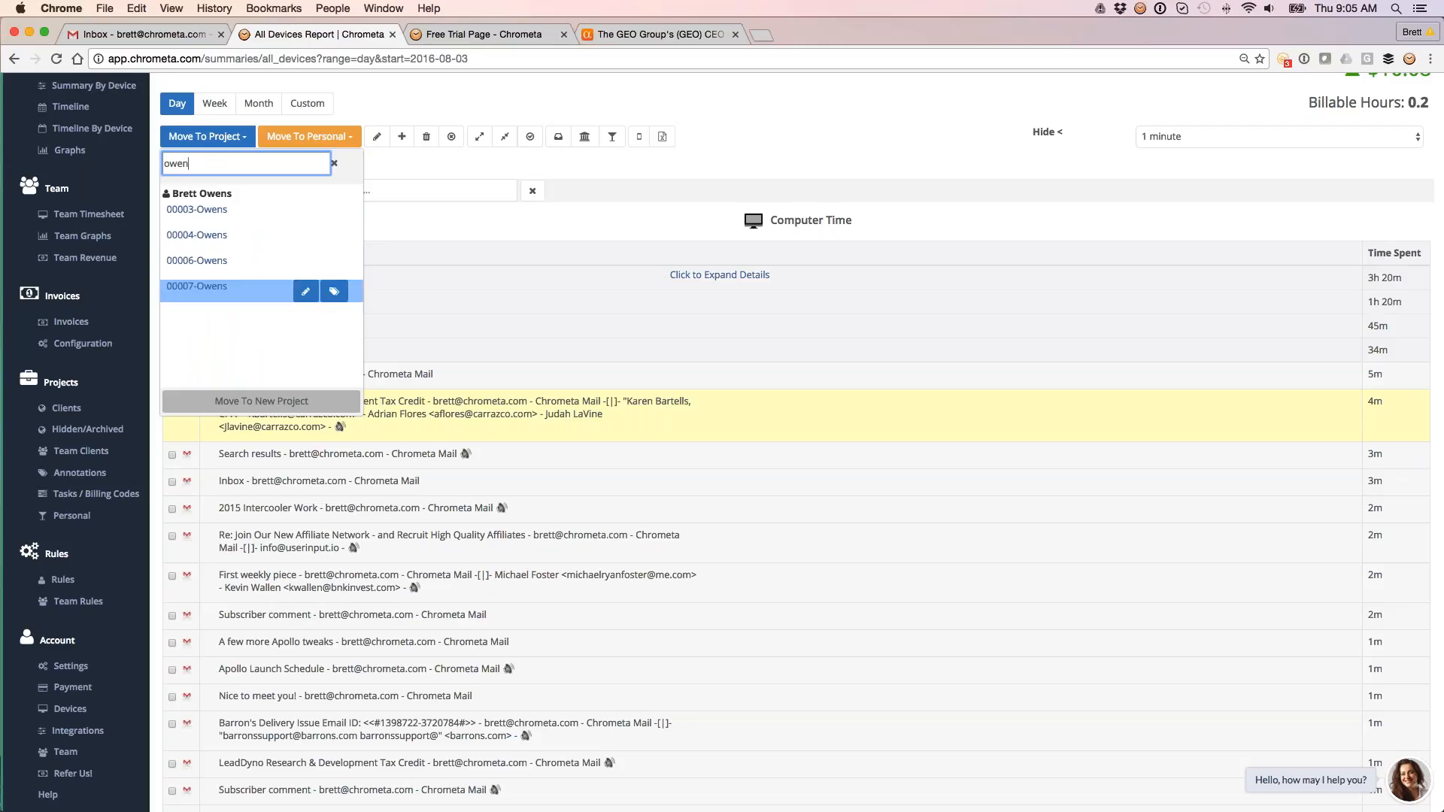
{"action": "left_click", "coordinate": [341, 297]}
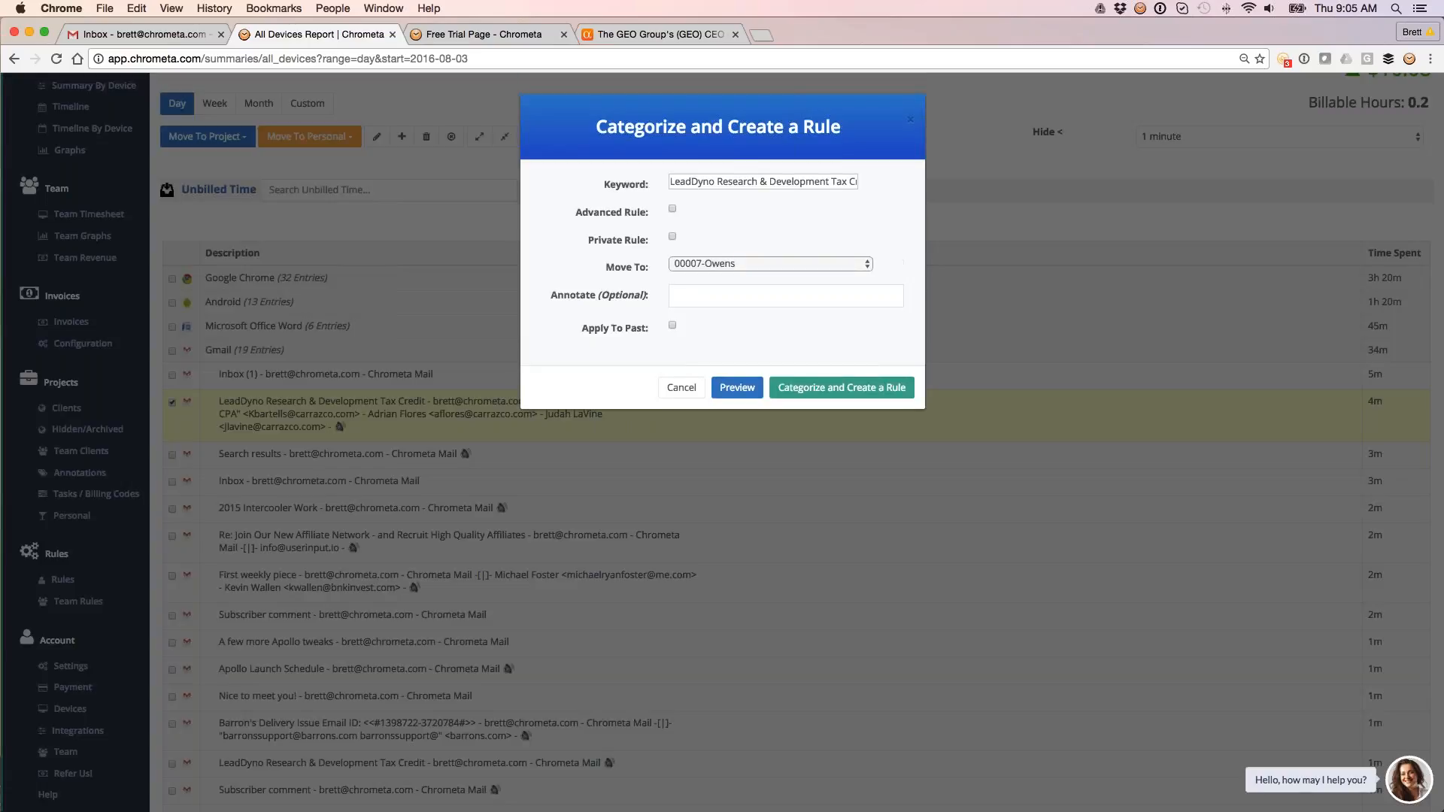
Step: Trim the rule's keyword to only the second contact's email address, including its angle brackets
{"action": "left_click_drag", "start_coordinate": [830, 181], "coordinate": [880, 179]}
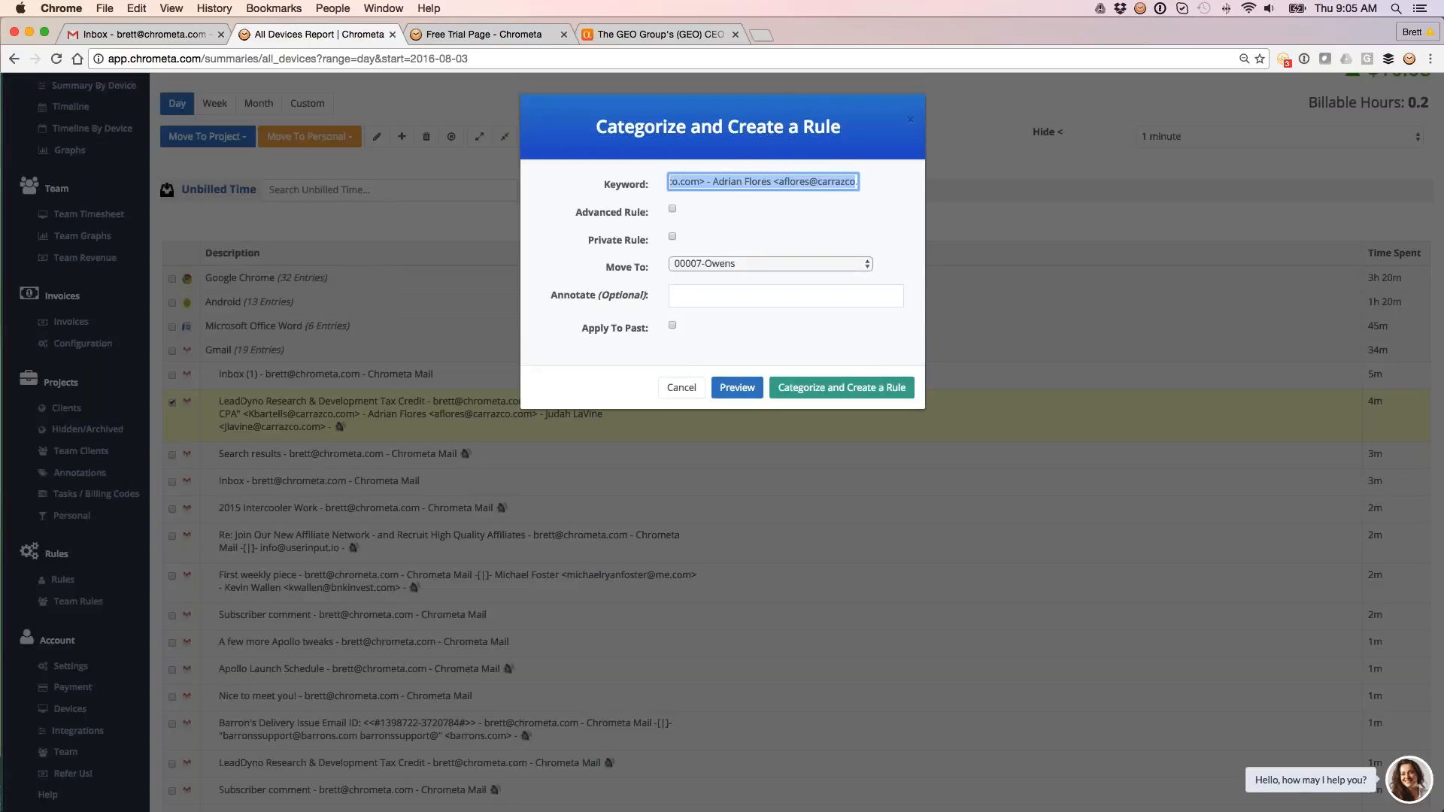
{"action": "left_click", "coordinate": [788, 181]}
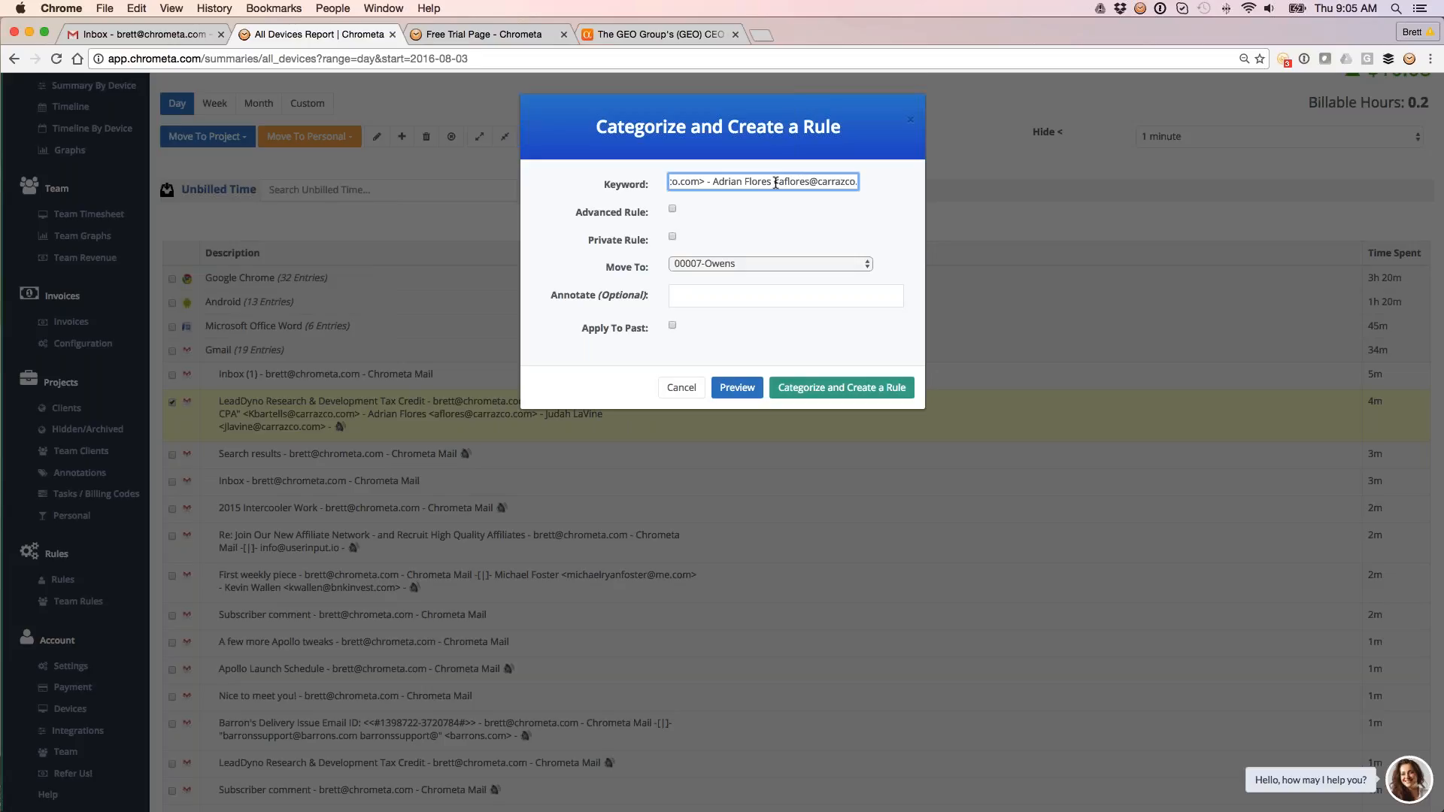
{"action": "left_click_drag", "start_coordinate": [775, 183], "coordinate": [663, 182]}
{"action": "key", "text": "BackSpace"}
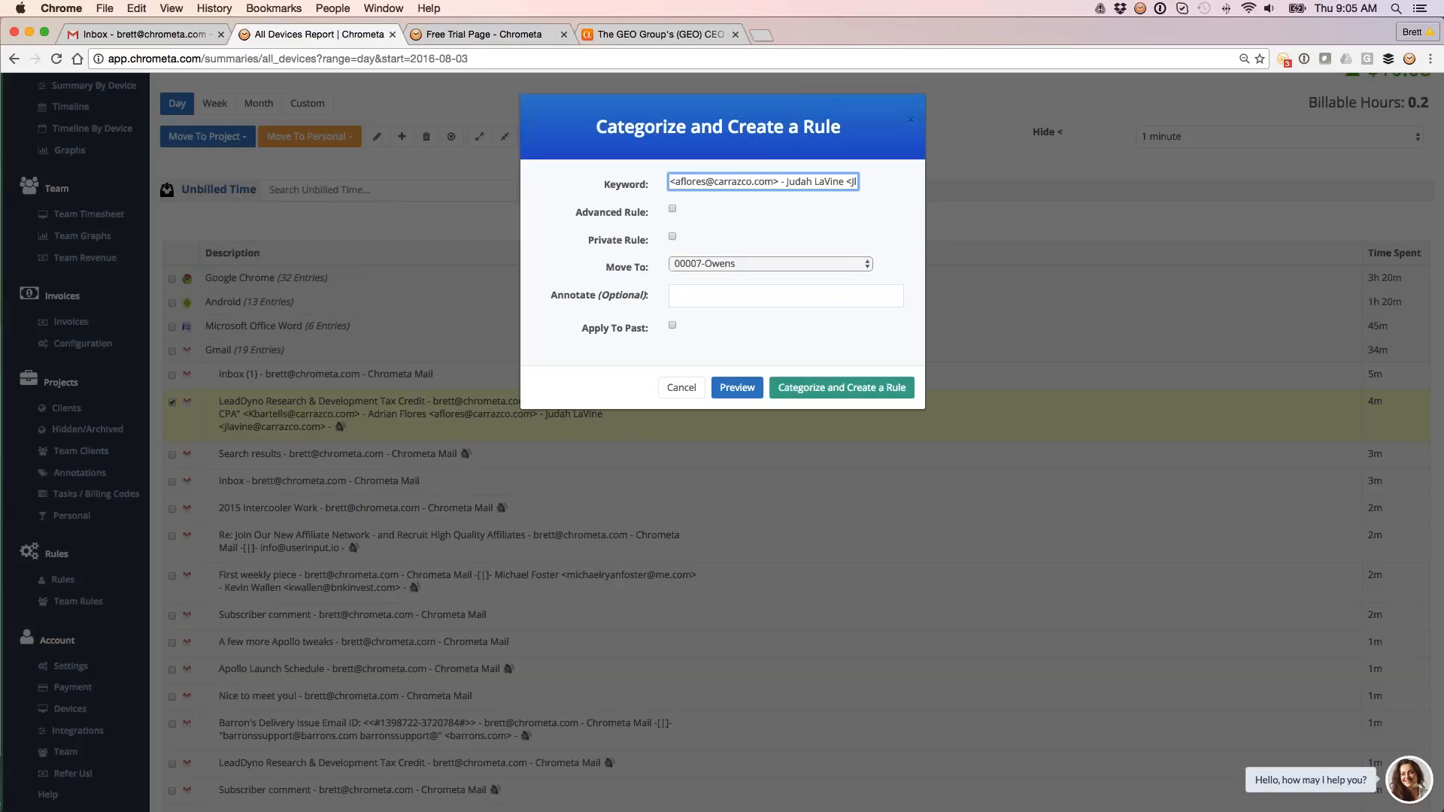
{"action": "left_click_drag", "start_coordinate": [782, 181], "coordinate": [916, 178]}
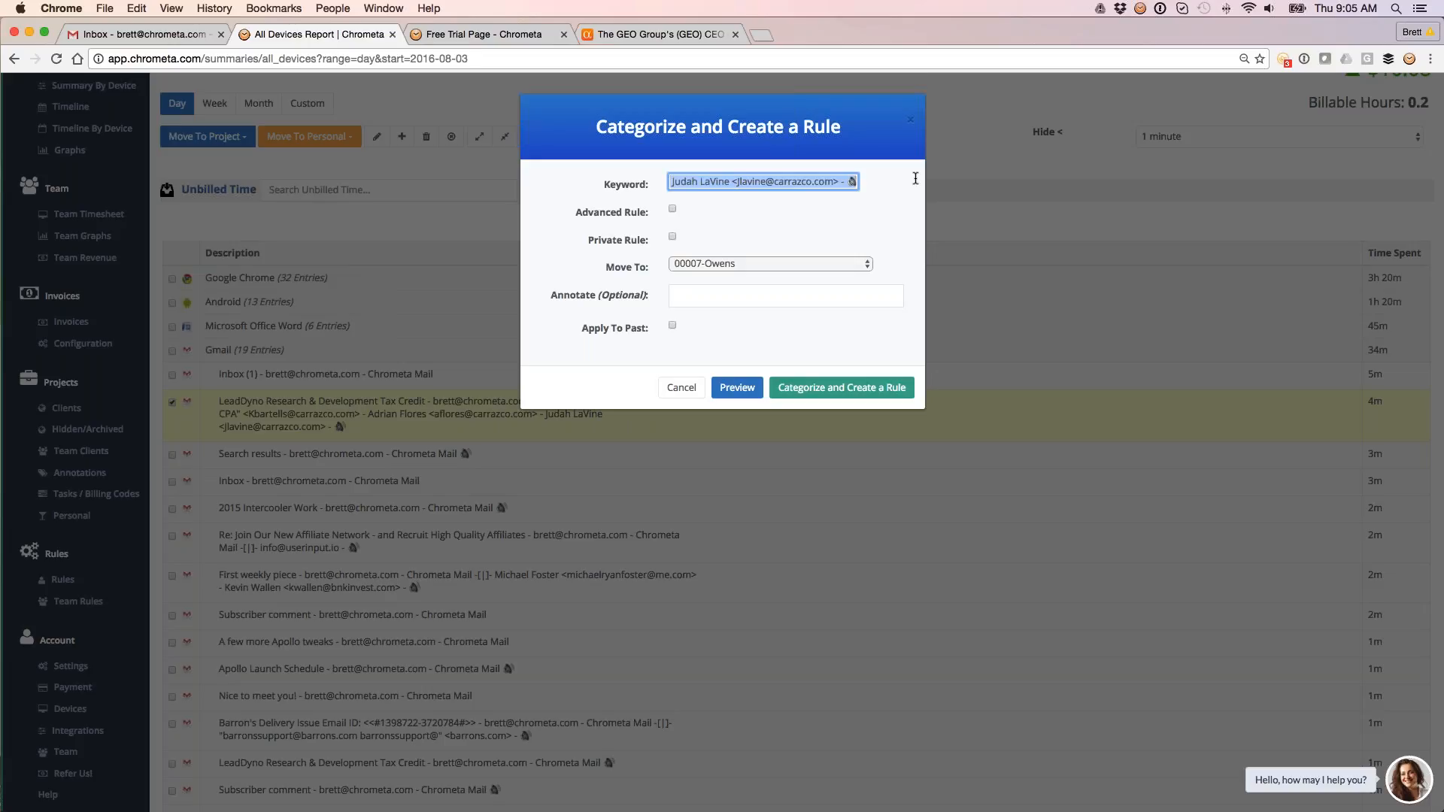
{"action": "key", "text": "BackSpace"}
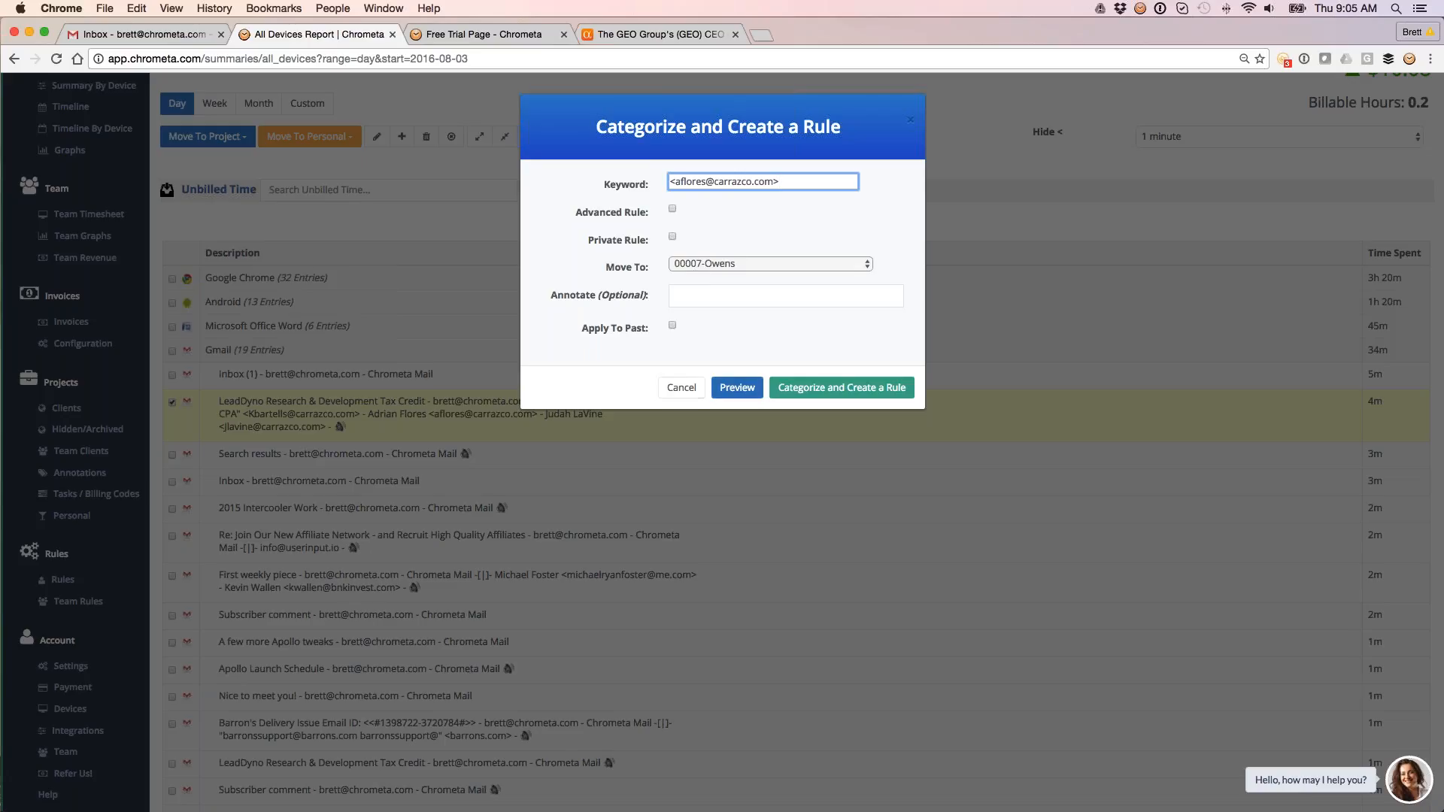
Step: Apply the rule to past entries and preview the time entries that match it
{"action": "left_click", "coordinate": [673, 327]}
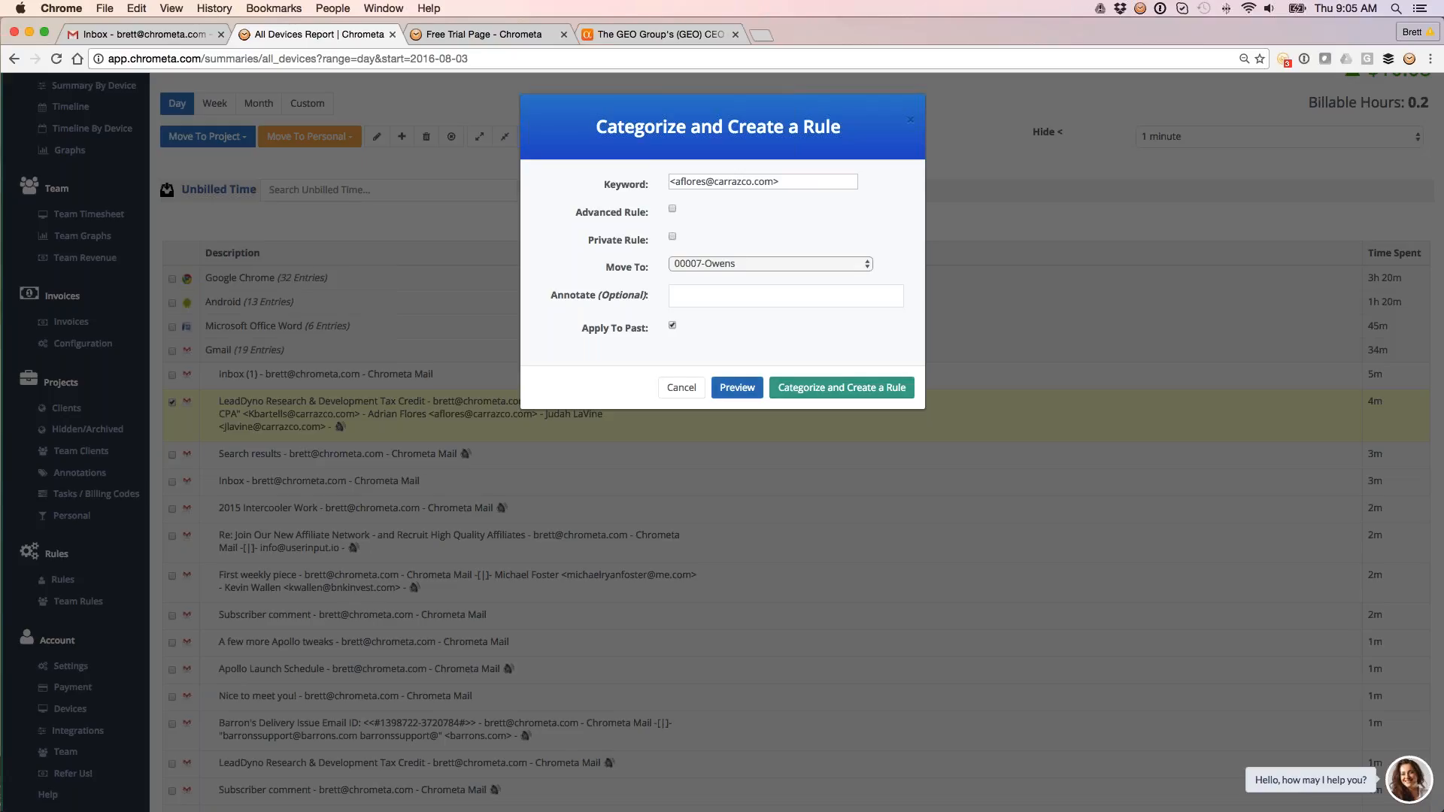
{"action": "left_click", "coordinate": [739, 391]}
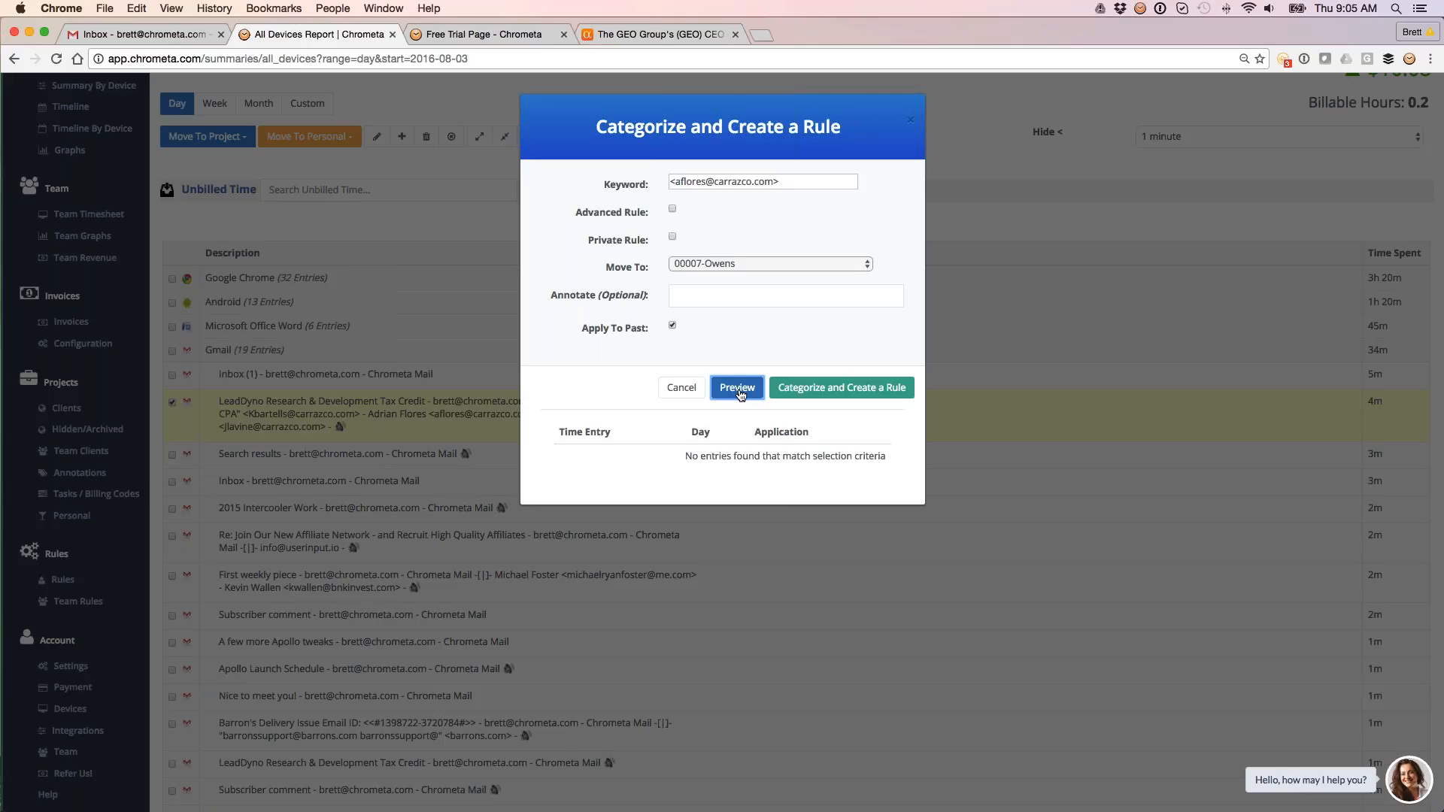
{"action": "left_click", "coordinate": [798, 180]}
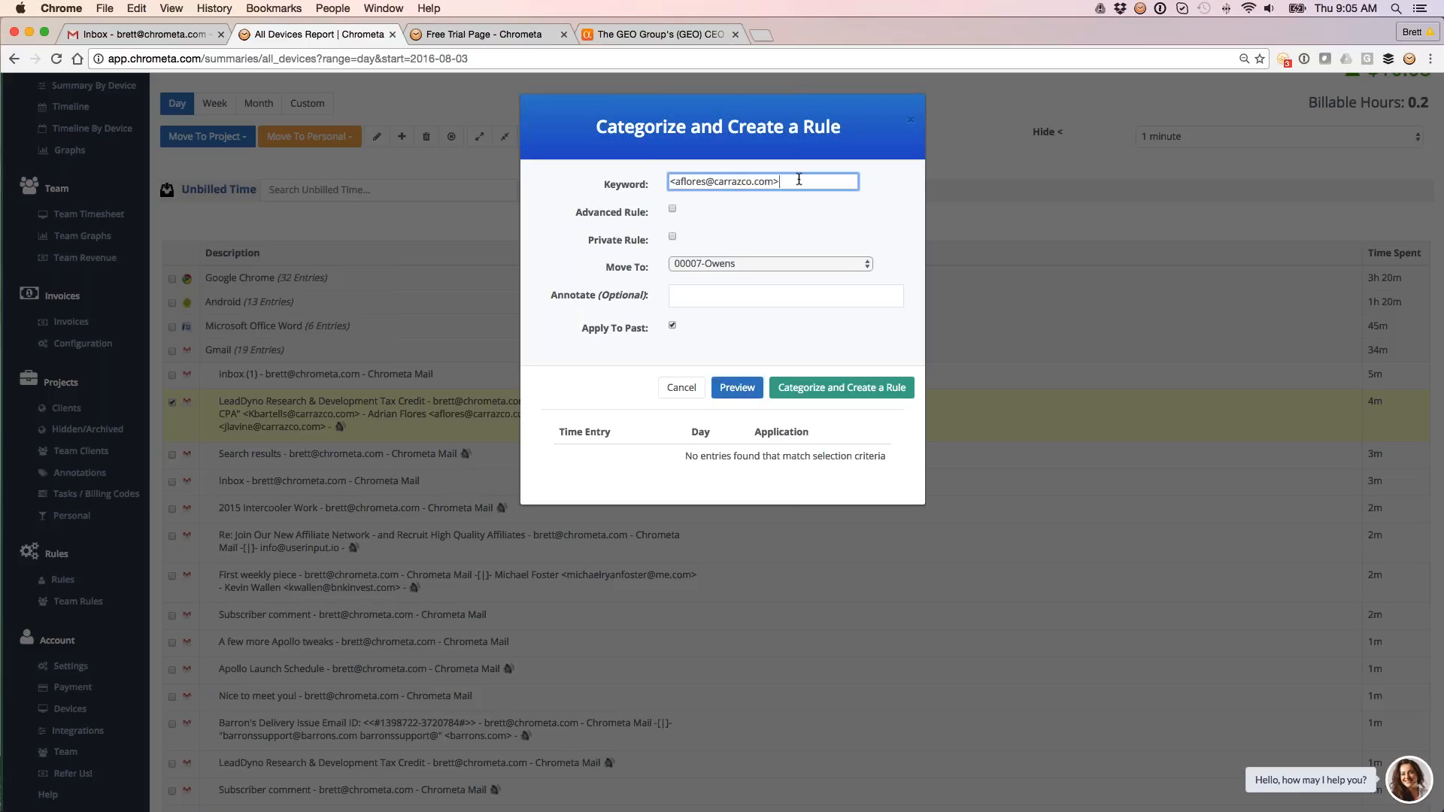
{"action": "key", "text": "BackSpace"}
{"action": "double_click", "coordinate": [686, 182]}
{"action": "key", "text": "BackSpace"}
{"action": "key", "text": "BackSpace"}
{"action": "left_click", "coordinate": [724, 388]}
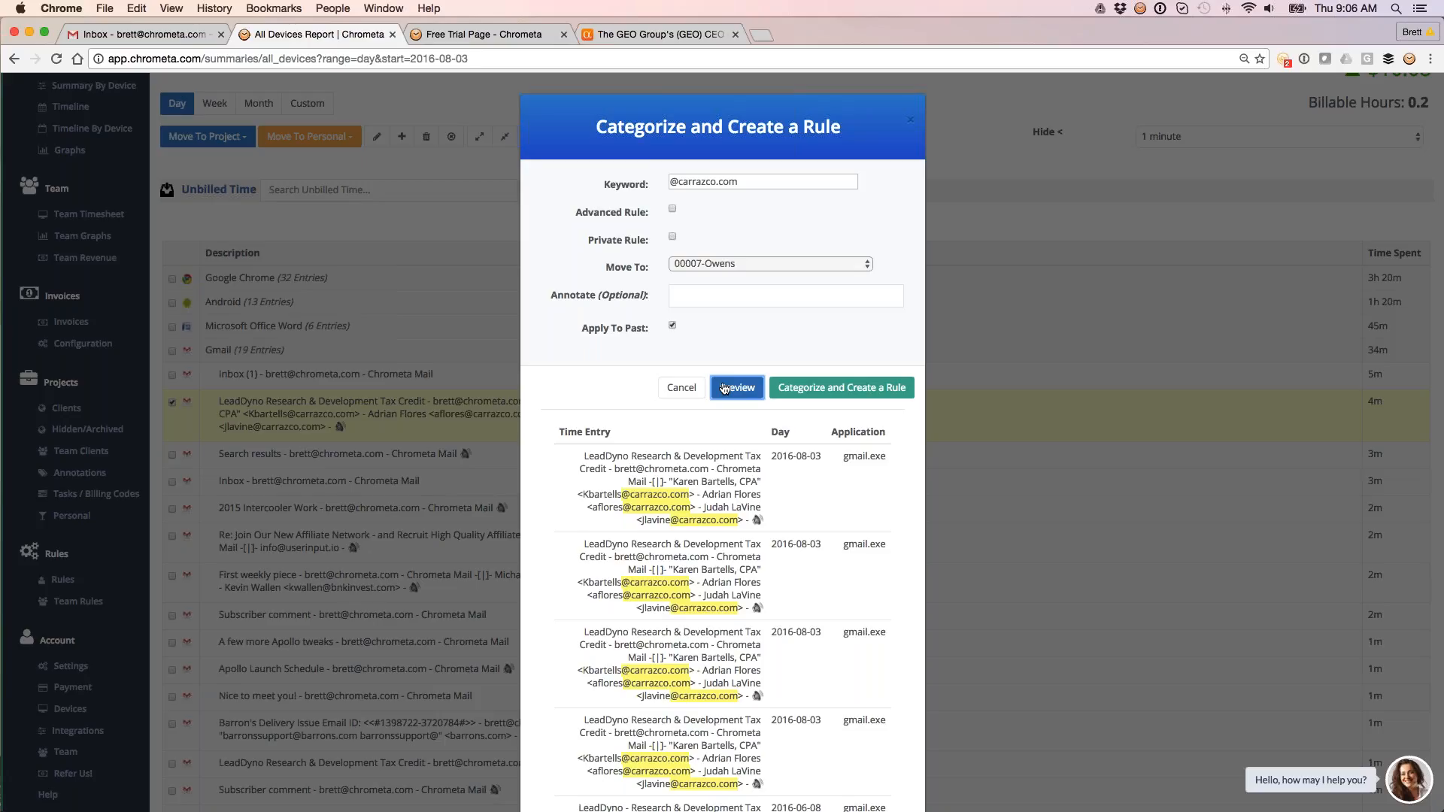
{"action": "left_click", "coordinate": [1073, 249]}
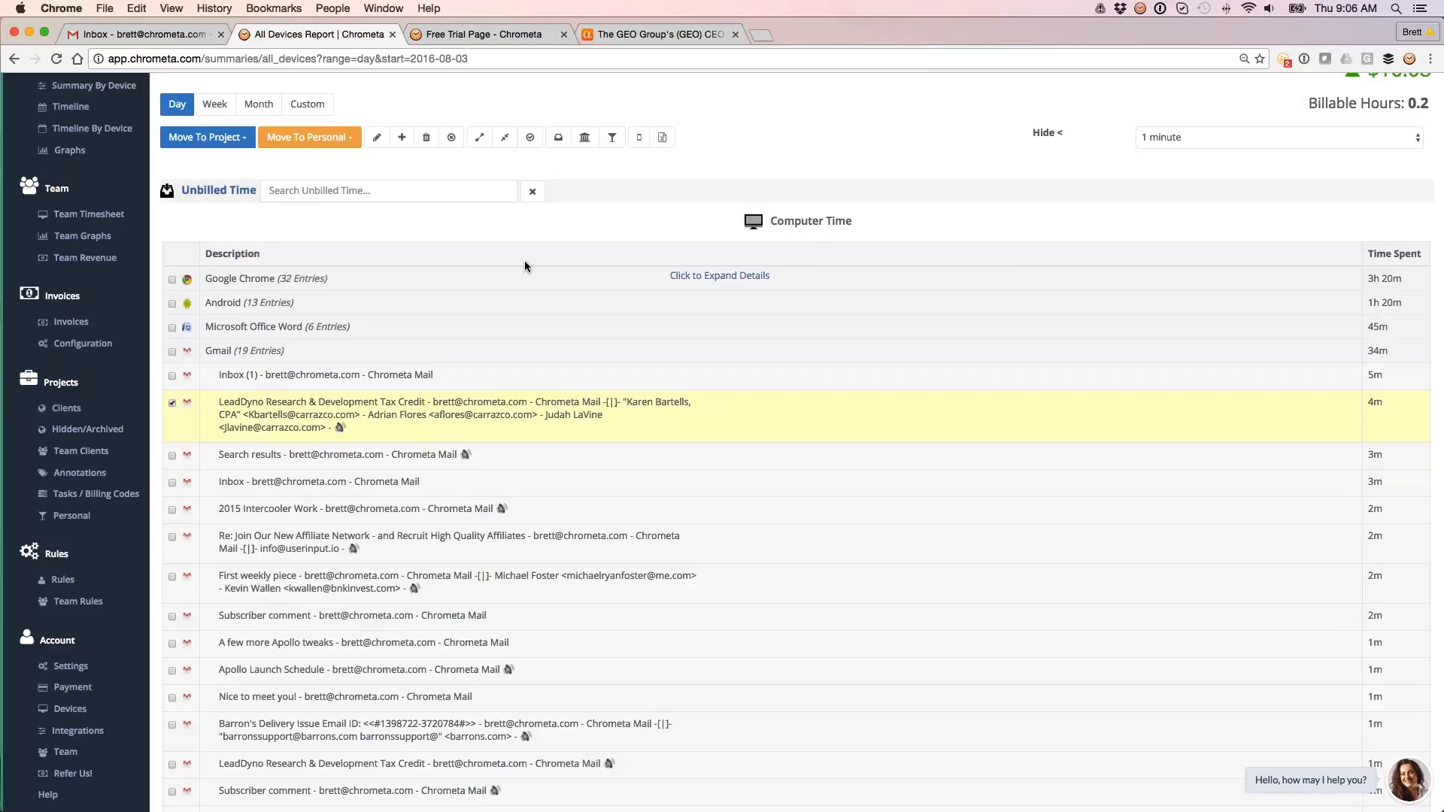
Step: Collapse the Gmail entries and the whole unbilled time section, and list the export options for the full timesheet
{"action": "scroll", "coordinate": [525, 266], "scroll_direction": "up", "scroll_amount": 2}
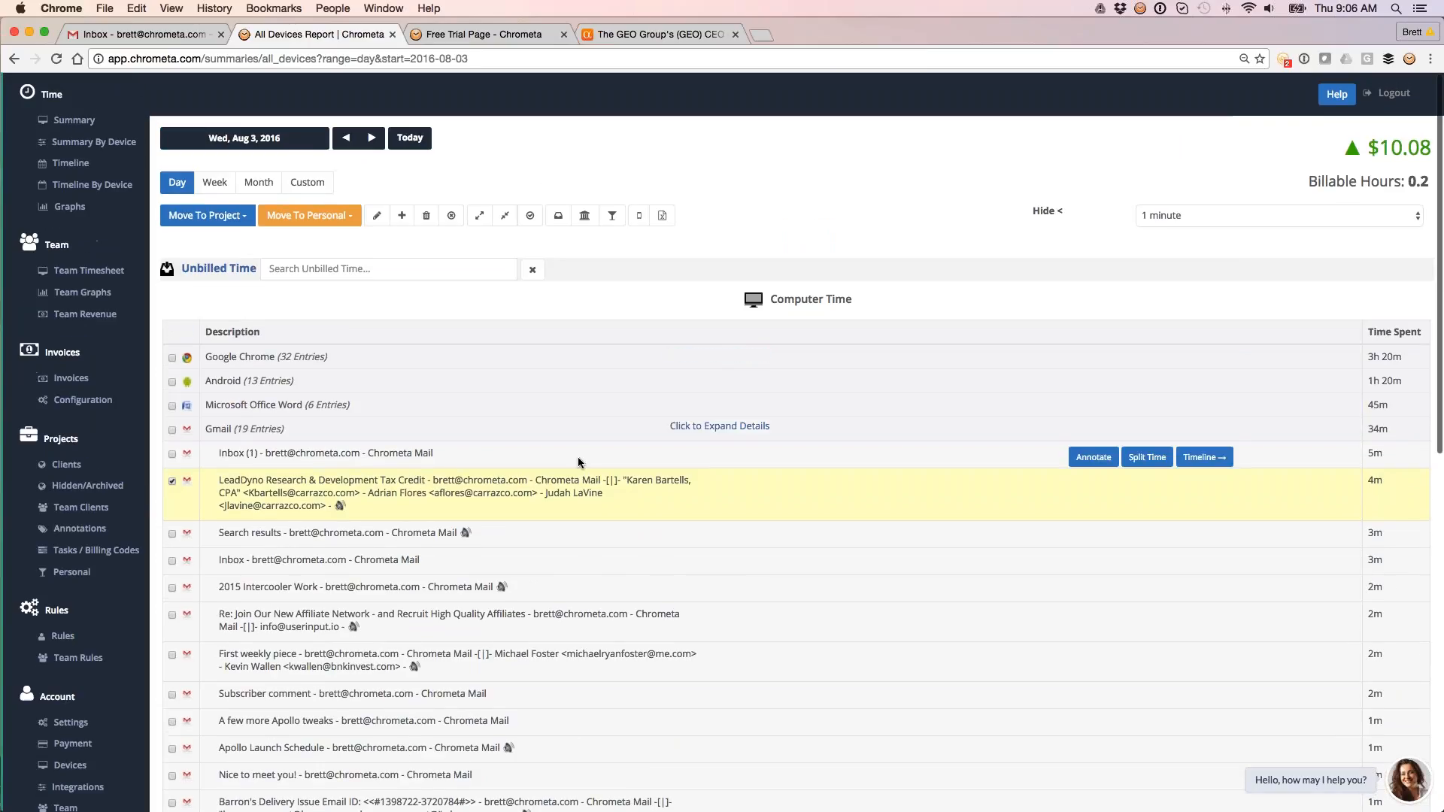
{"action": "left_click", "coordinate": [683, 432]}
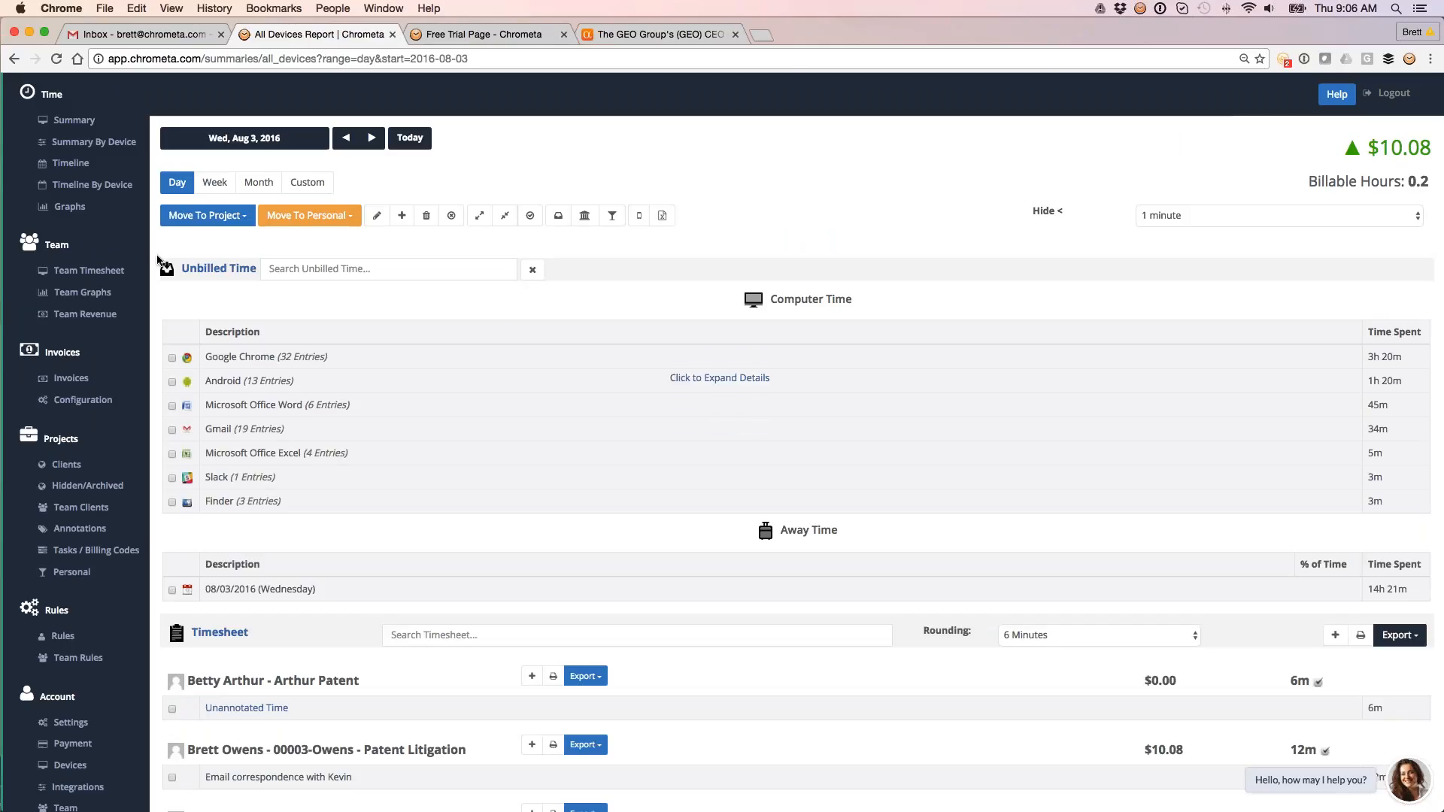
{"action": "left_click", "coordinate": [218, 268]}
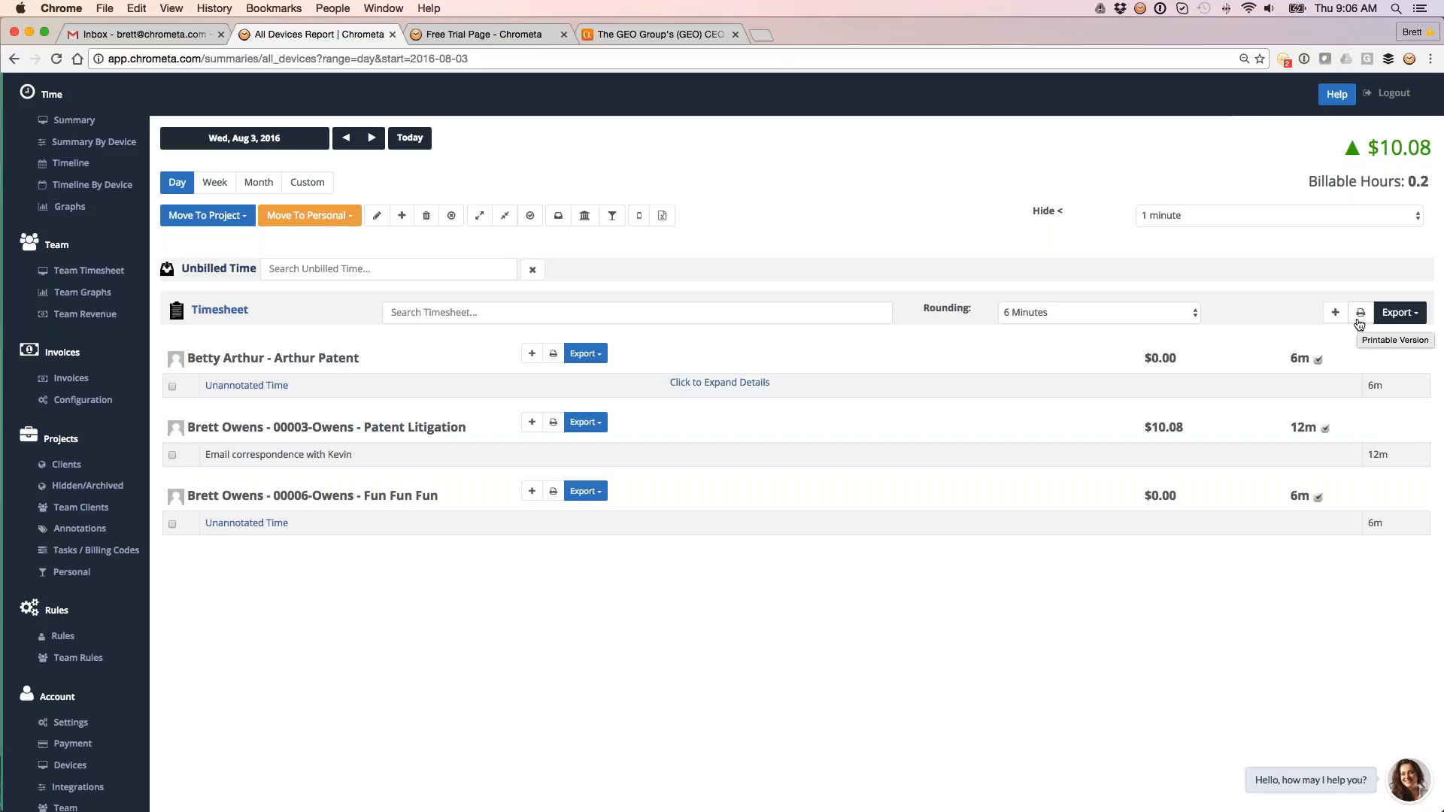
{"action": "left_click", "coordinate": [1398, 312]}
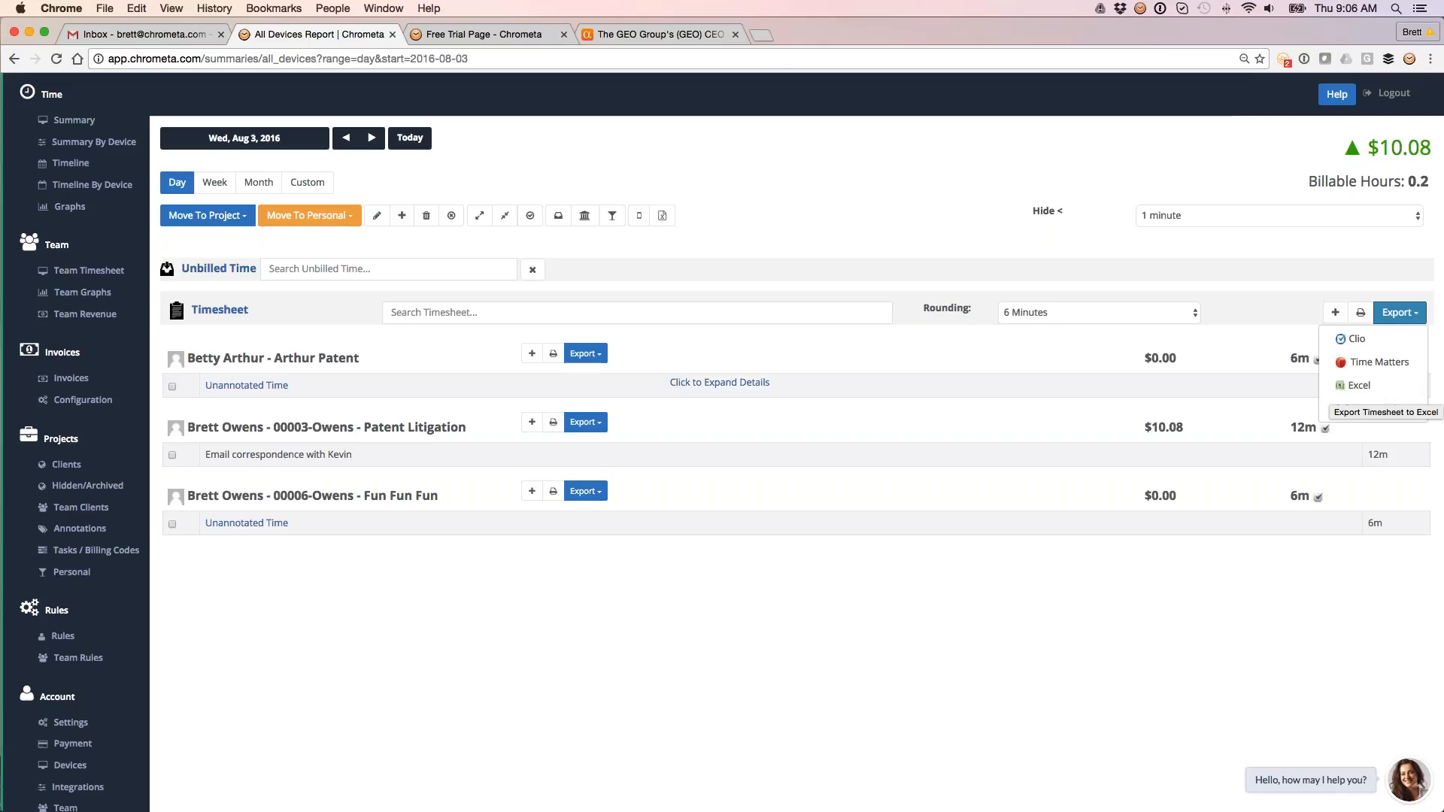
Step: Open the account's integrations and review the supported practice management, accounting and project management services
{"action": "scroll", "coordinate": [516, 608], "scroll_direction": "down", "scroll_amount": 1}
{"action": "scroll", "coordinate": [516, 608], "scroll_direction": "down", "scroll_amount": 3}
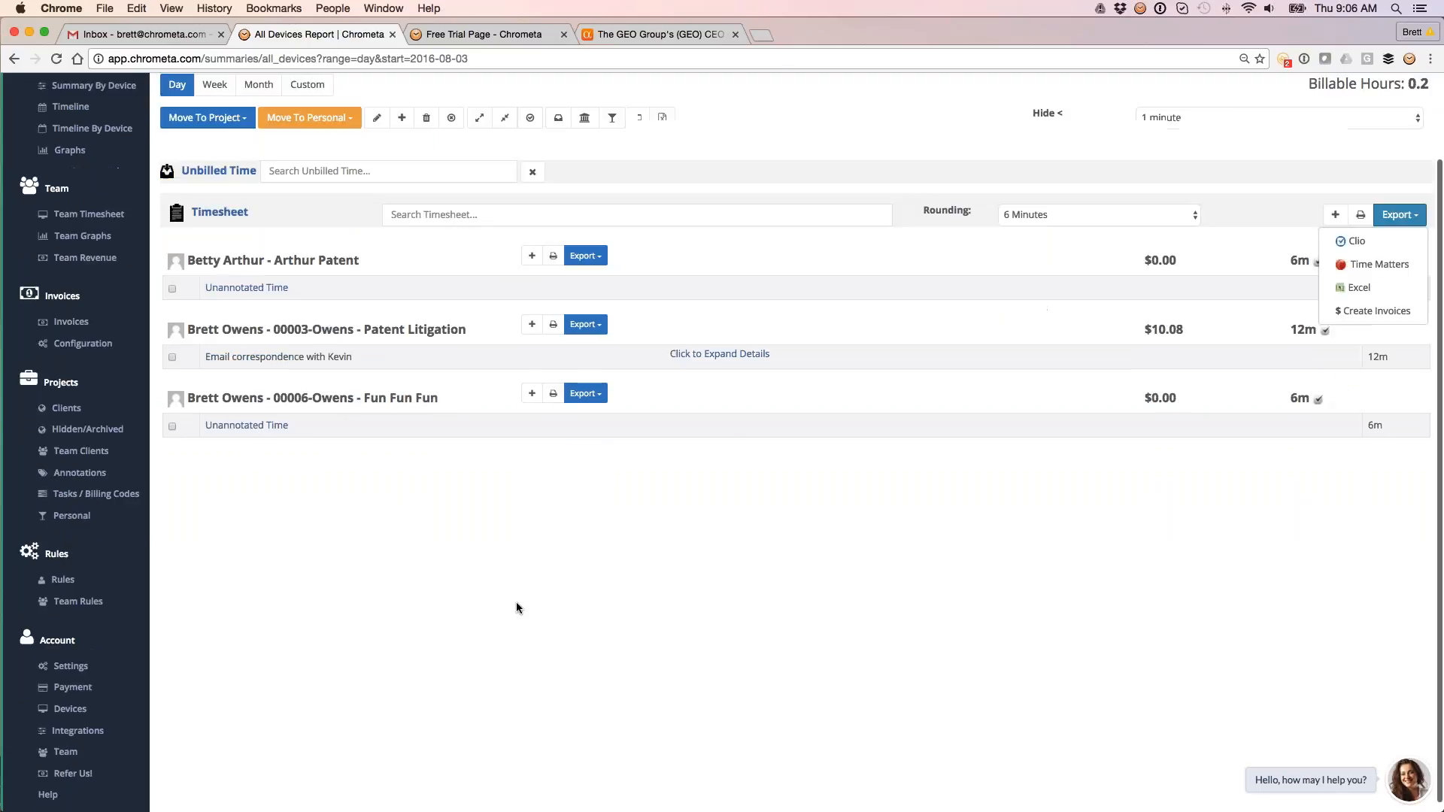
{"action": "left_click", "coordinate": [75, 732]}
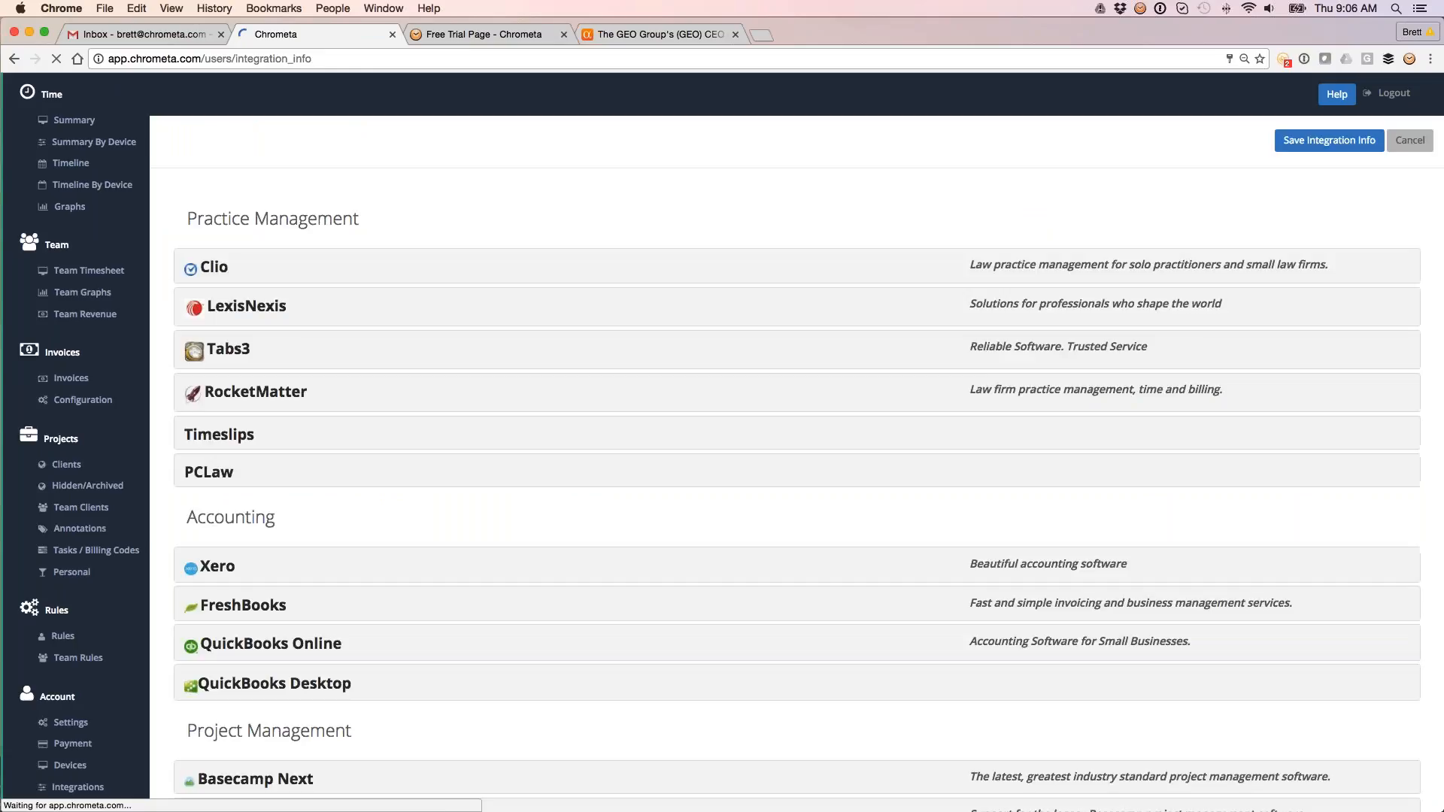
{"action": "scroll", "coordinate": [760, 495], "scroll_direction": "down", "scroll_amount": 1}
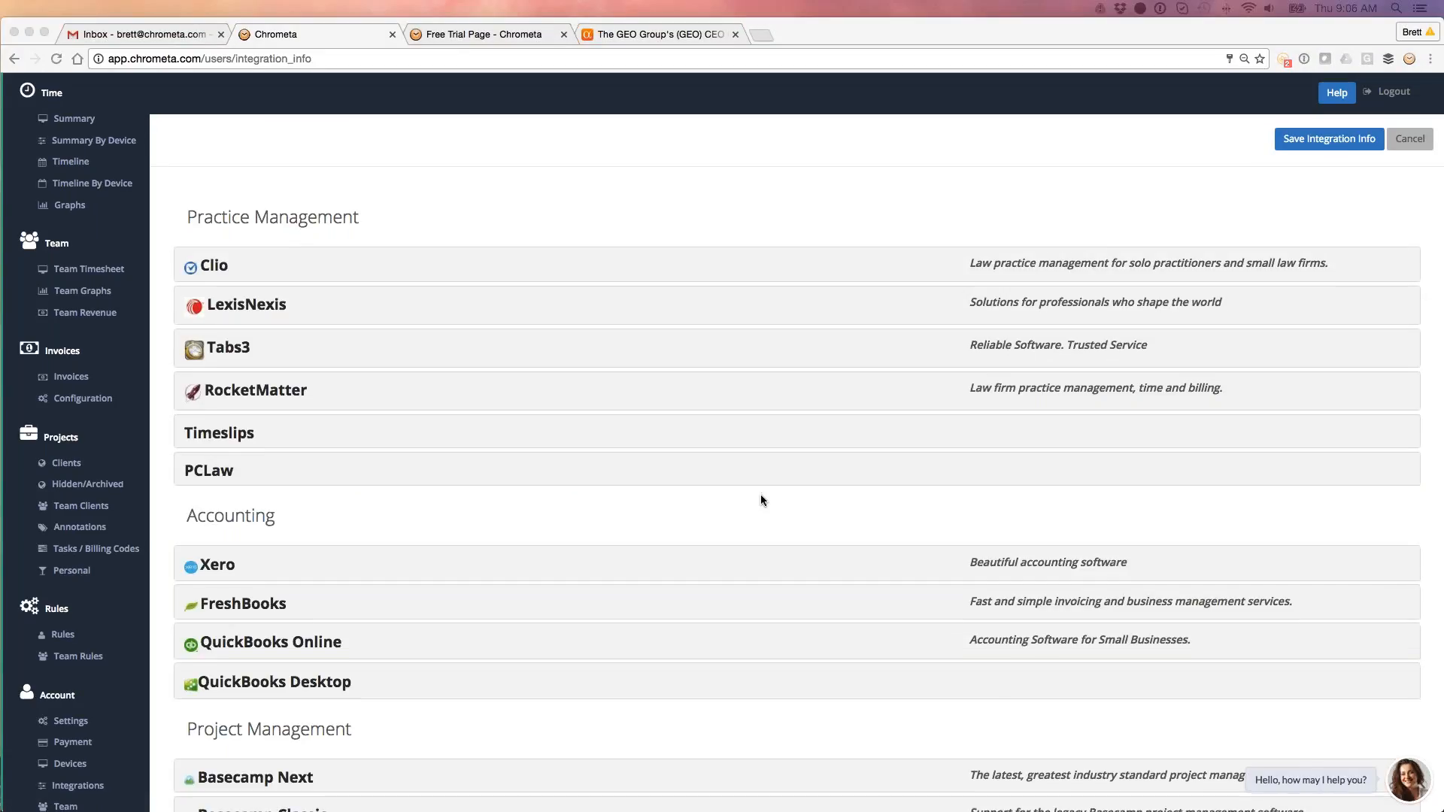
{"action": "scroll", "coordinate": [760, 497], "scroll_direction": "down", "scroll_amount": 2}
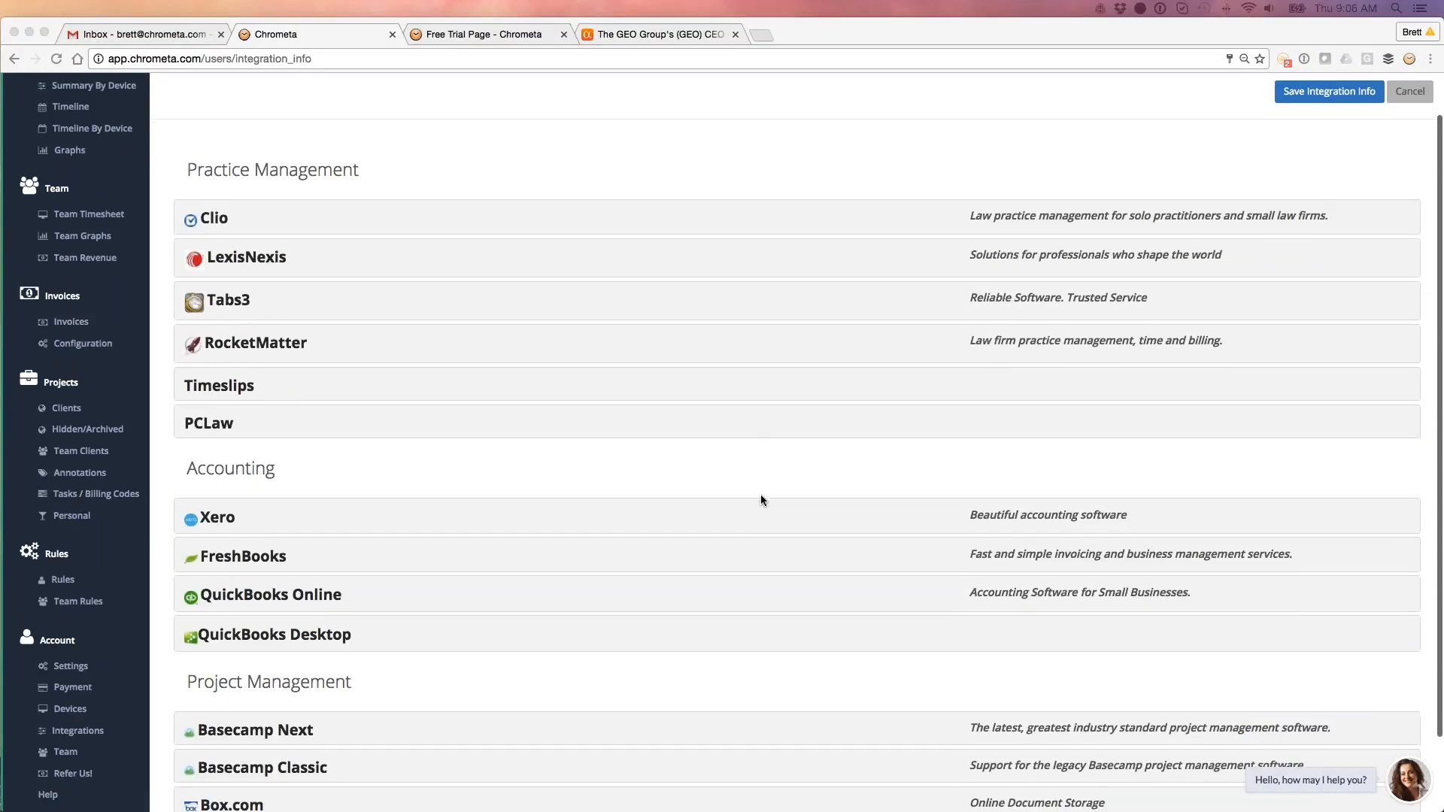
{"action": "scroll", "coordinate": [760, 497], "scroll_direction": "down", "scroll_amount": 2}
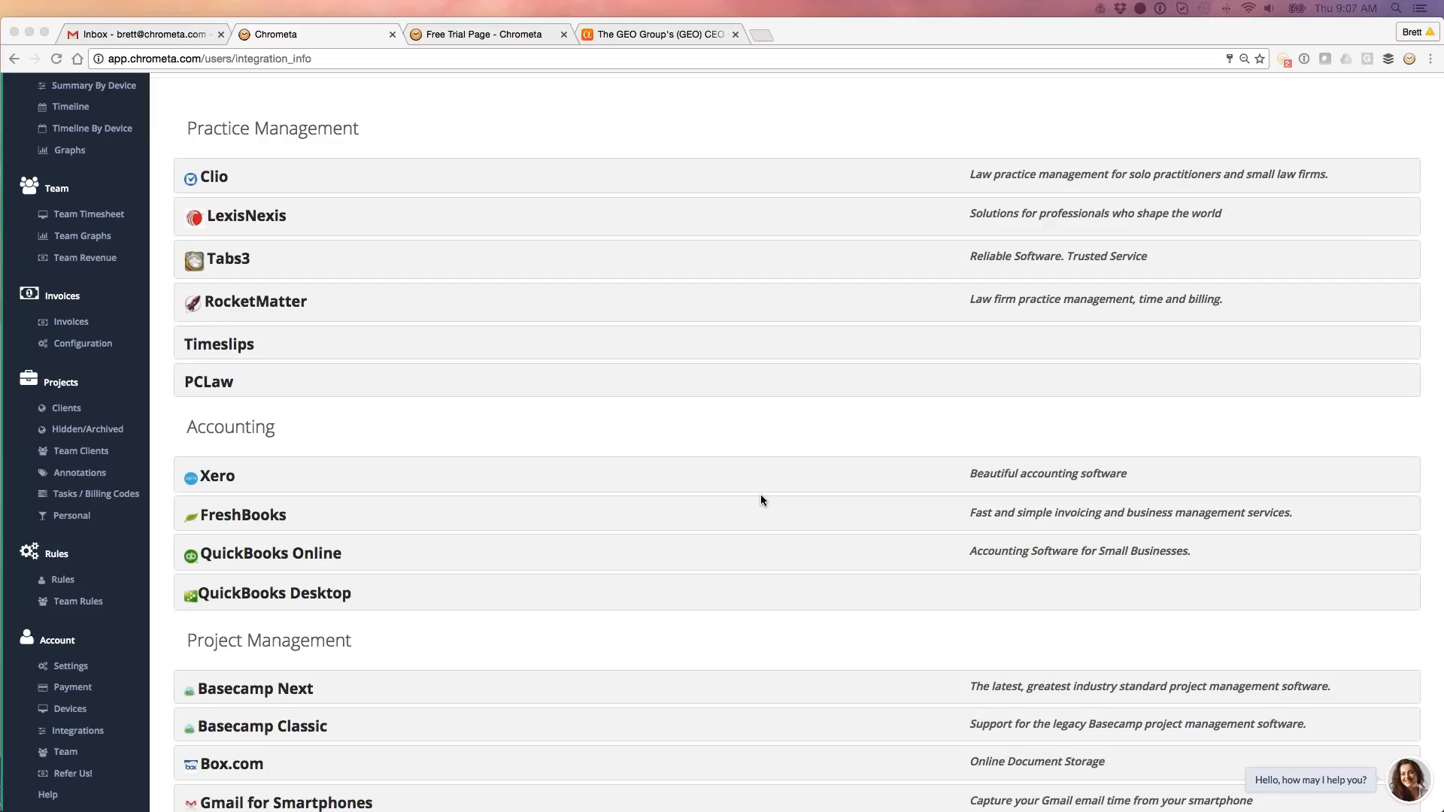
{"action": "scroll", "coordinate": [762, 499], "scroll_direction": "up", "scroll_amount": 2}
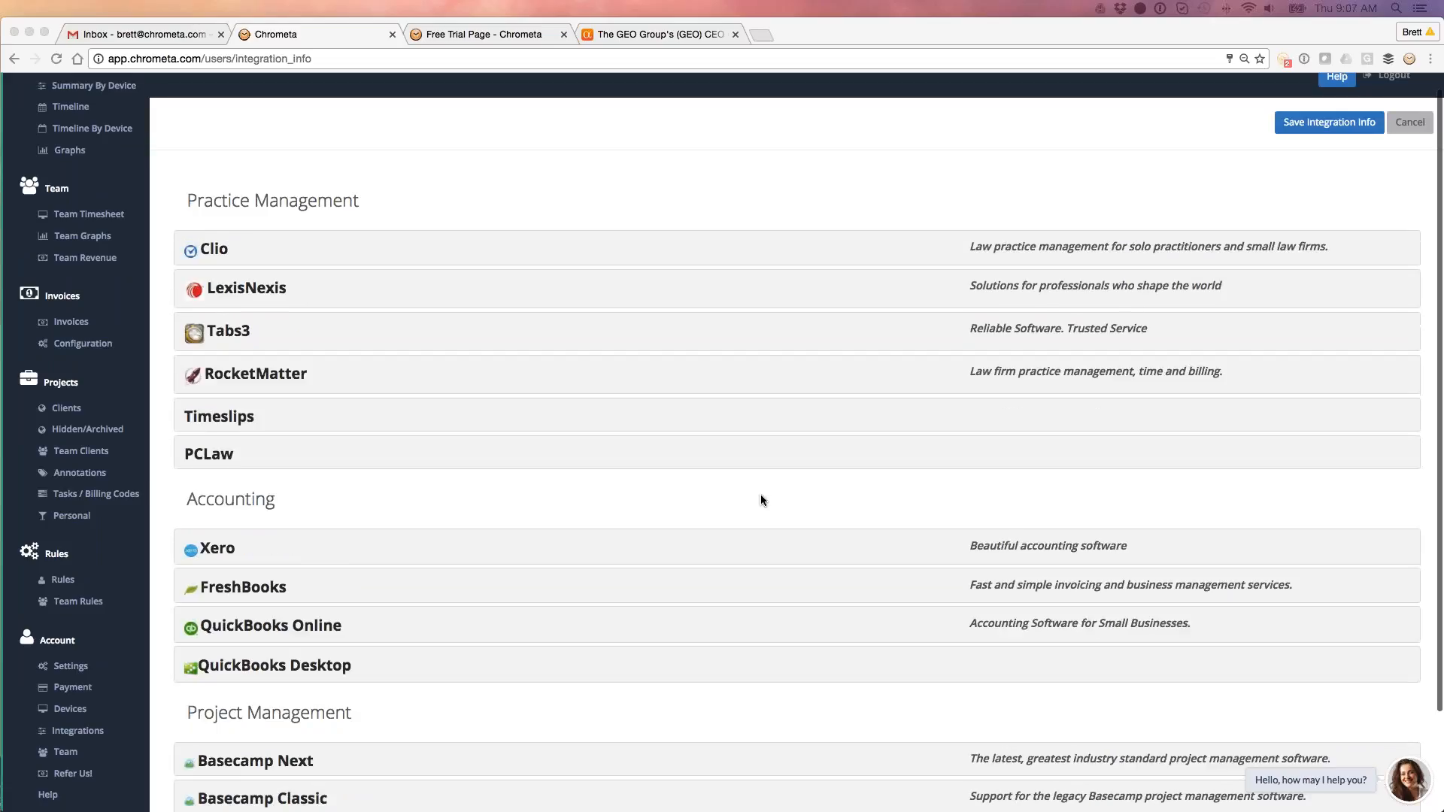
{"action": "scroll", "coordinate": [761, 495], "scroll_direction": "up", "scroll_amount": 1}
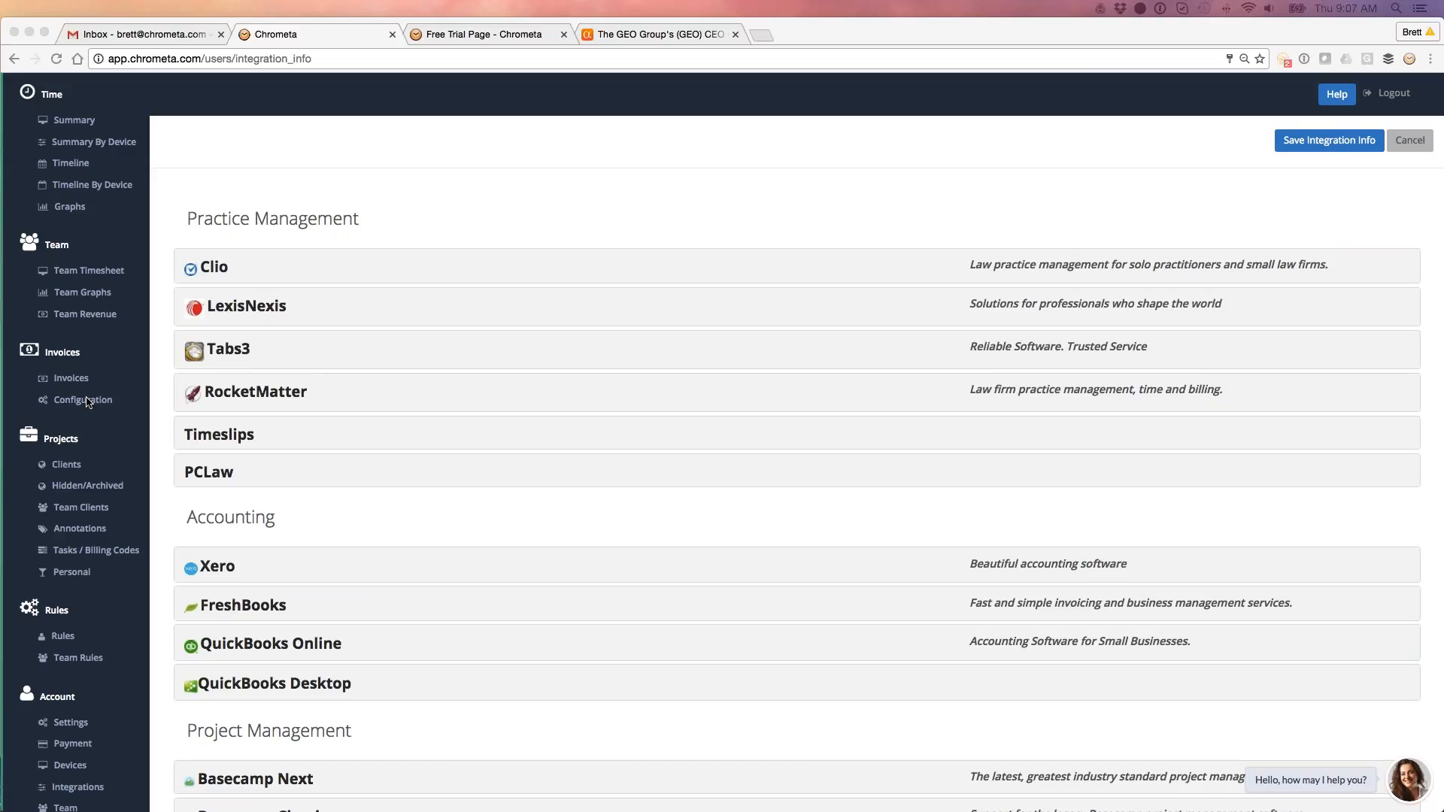
Step: Check the list of clients and projects, and return to the time summary for Wed, Aug 3, 2016
{"action": "left_click", "coordinate": [66, 465]}
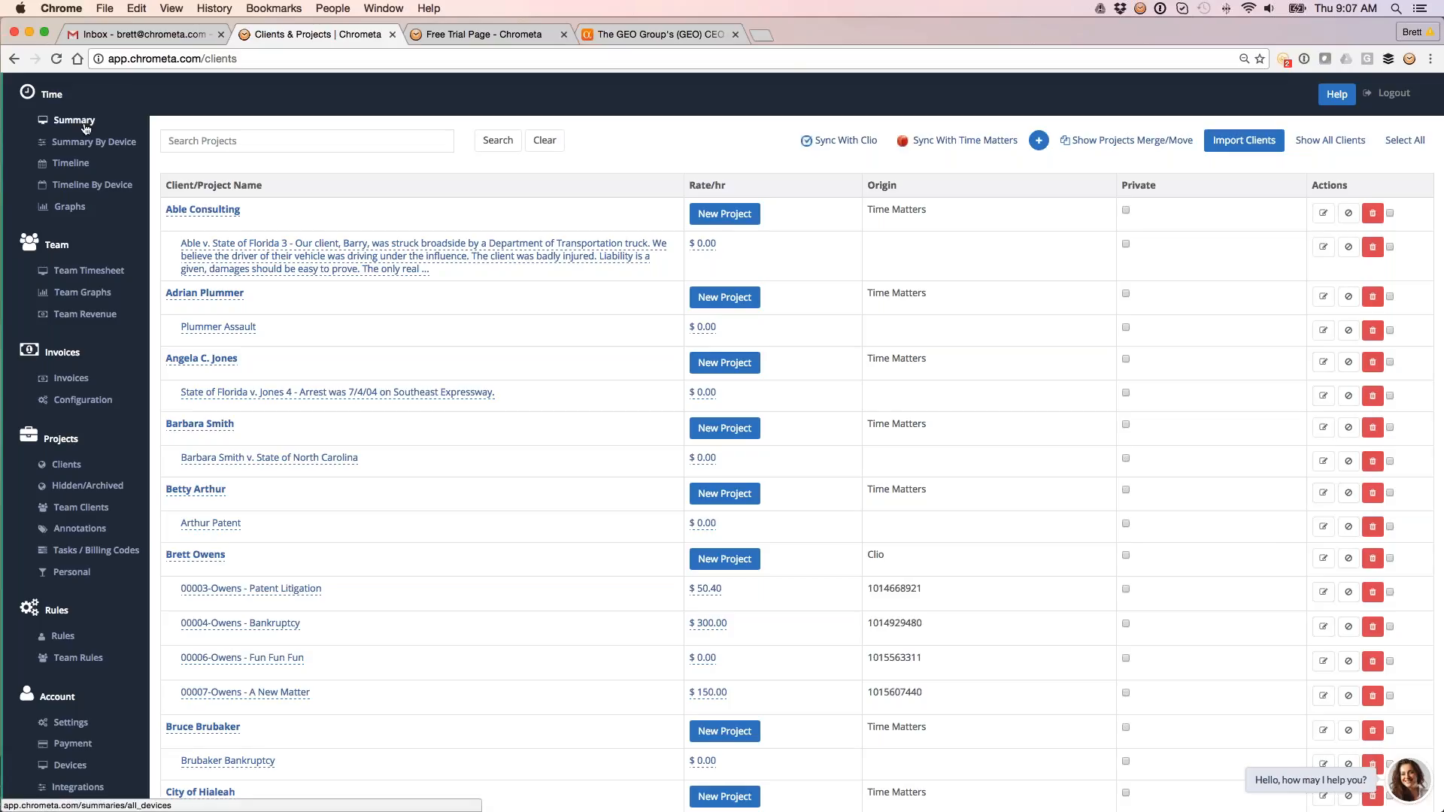
{"action": "left_click", "coordinate": [85, 128]}
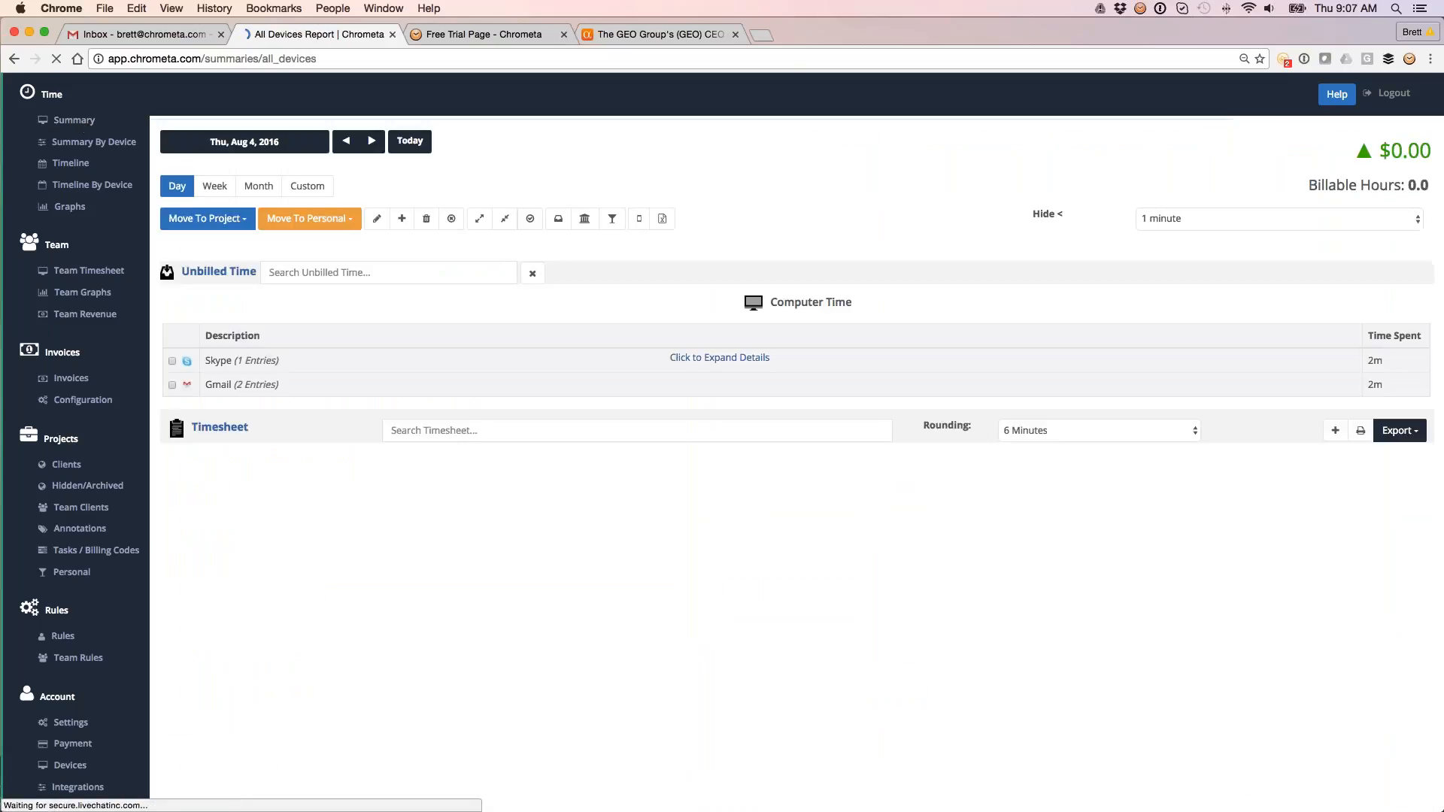
{"action": "left_click", "coordinate": [372, 142]}
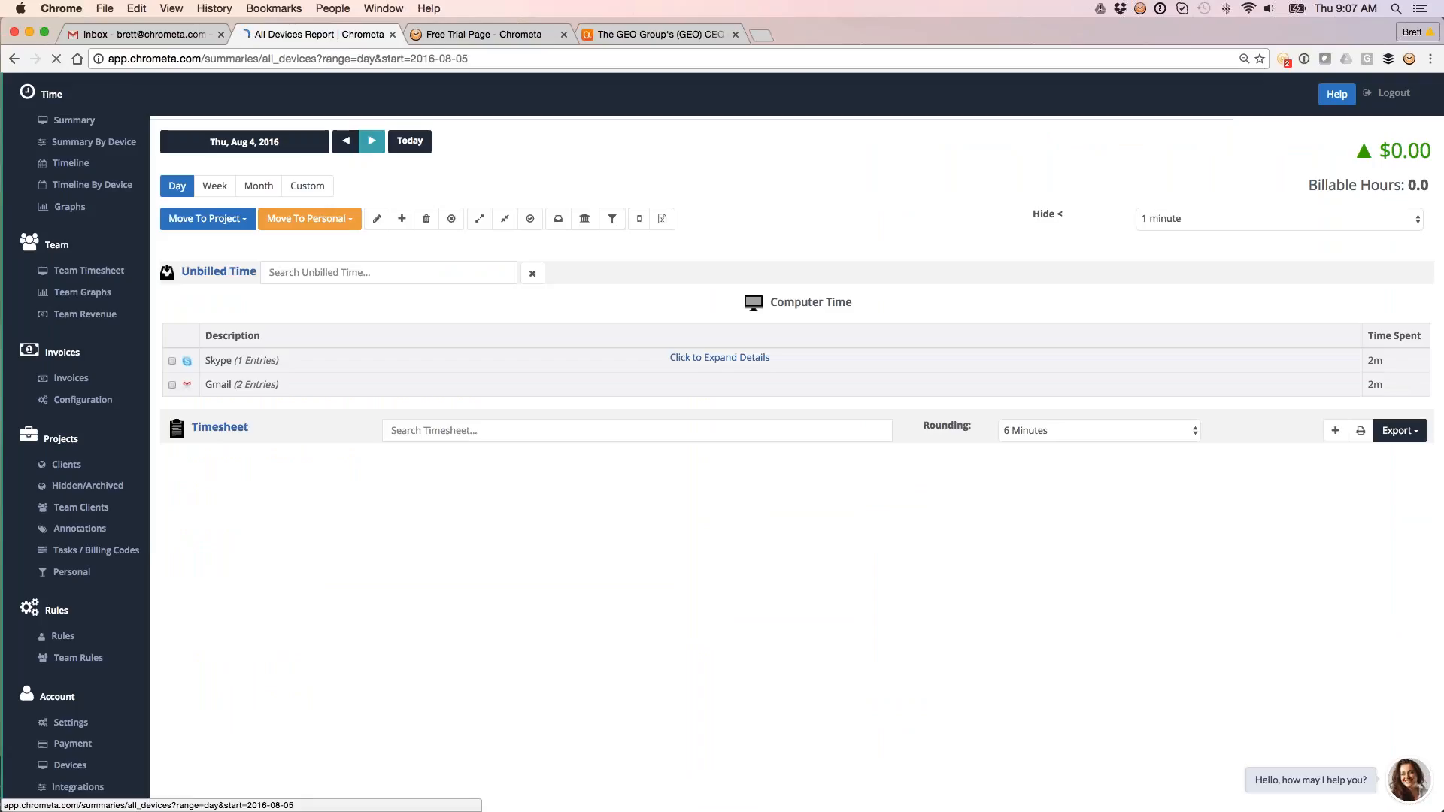
{"action": "left_click", "coordinate": [346, 141]}
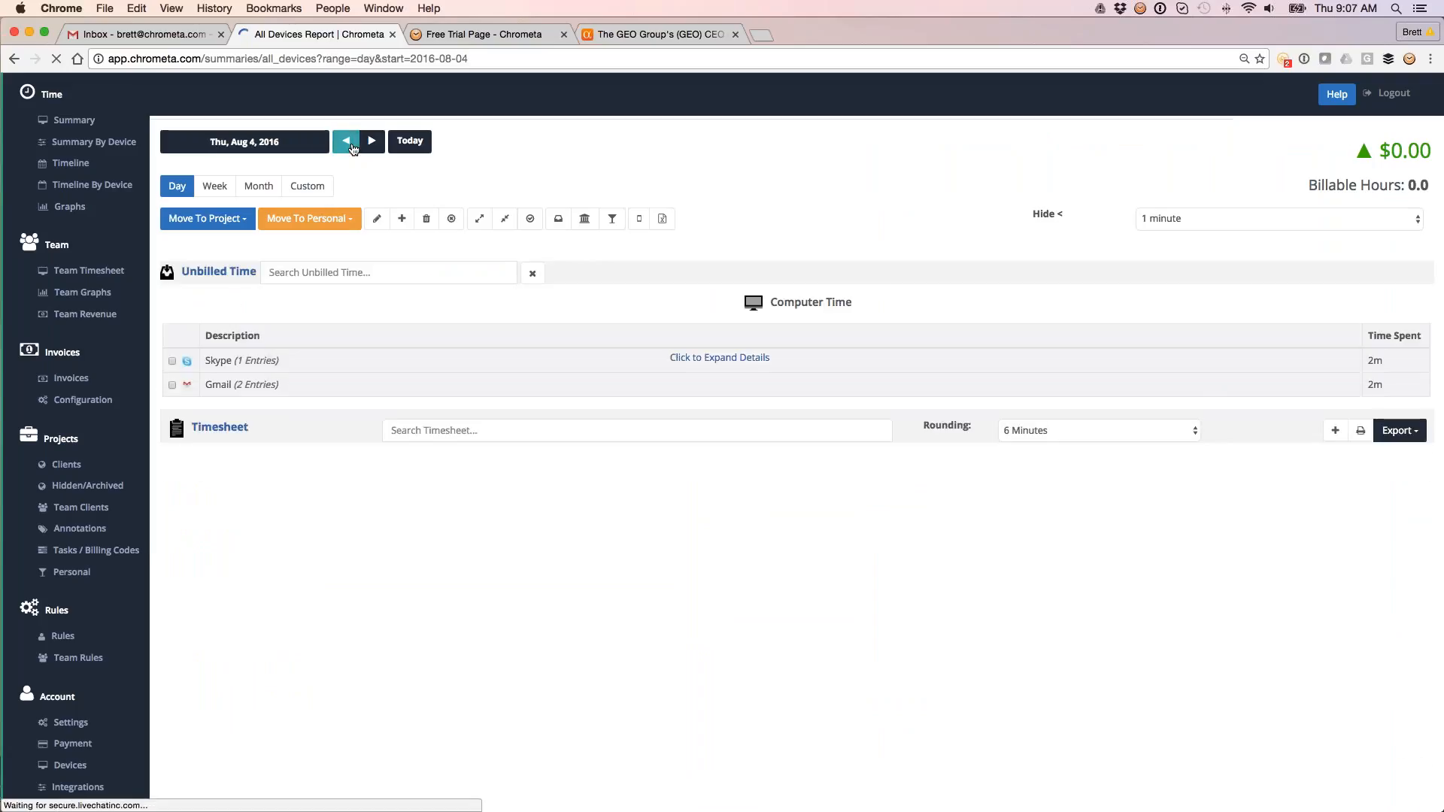
{"action": "left_click", "coordinate": [346, 141]}
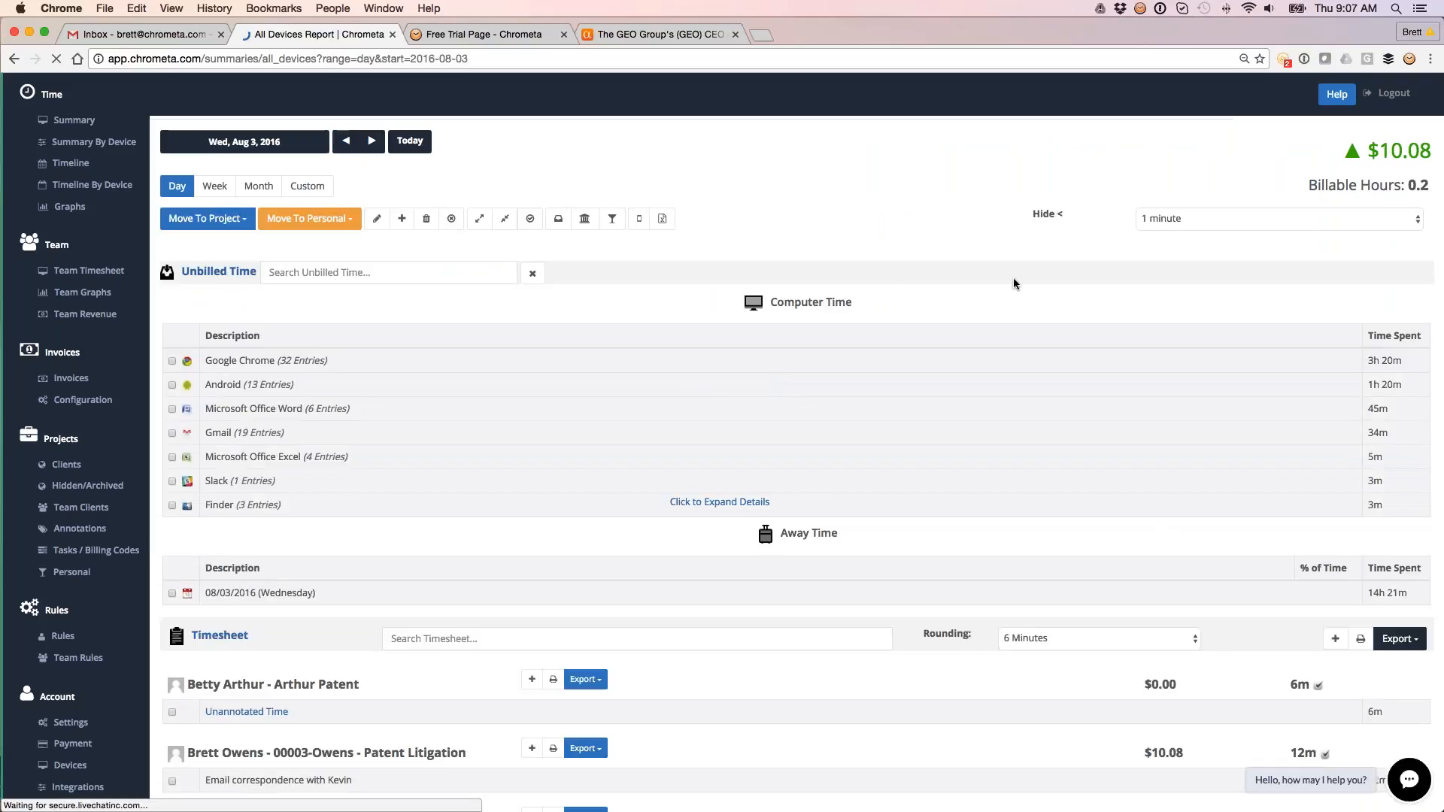
Step: Hide the unbilled time again, view the timesheet's export destinations, and close the list without exporting
{"action": "left_click", "coordinate": [219, 272]}
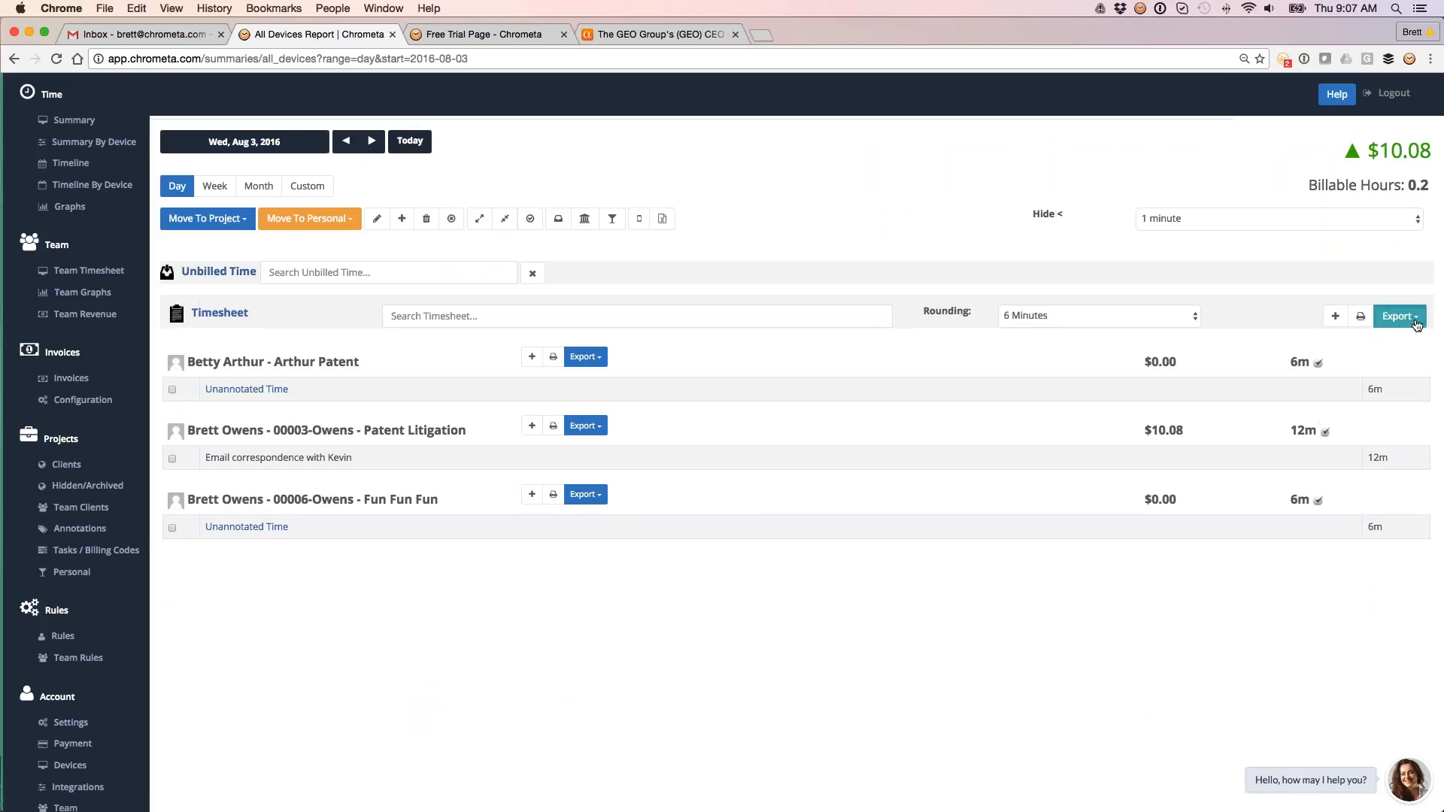
{"action": "left_click", "coordinate": [1398, 316]}
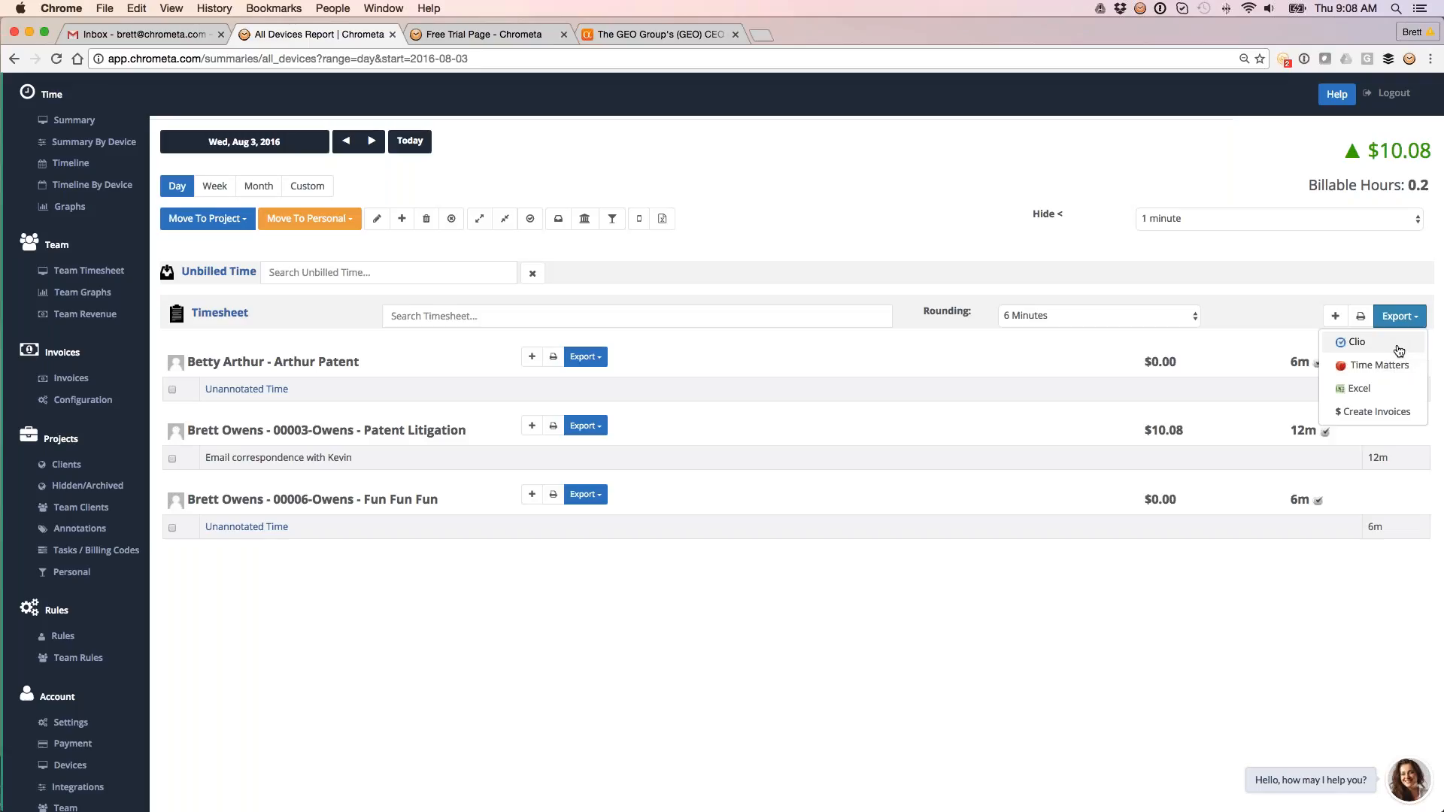
{"action": "left_click", "coordinate": [1202, 261]}
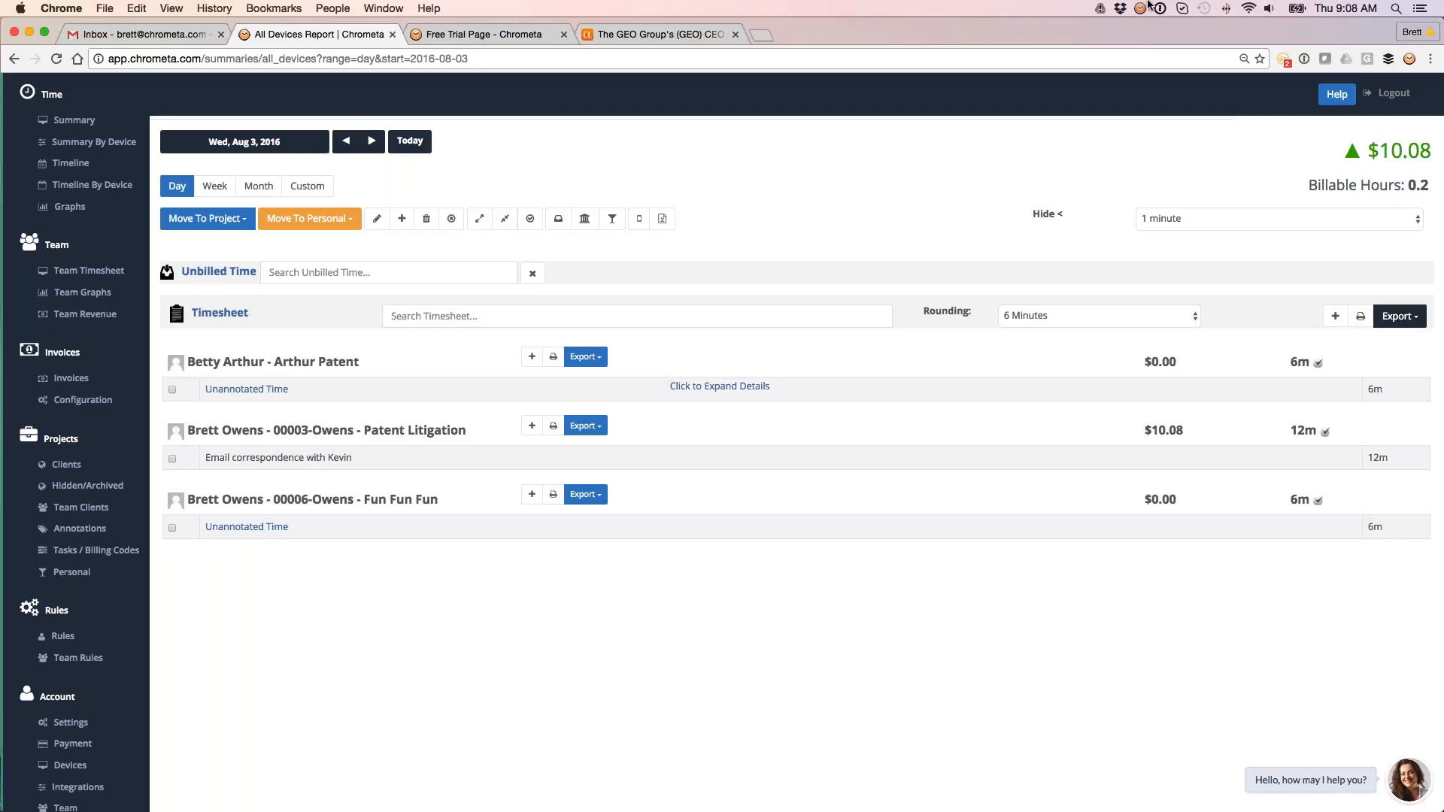
Step: Review the installation downloads on the free trial page and check the commands of the Mac time collector
{"action": "left_click", "coordinate": [482, 34]}
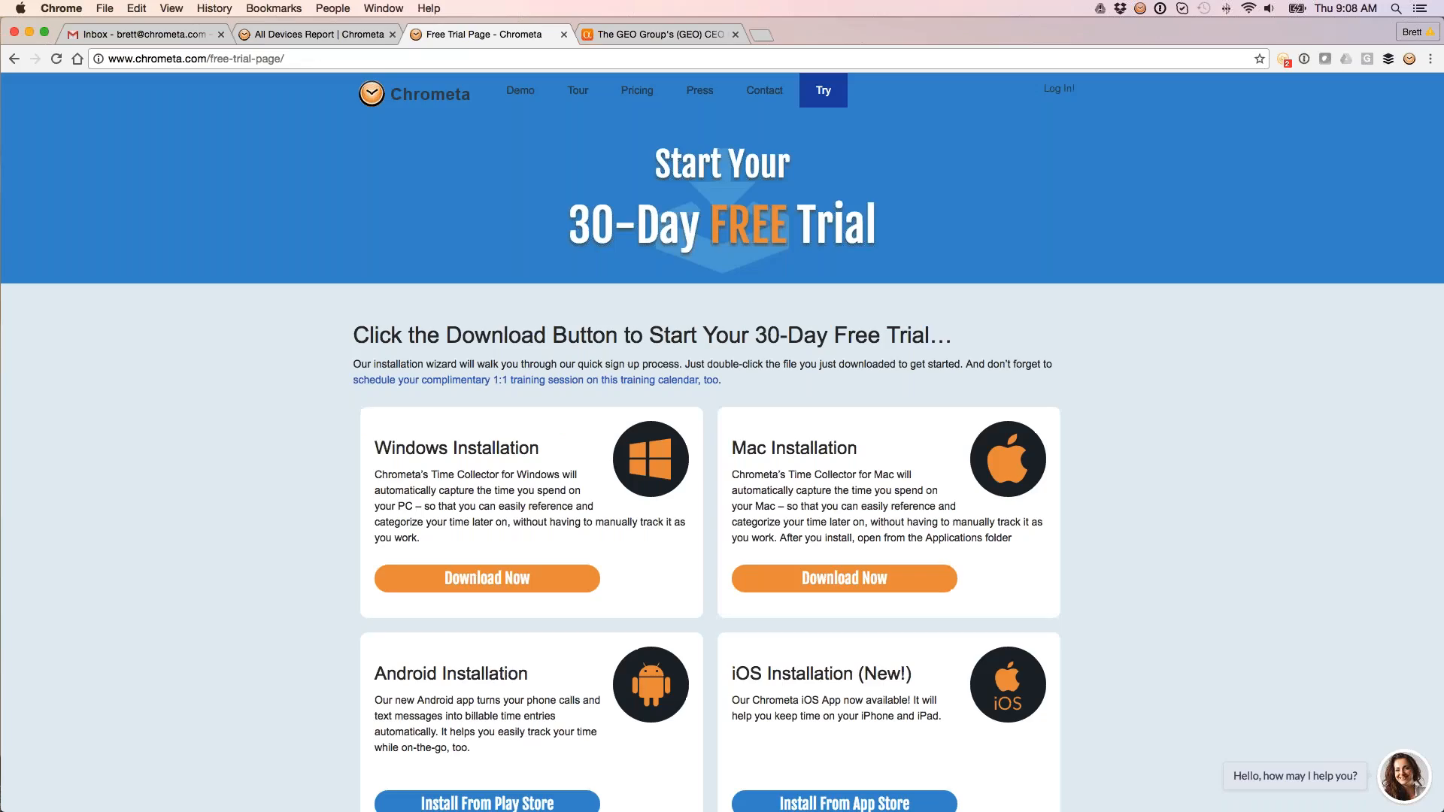
{"action": "scroll", "coordinate": [463, 314], "scroll_direction": "down", "scroll_amount": 1}
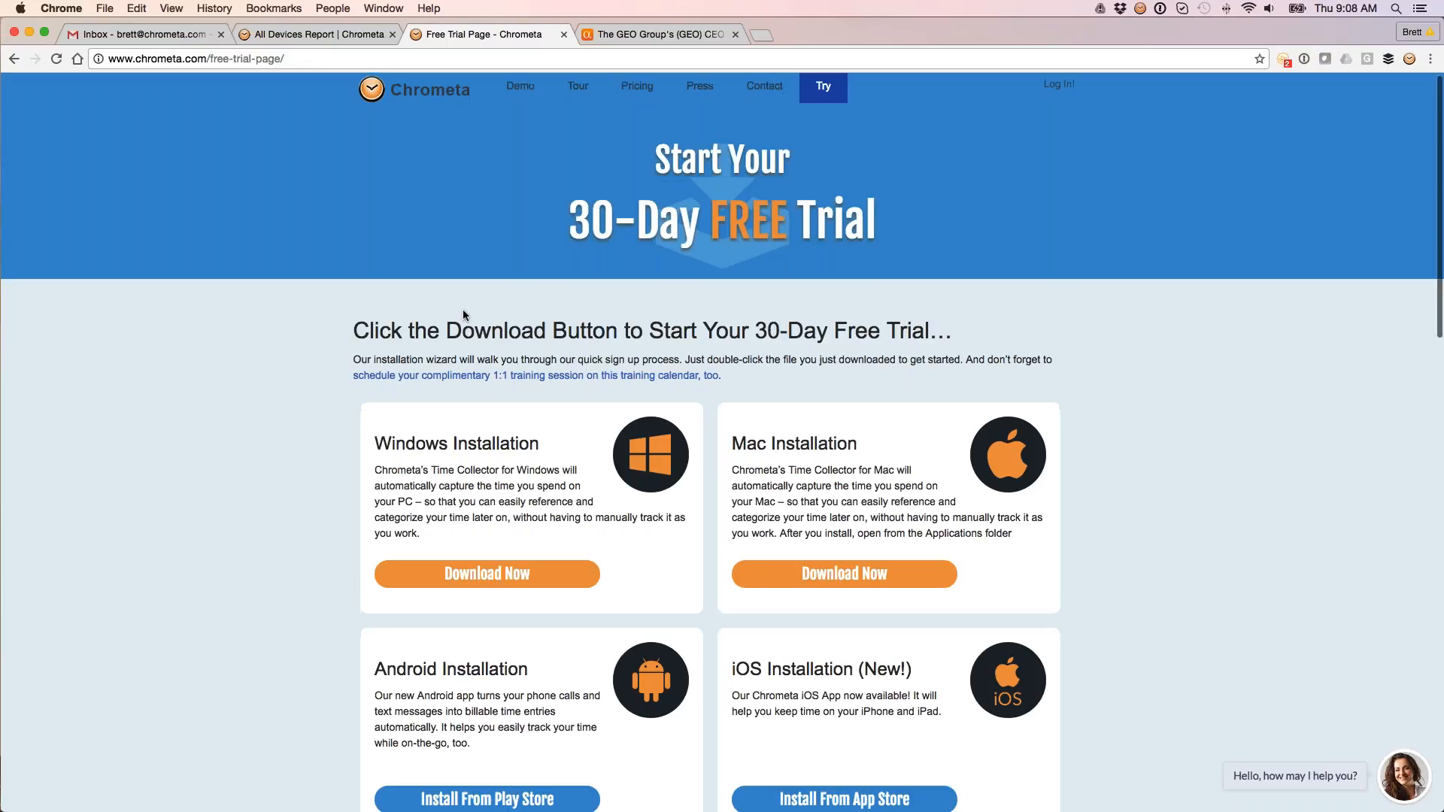
{"action": "scroll", "coordinate": [463, 314], "scroll_direction": "down", "scroll_amount": 3}
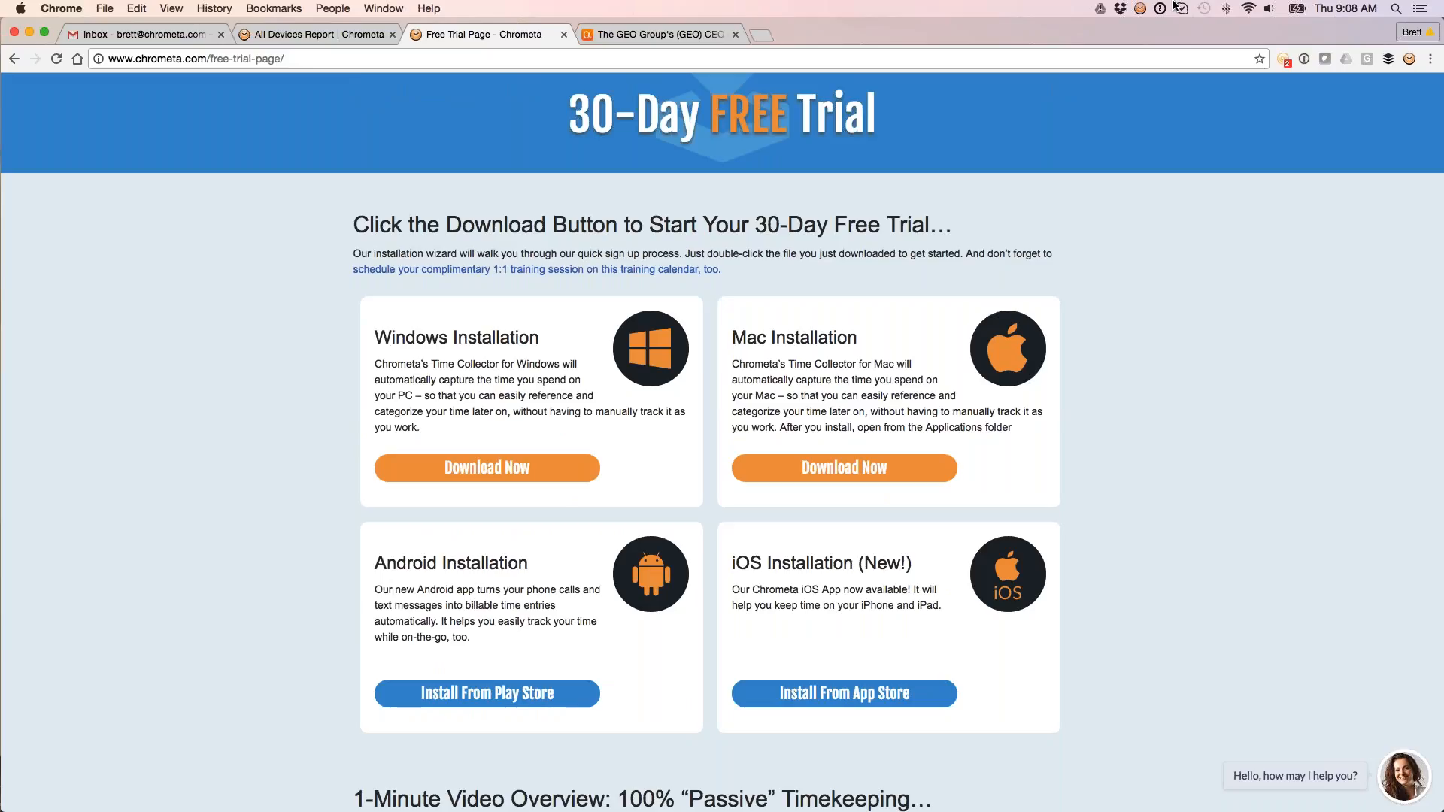
{"action": "left_click", "coordinate": [1140, 8]}
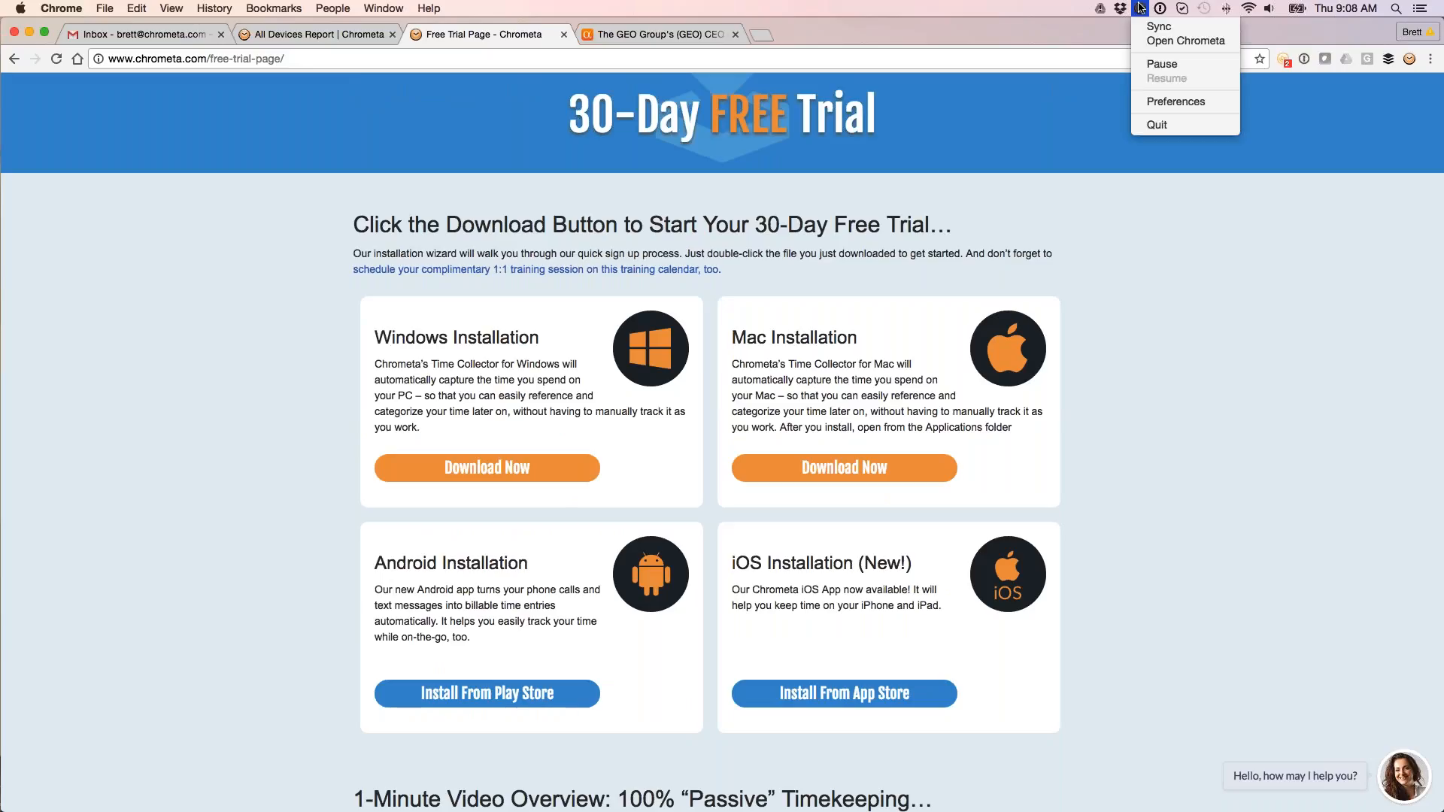
{"action": "left_click", "coordinate": [1150, 234]}
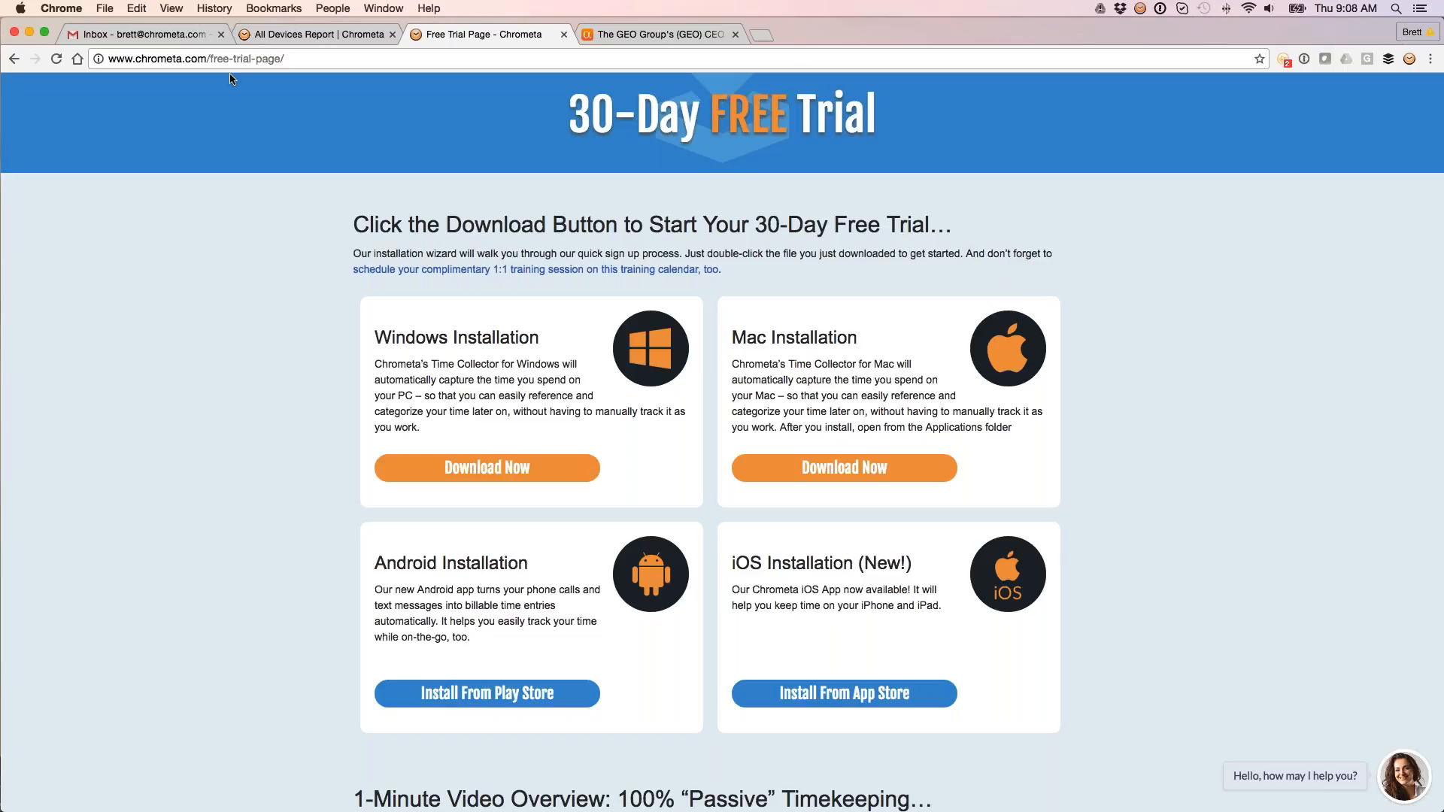
Step: Return to the Aug 3, 2016 time summary with unbilled time shown and expand the Android entries
{"action": "left_click", "coordinate": [301, 34]}
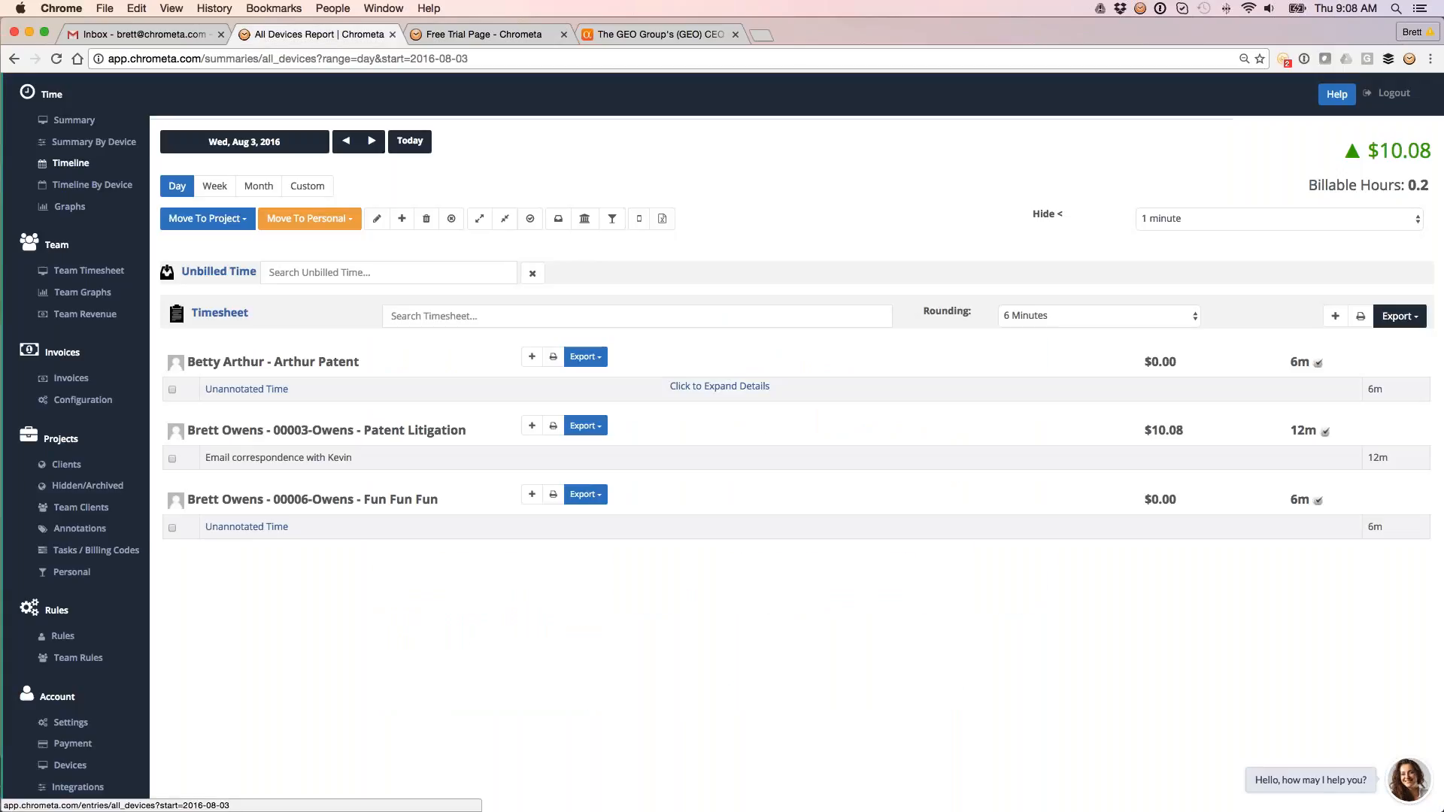
{"action": "left_click", "coordinate": [68, 122]}
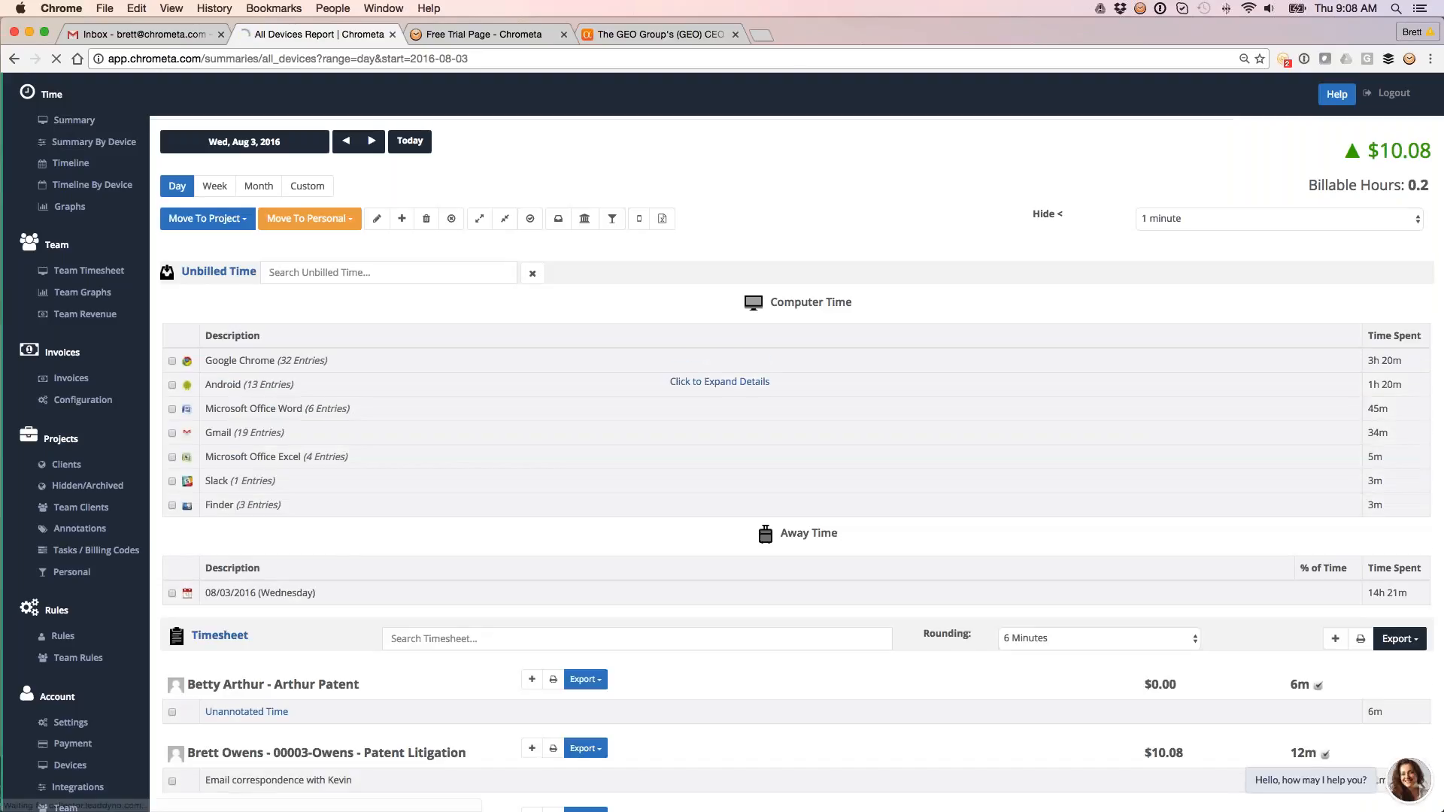
{"action": "left_click", "coordinate": [719, 384]}
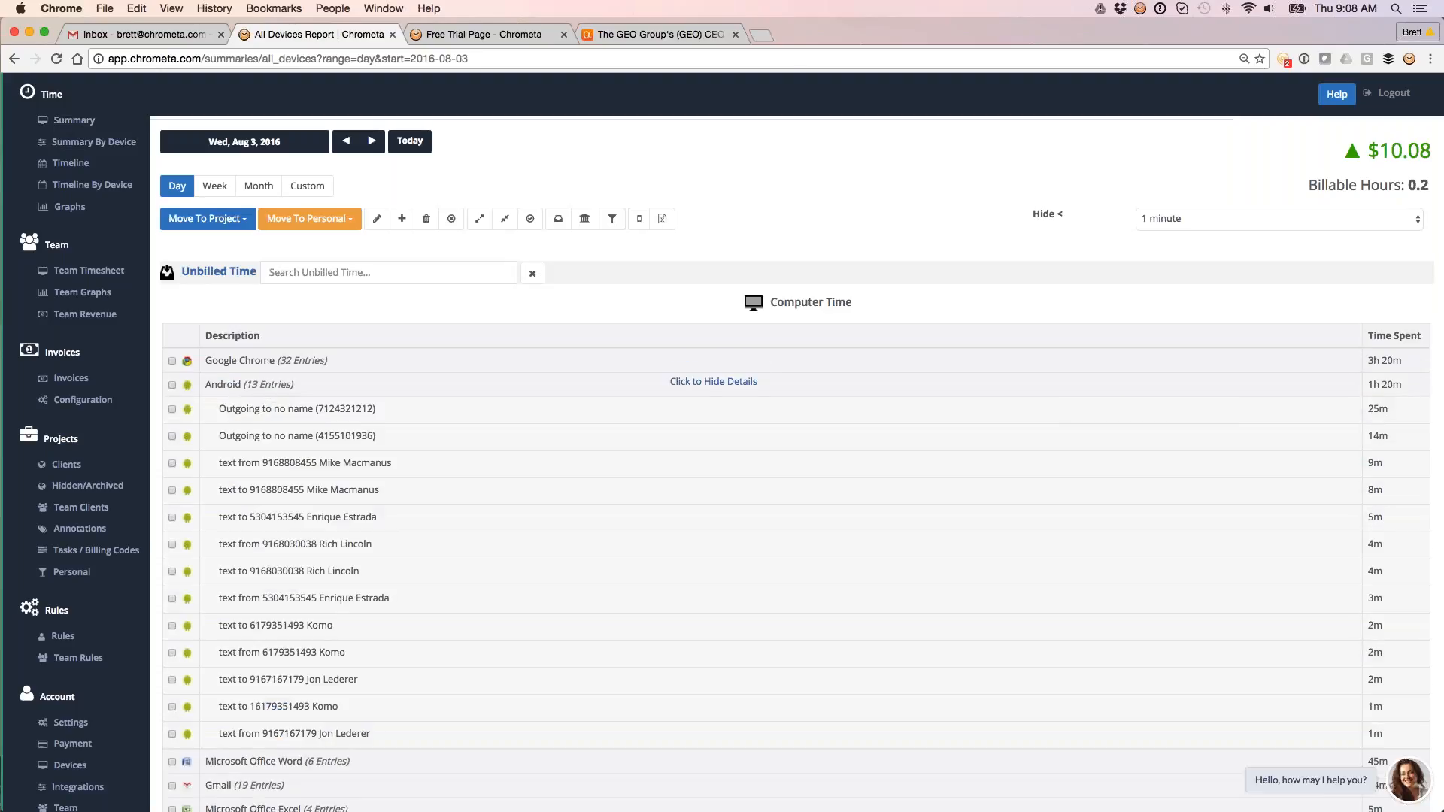
Step: Select the 9-minute incoming text entry under Android, start a categorization rule for it from the project list, and dismiss the rule
{"action": "scroll", "coordinate": [1128, 399], "scroll_direction": "down", "scroll_amount": 2}
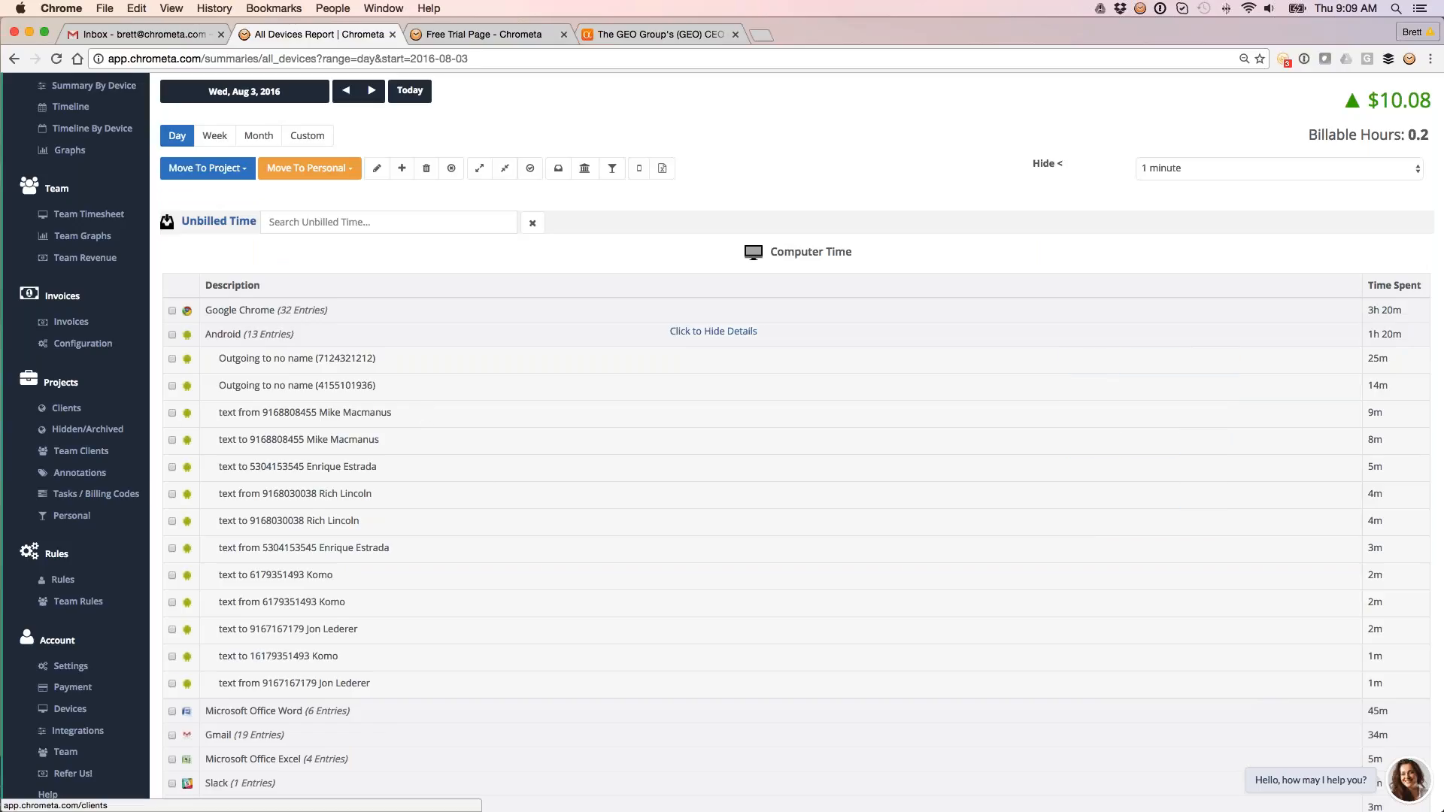
{"action": "left_click", "coordinate": [173, 413]}
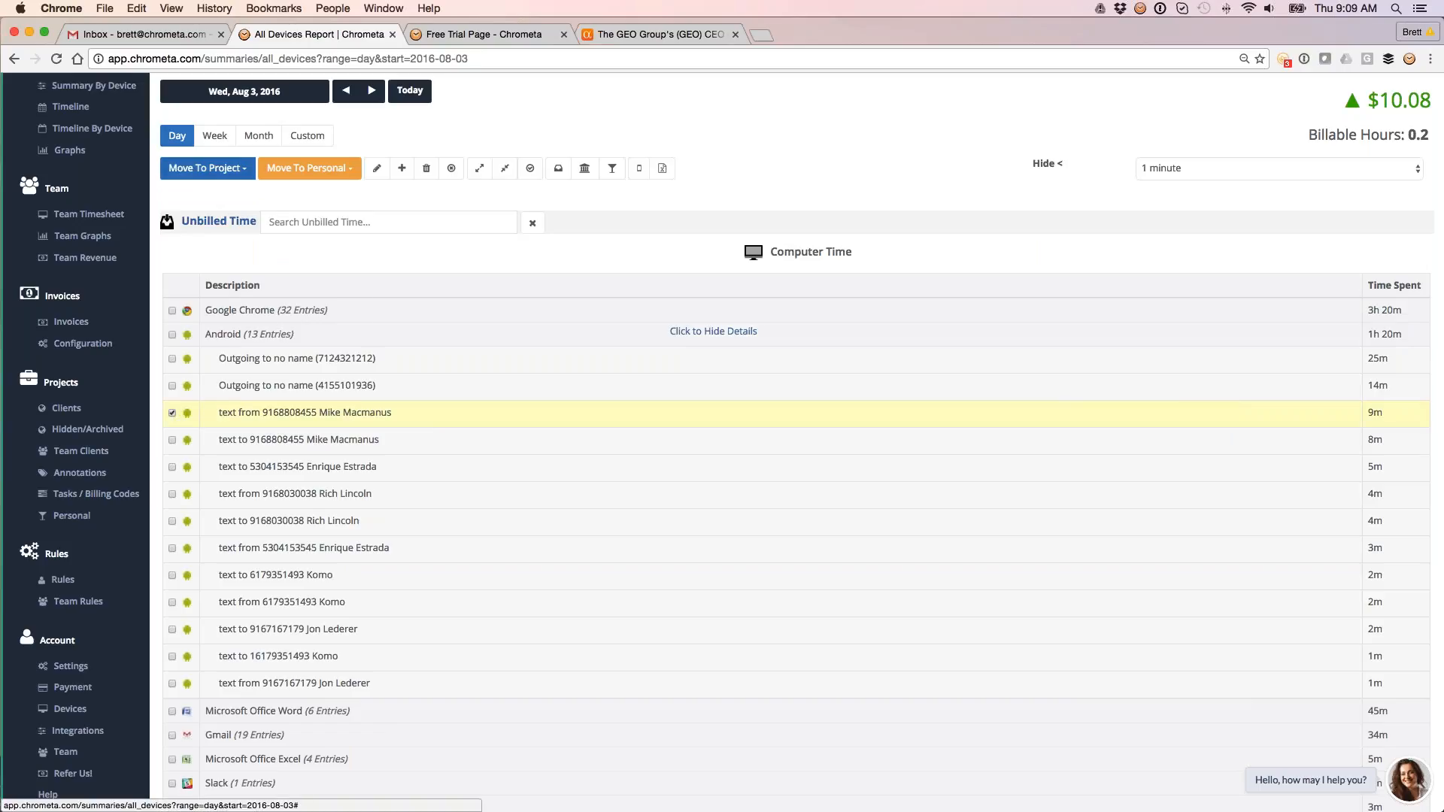
{"action": "left_click", "coordinate": [207, 168]}
{"action": "scroll", "coordinate": [206, 315], "scroll_direction": "down", "scroll_amount": 5}
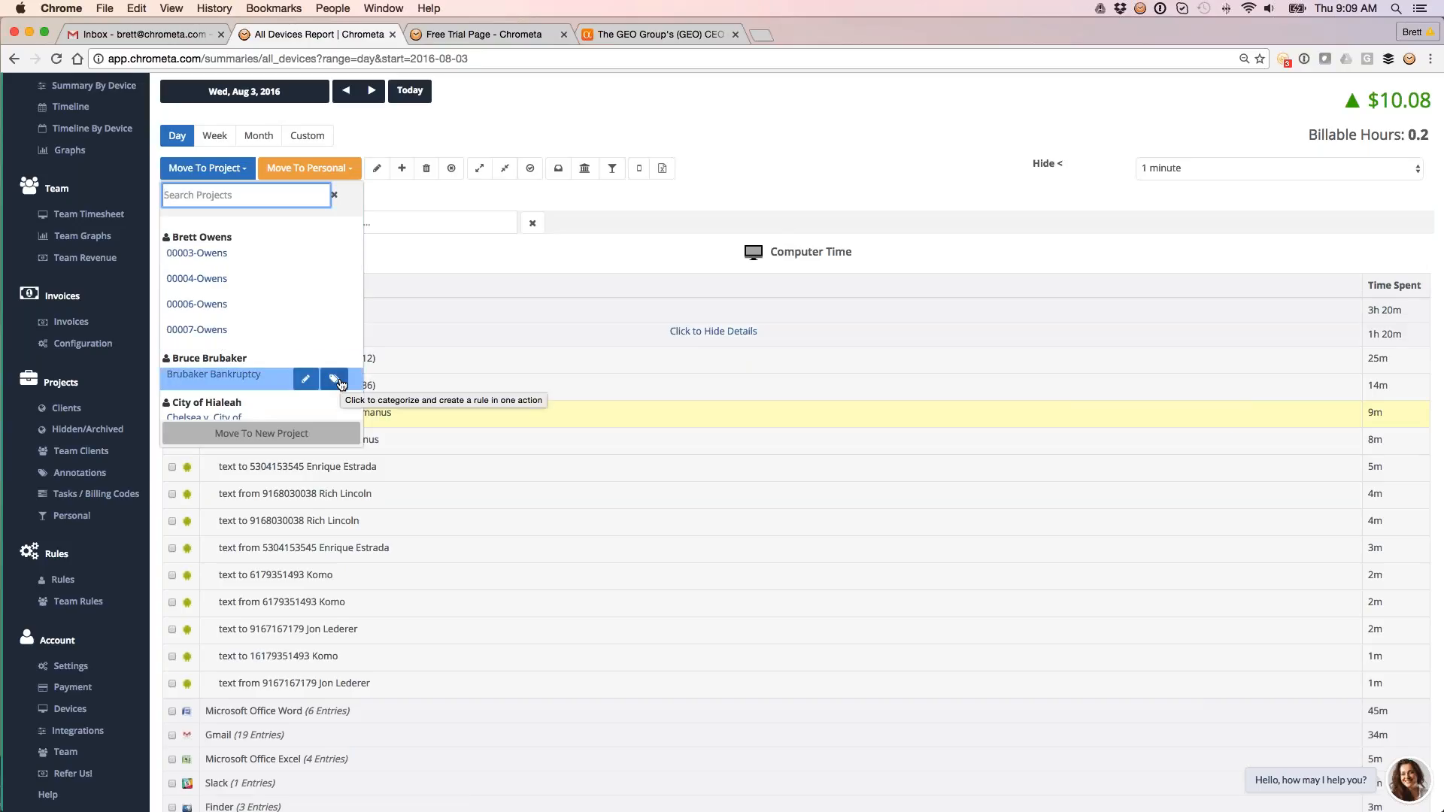
{"action": "left_click", "coordinate": [335, 380]}
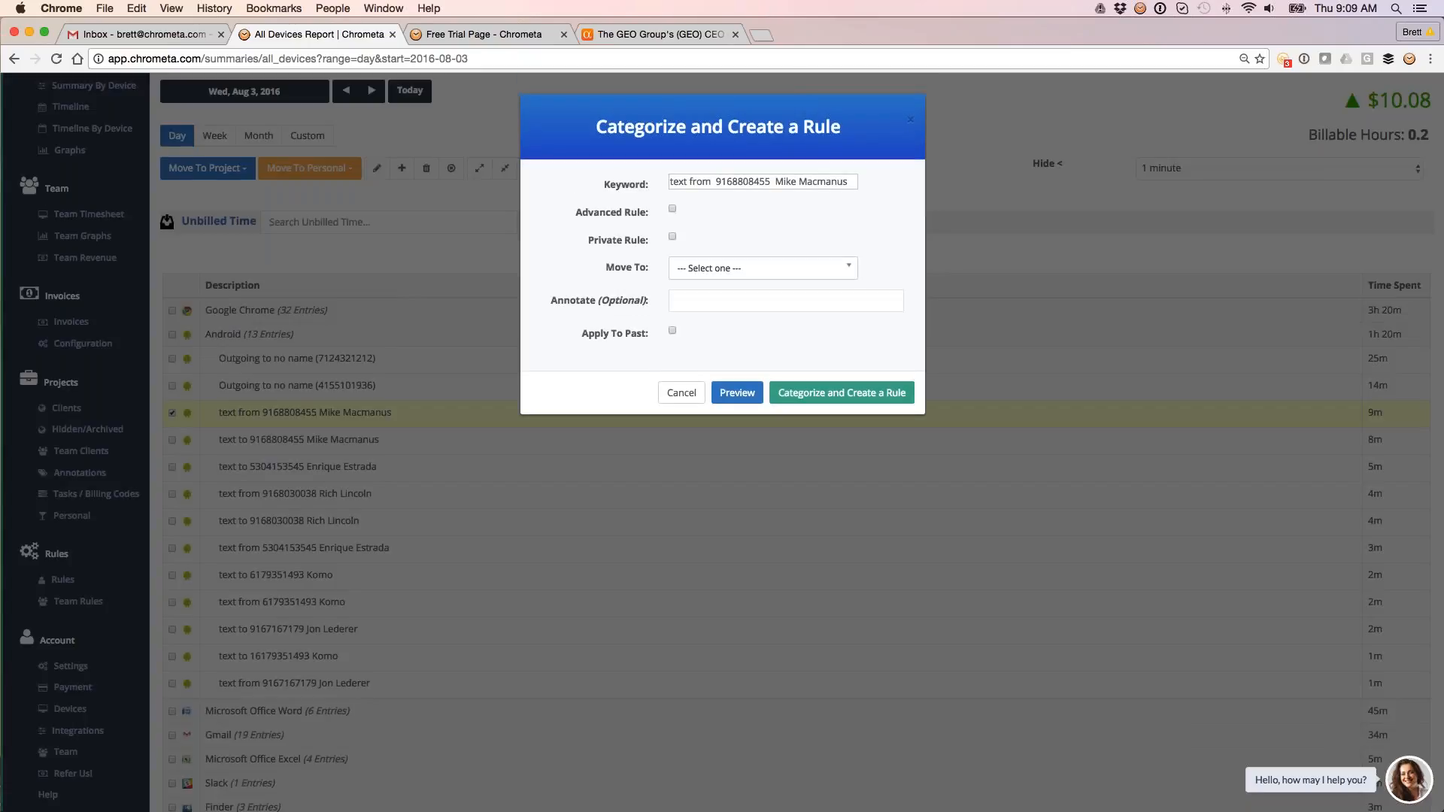
{"action": "key", "text": "Escape"}
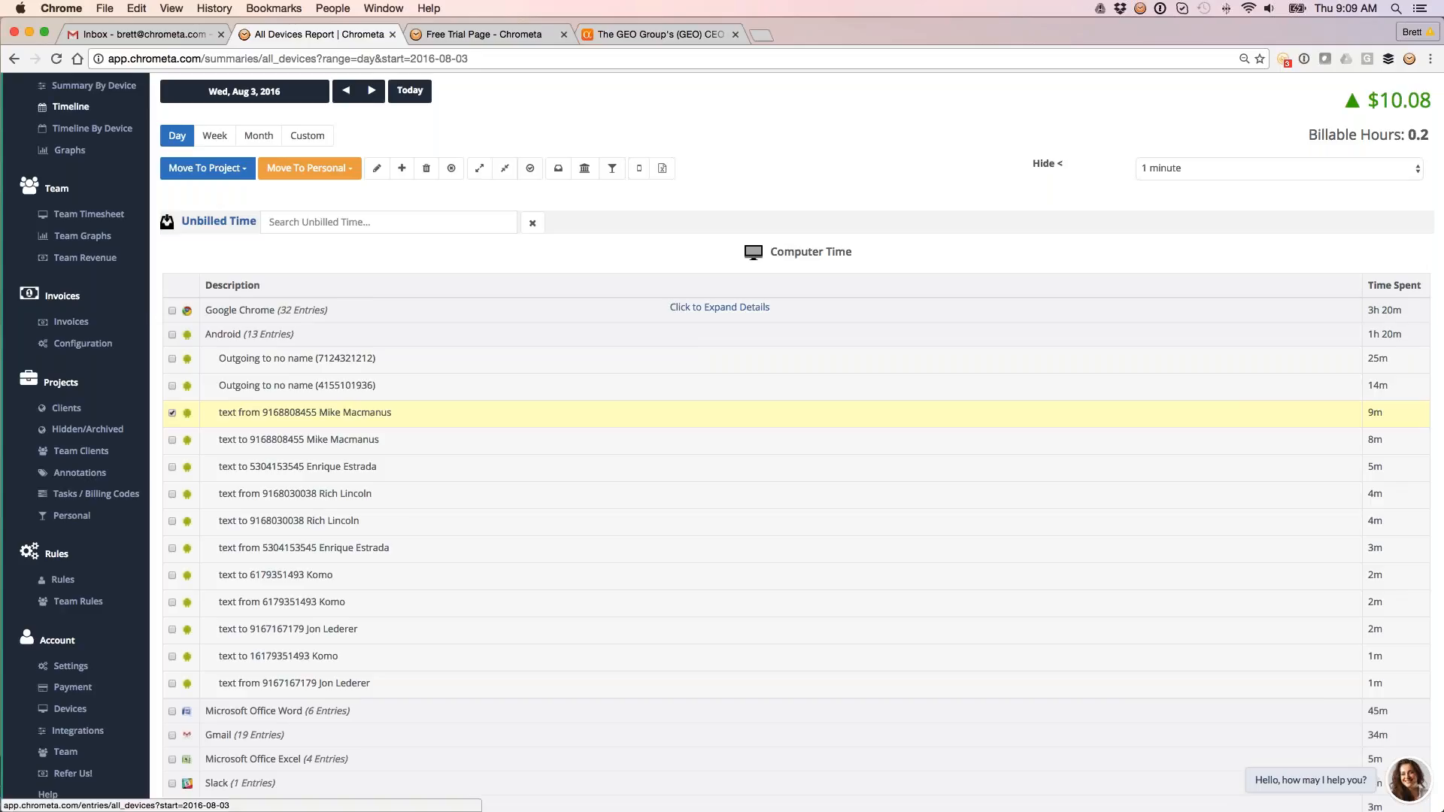
Step: Open the Aug 3, 2016 timeline and select the consecutive entries from 1:32 pm through the CIR Tax Report.docx entry at 1:59 pm
{"action": "left_click", "coordinate": [61, 106]}
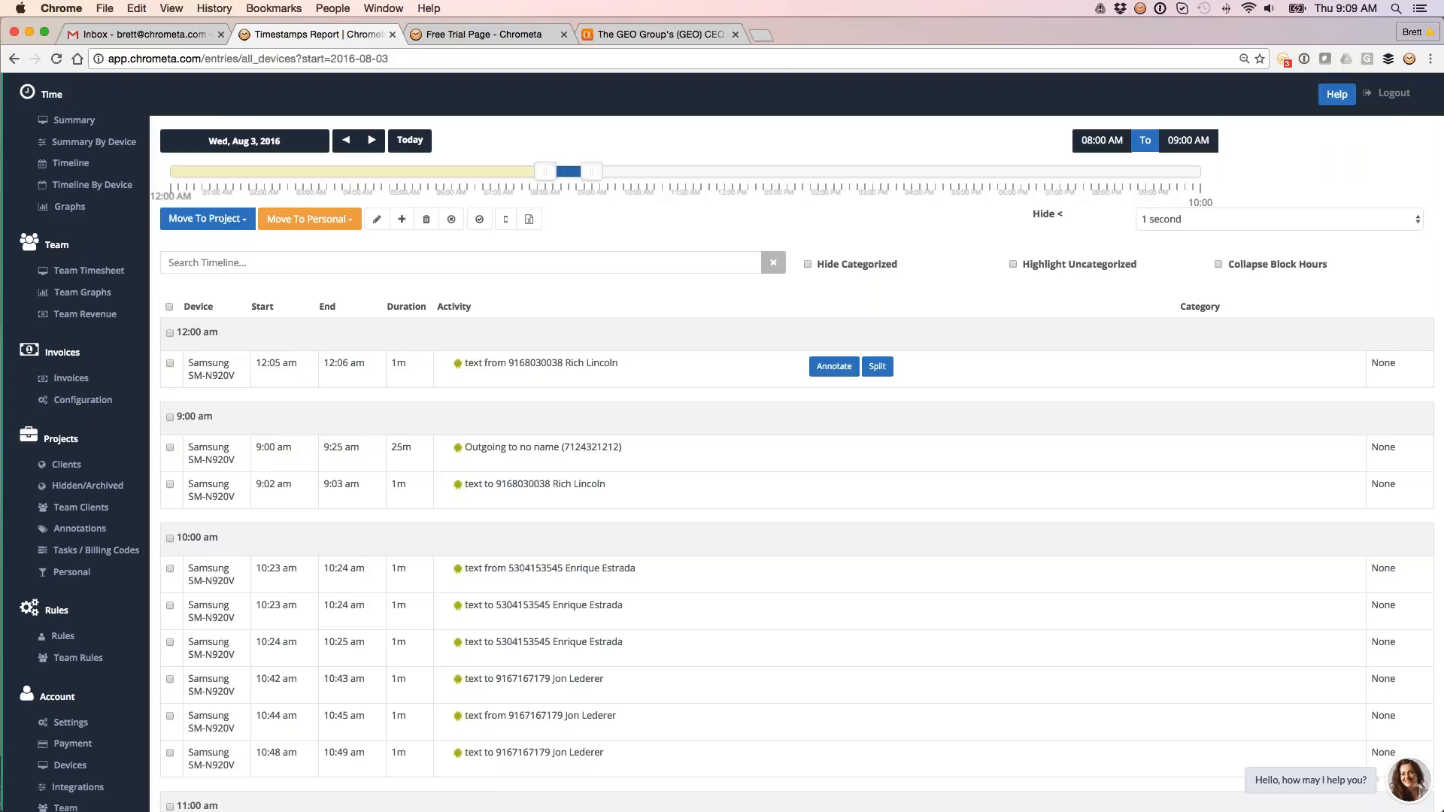
{"action": "scroll", "coordinate": [752, 370], "scroll_direction": "down", "scroll_amount": 1}
{"action": "scroll", "coordinate": [752, 370], "scroll_direction": "down", "scroll_amount": 20}
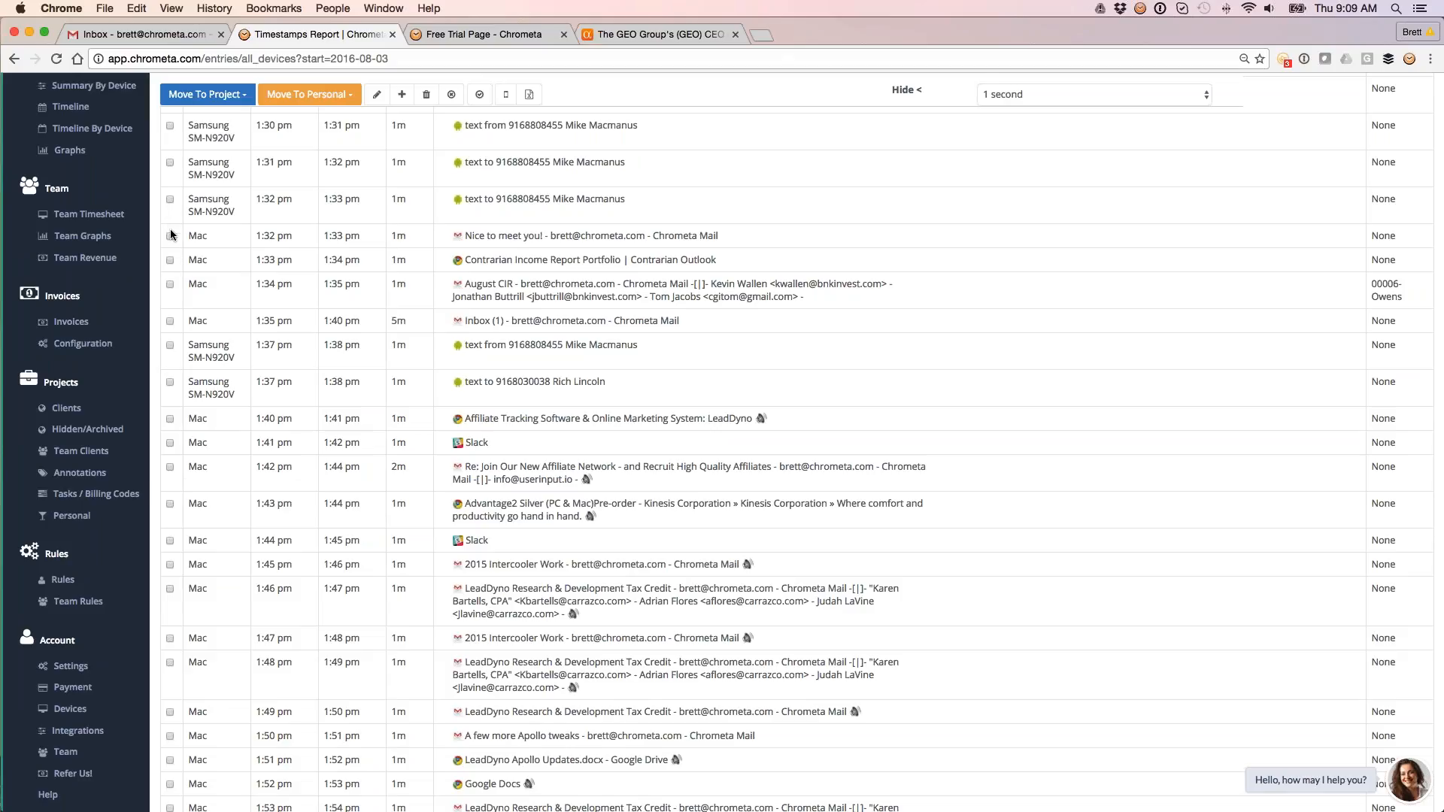
{"action": "left_click", "coordinate": [170, 236]}
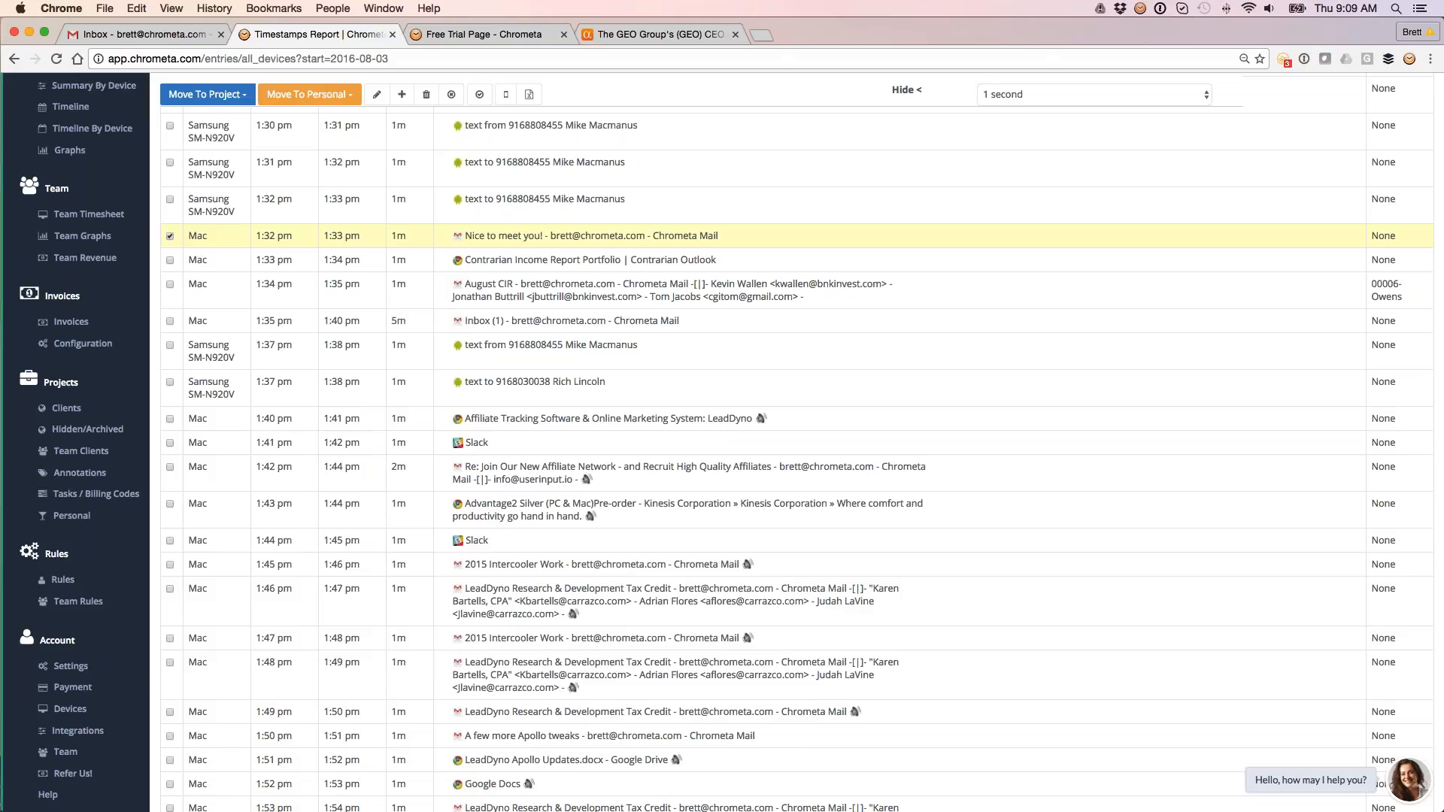
{"action": "scroll", "coordinate": [185, 783], "scroll_direction": "down", "scroll_amount": 3}
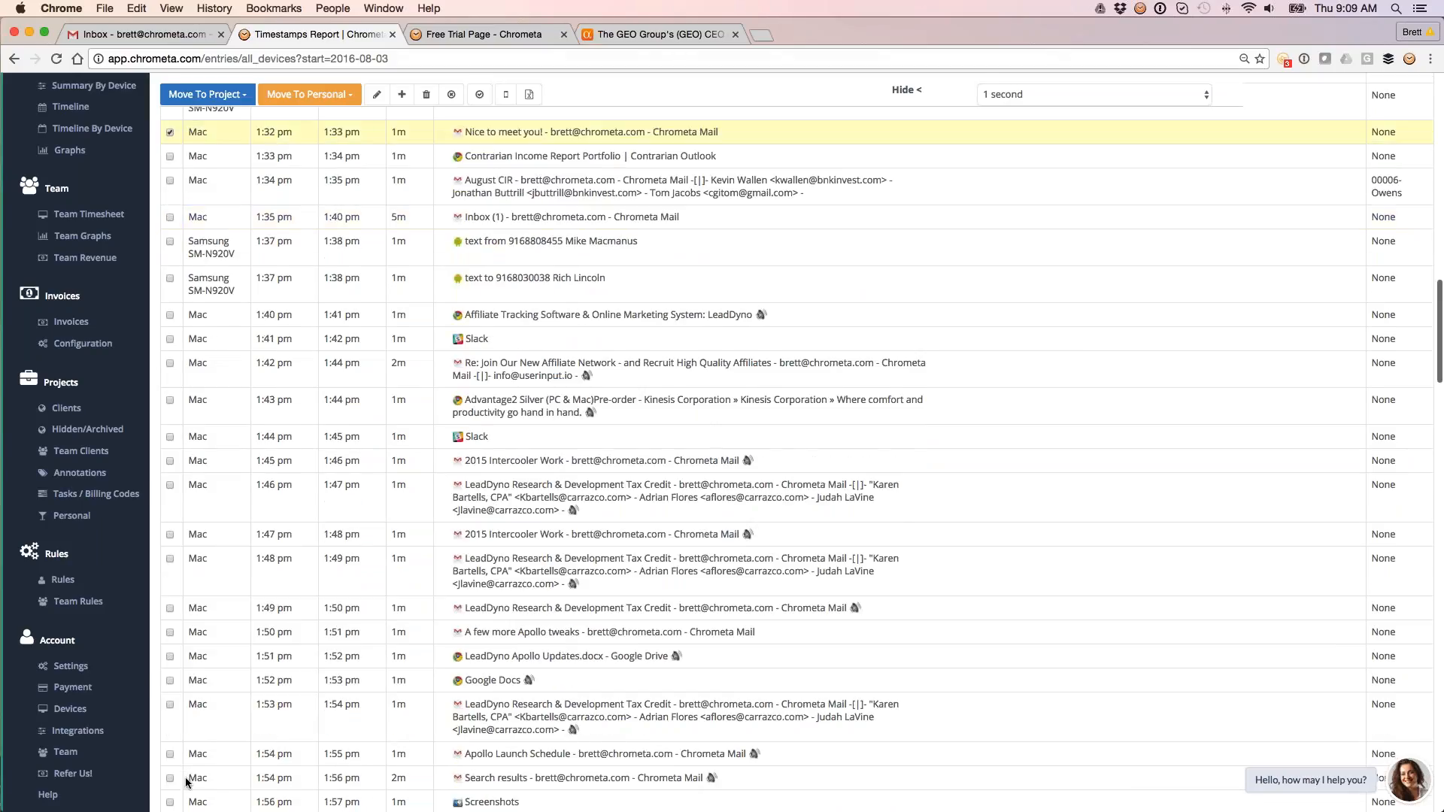
{"action": "scroll", "coordinate": [185, 783], "scroll_direction": "down", "scroll_amount": 10}
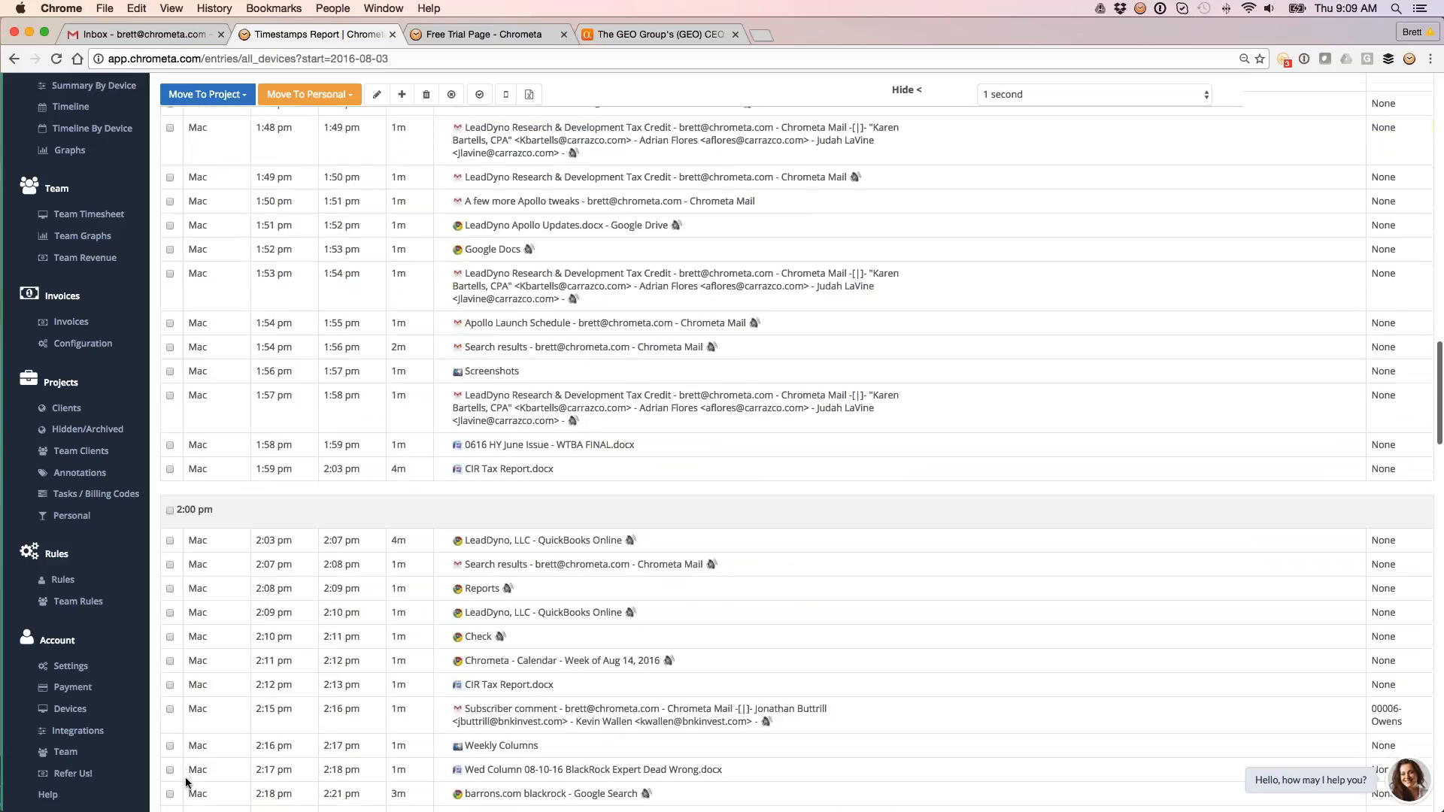
{"action": "left_click", "coordinate": [170, 469], "text": "shift"}
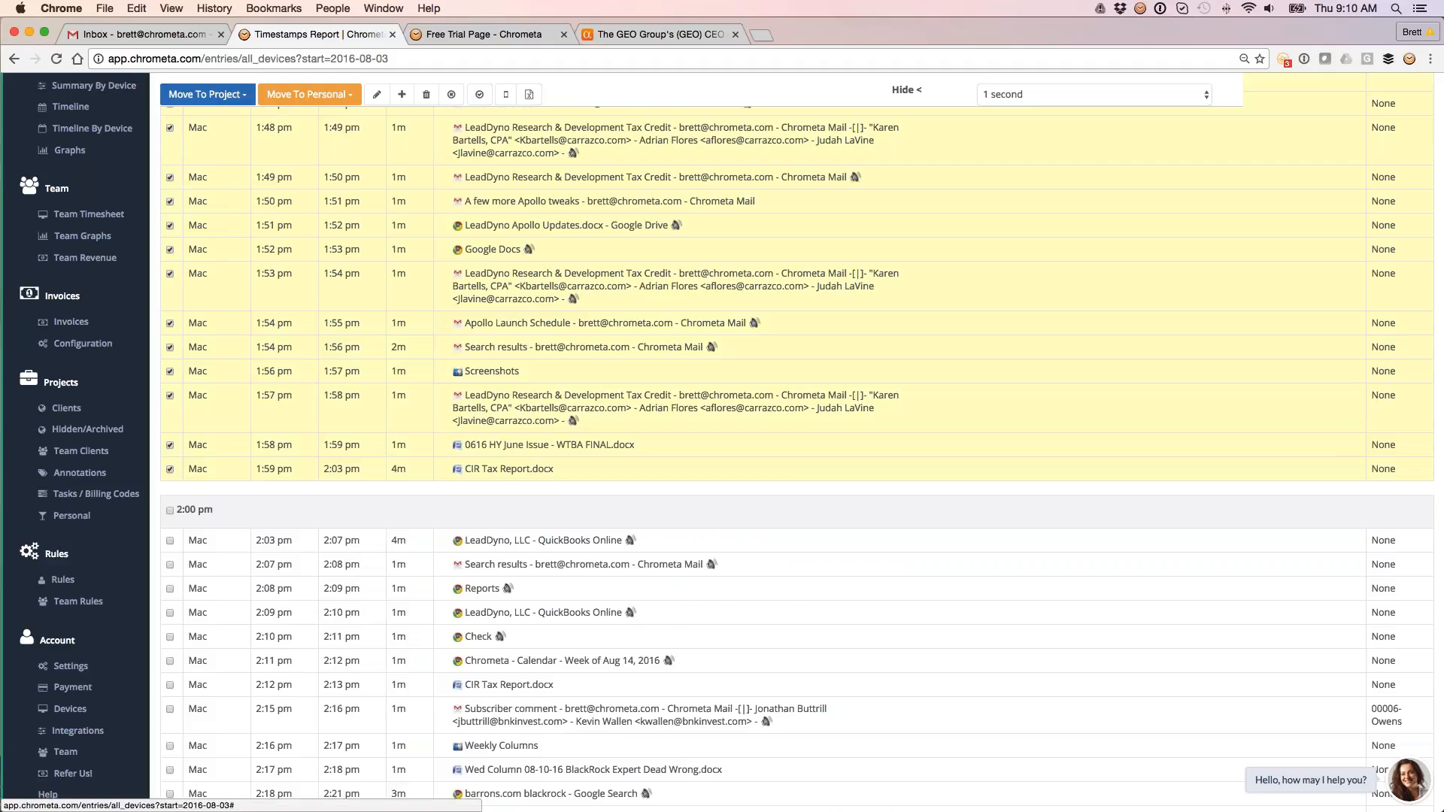
Step: Categorize the selected timeline entries to client project 00006 with the annotation "All the same thing" and save
{"action": "left_click", "coordinate": [207, 94]}
{"action": "scroll", "coordinate": [226, 278], "scroll_direction": "down", "scroll_amount": 3}
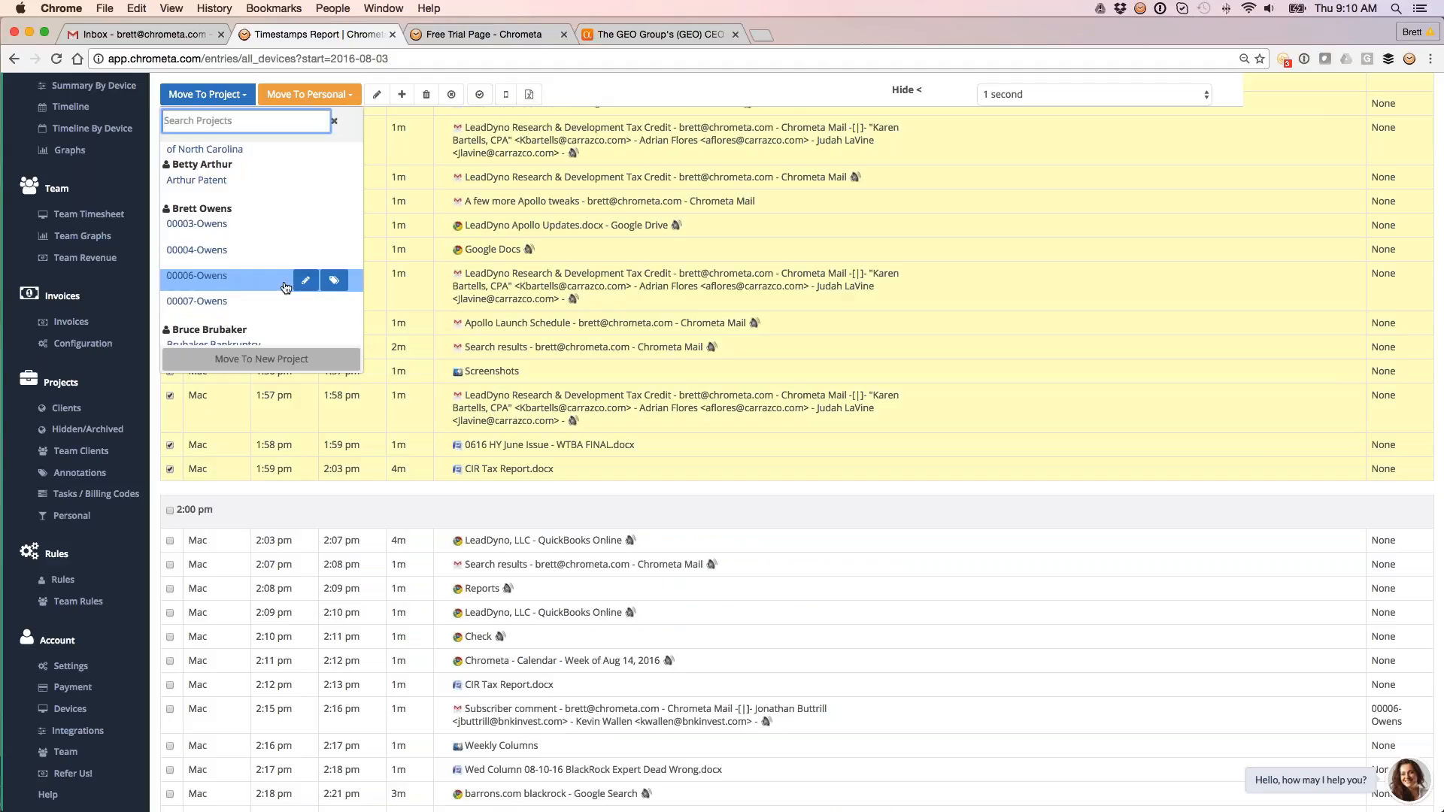
{"action": "left_click", "coordinate": [307, 286]}
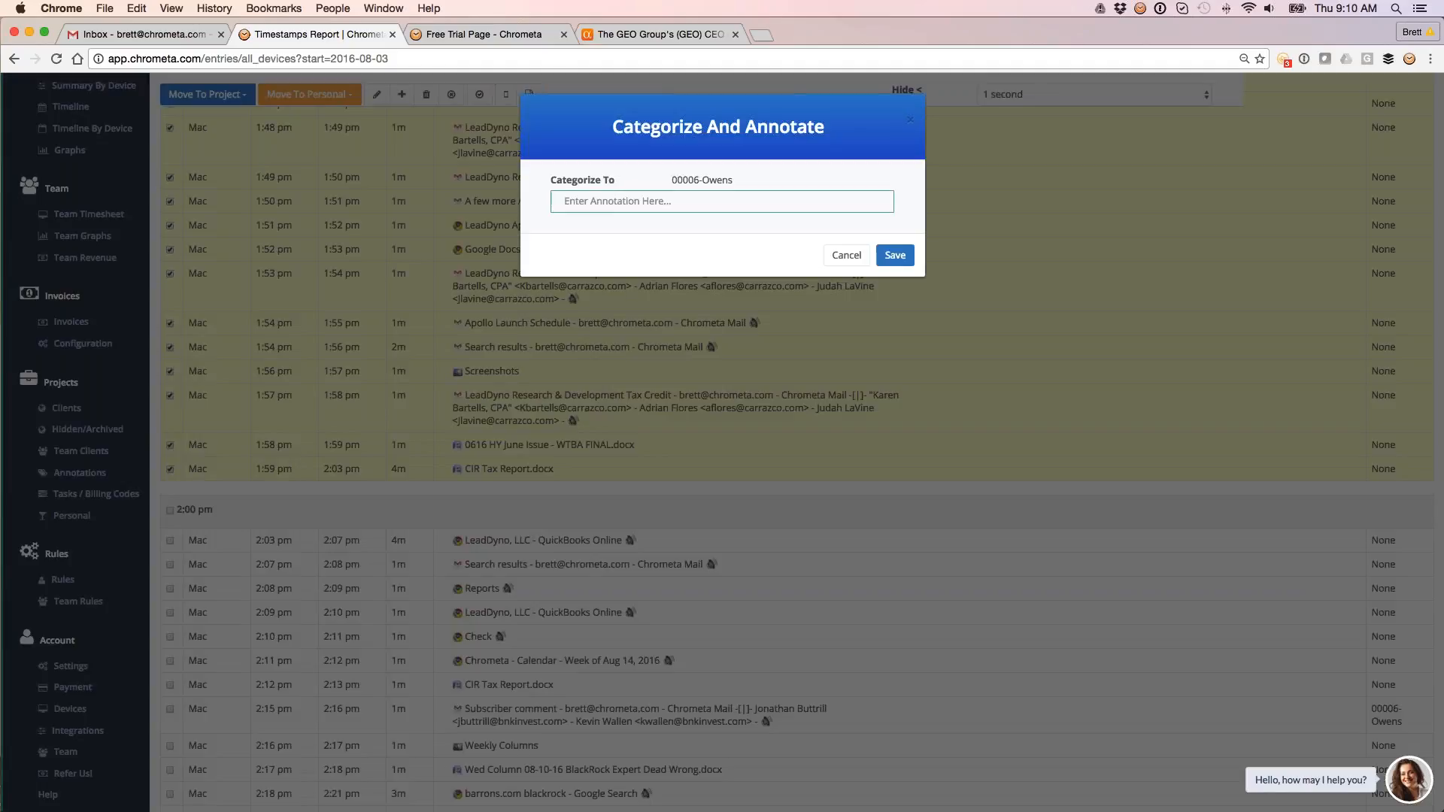
{"action": "type", "text": "All"}
{"action": "key", "text": "Down"}
{"action": "key", "text": "Down"}
{"action": "key", "text": "Down"}
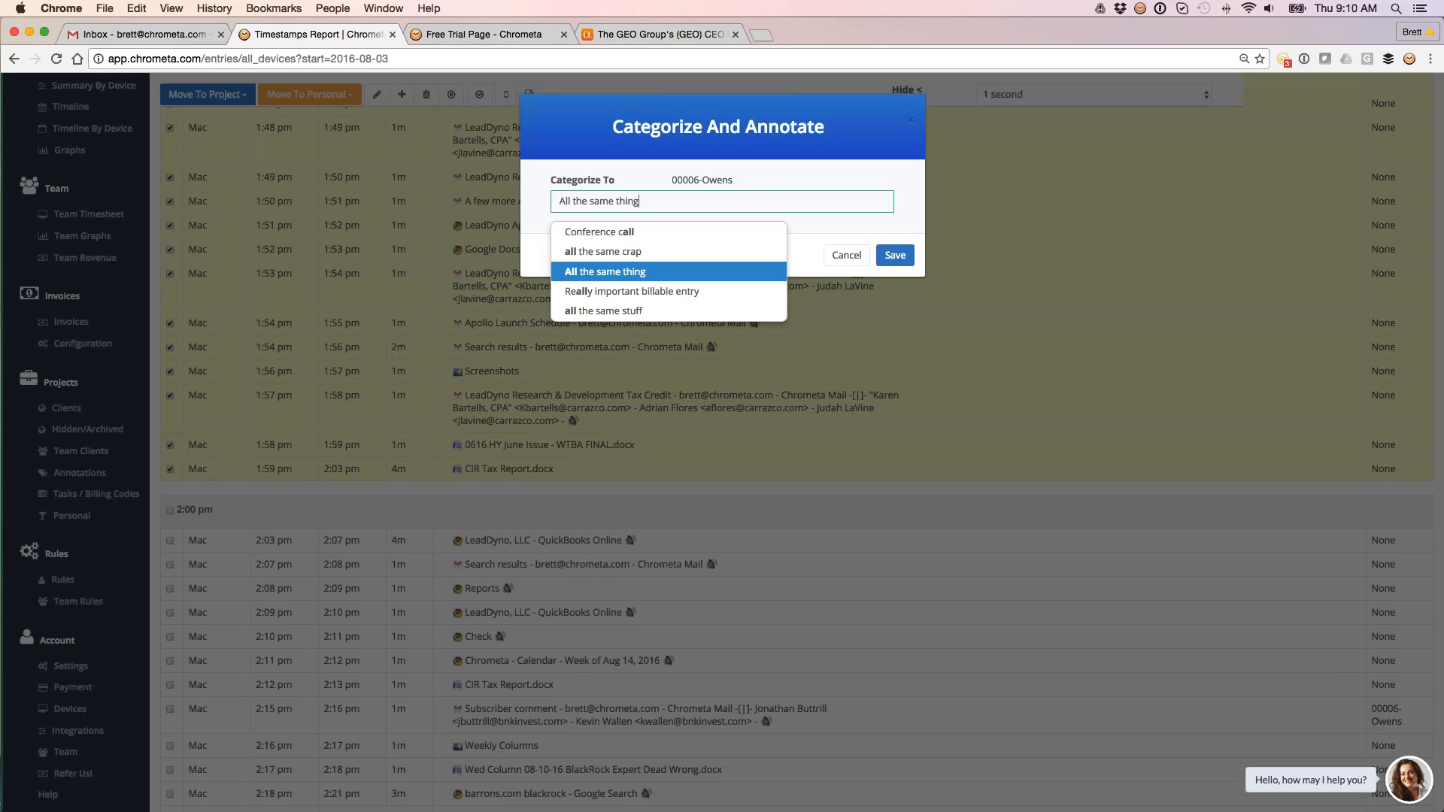
{"action": "key", "text": "Return"}
{"action": "left_click", "coordinate": [894, 256]}
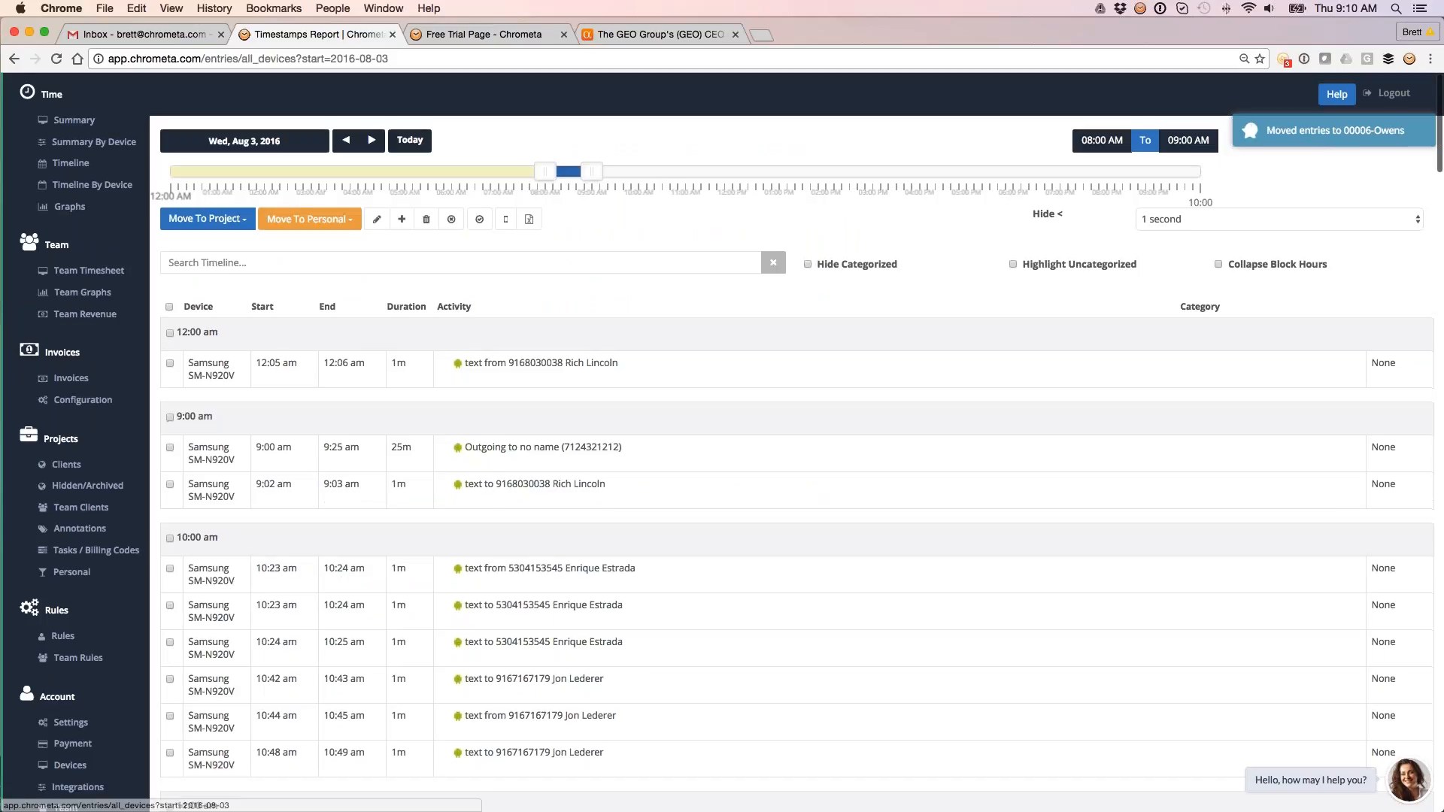
Step: Return to the time summary, expand the "All the same thing" timesheet entry to view its details, and collapse it again
{"action": "left_click", "coordinate": [65, 129]}
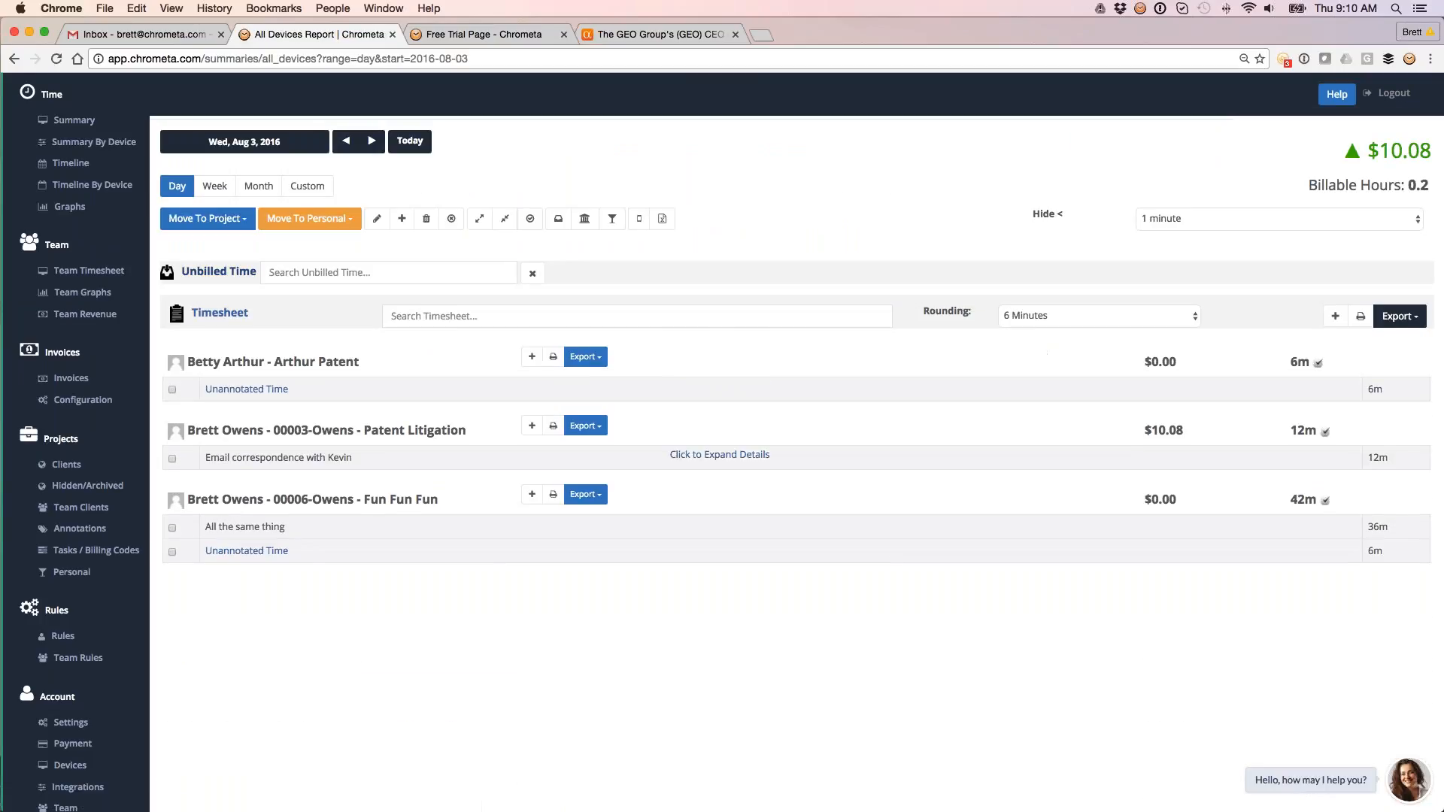
{"action": "left_click", "coordinate": [353, 526]}
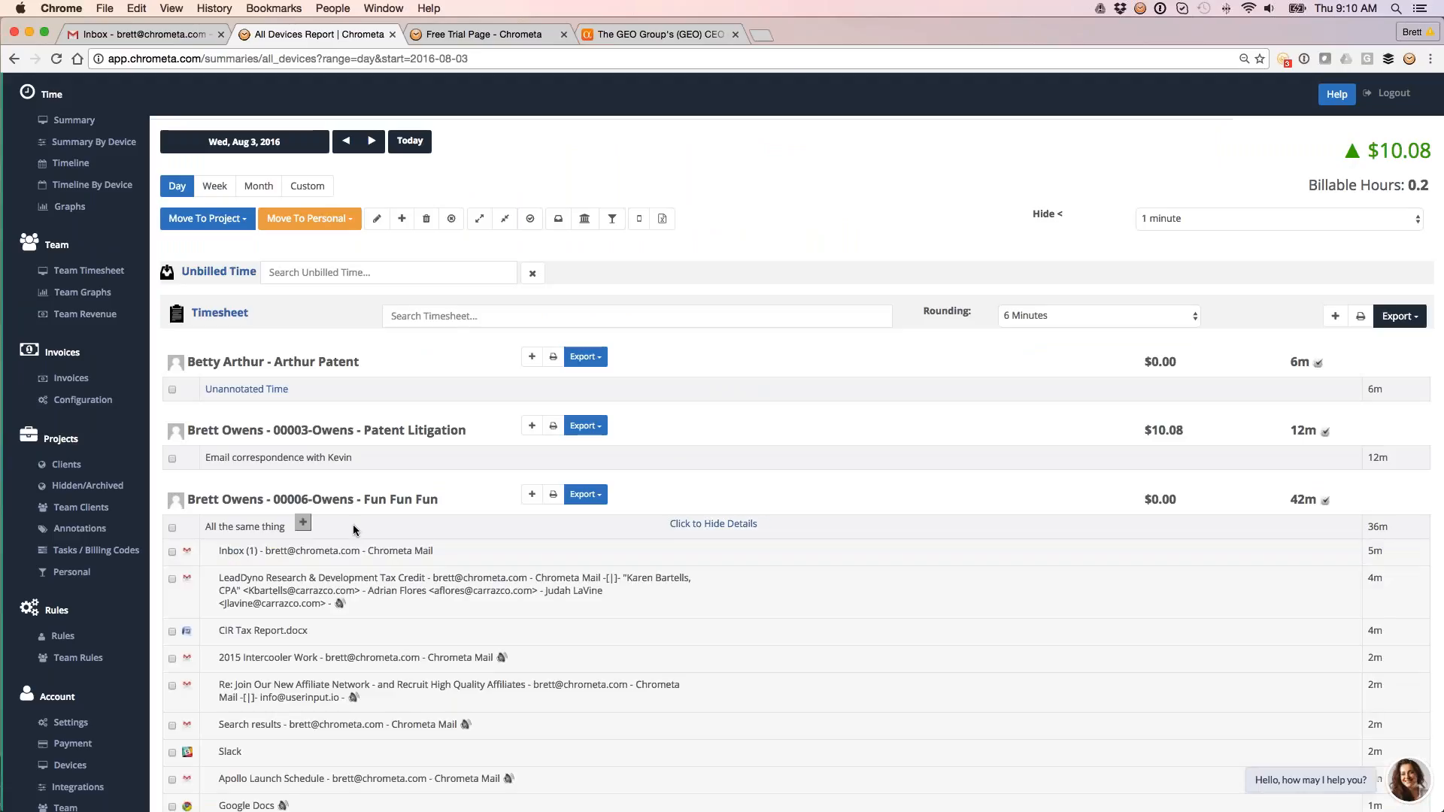
{"action": "left_click", "coordinate": [354, 526]}
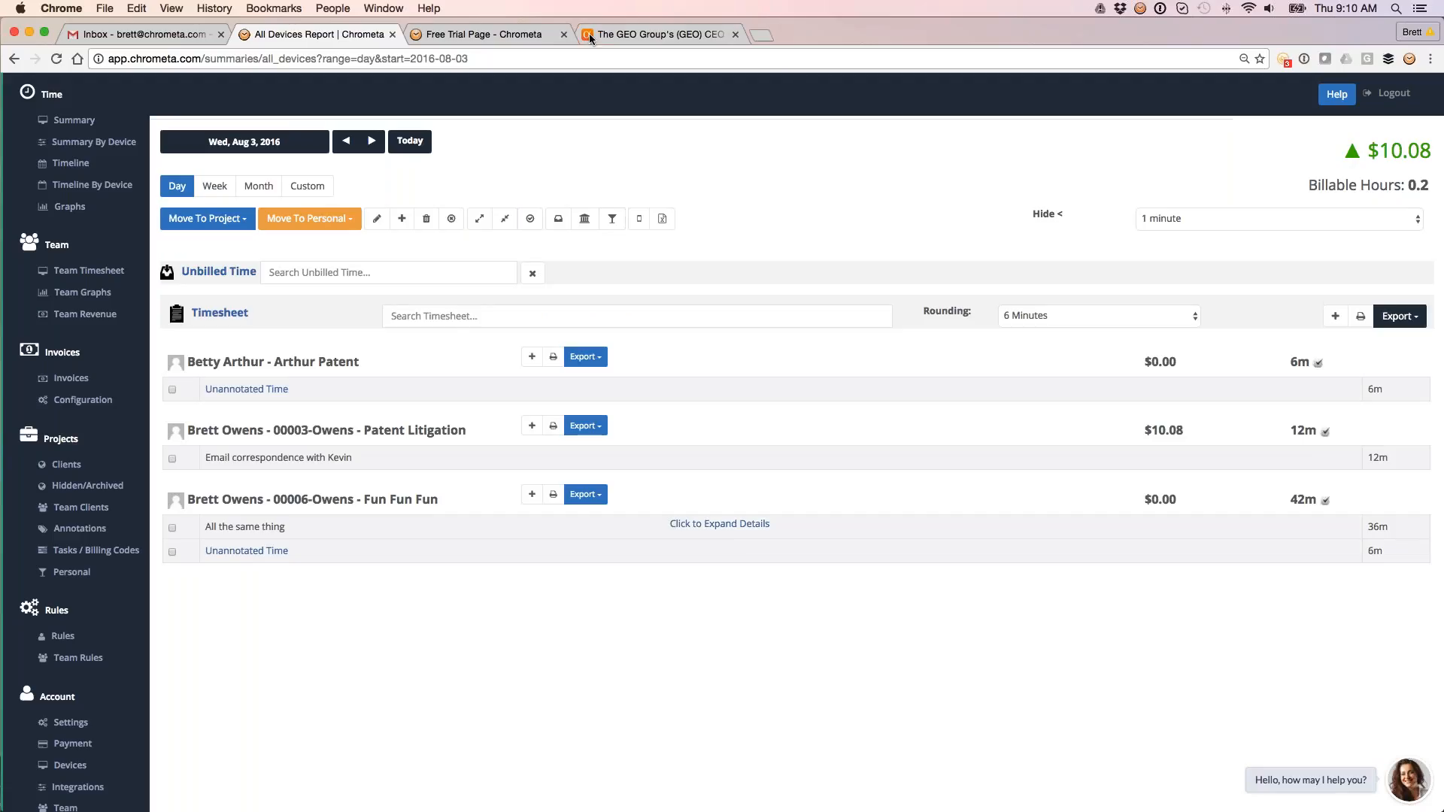
Step: Switch to the Chrometa free trial page and copy its web address
{"action": "left_click", "coordinate": [515, 38]}
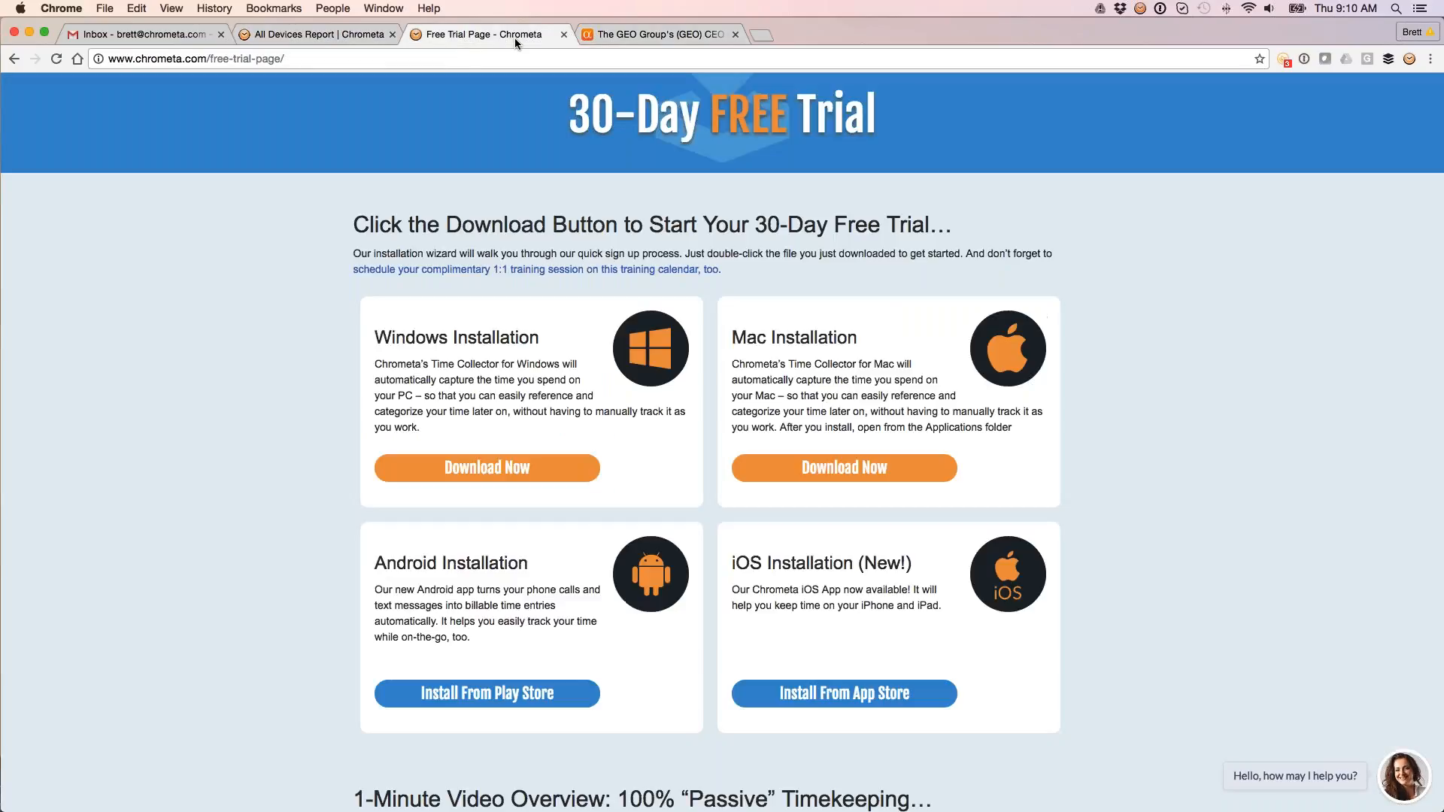
{"action": "left_click", "coordinate": [403, 57]}
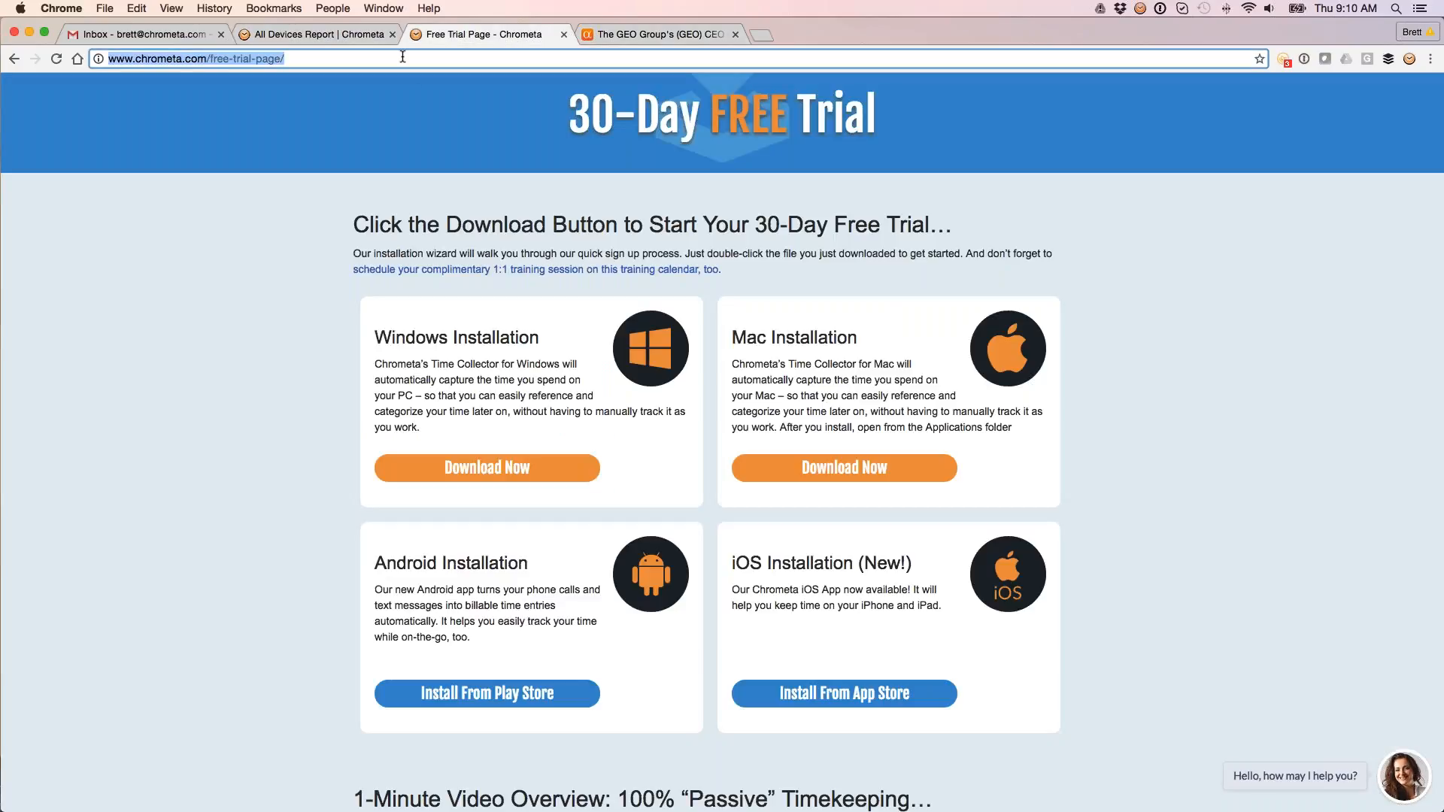
{"action": "key", "text": "super+c"}
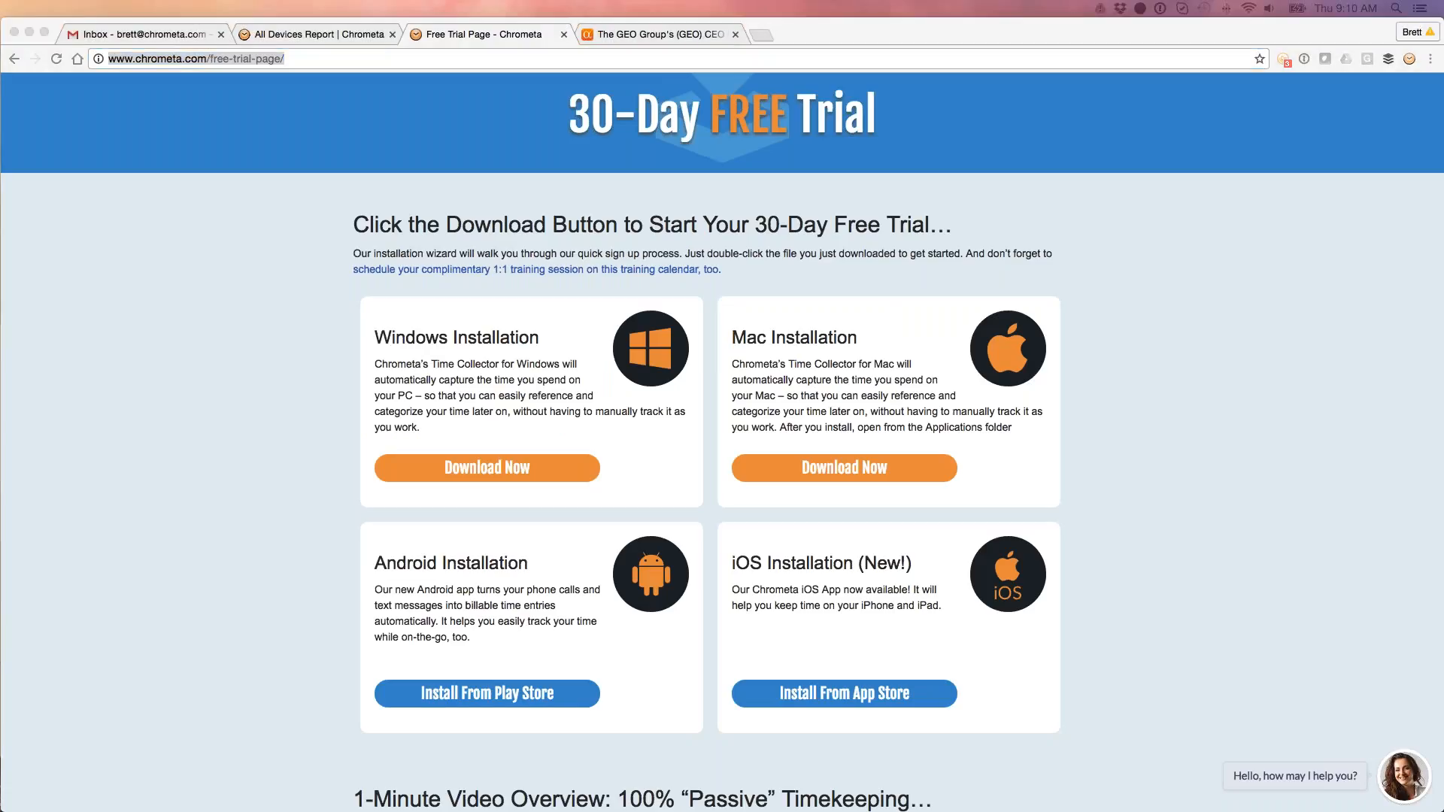
{"action": "left_click", "coordinate": [583, 64]}
{"action": "type", "text": "l"}
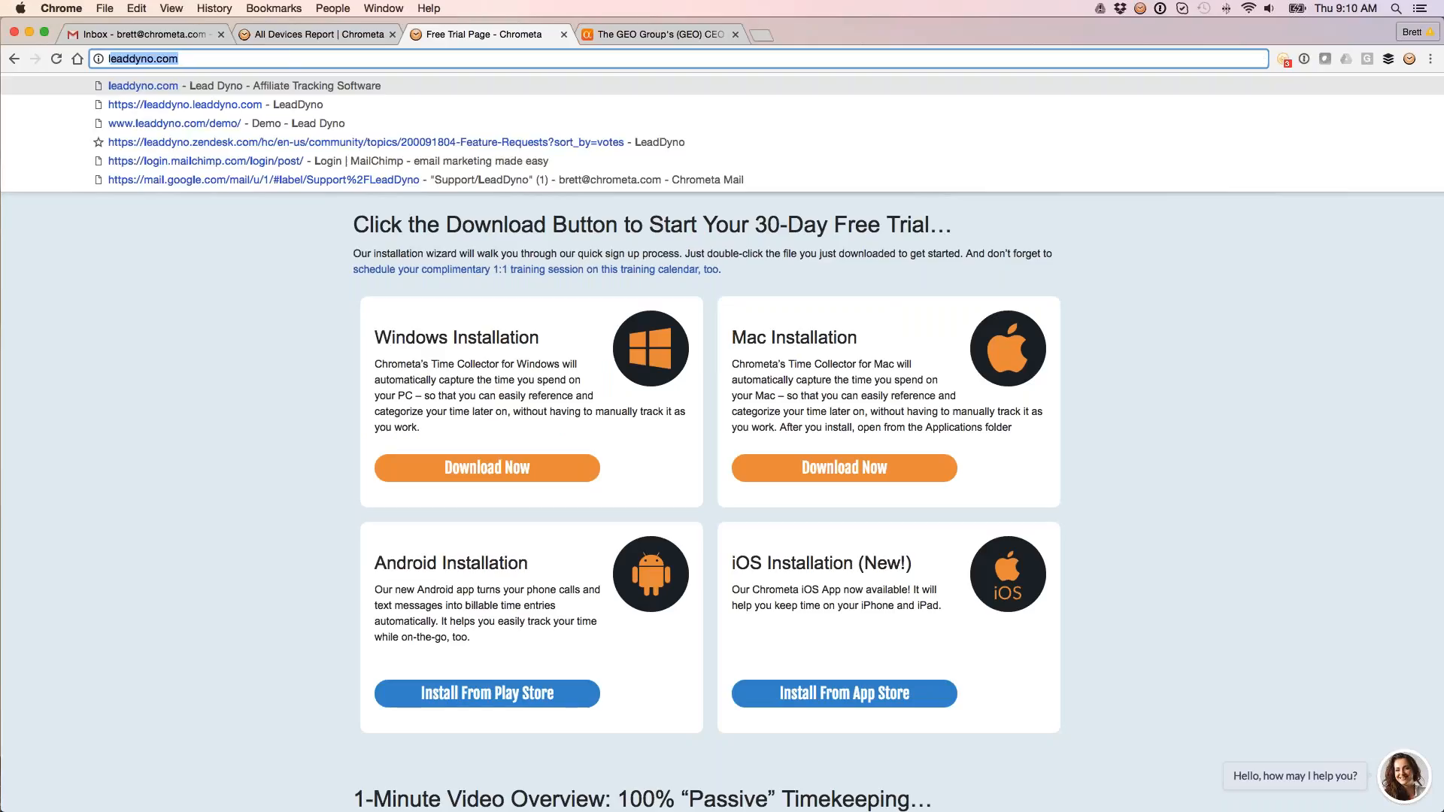
{"action": "type", "text": "orem ipsum"}
{"action": "key", "text": "Return"}
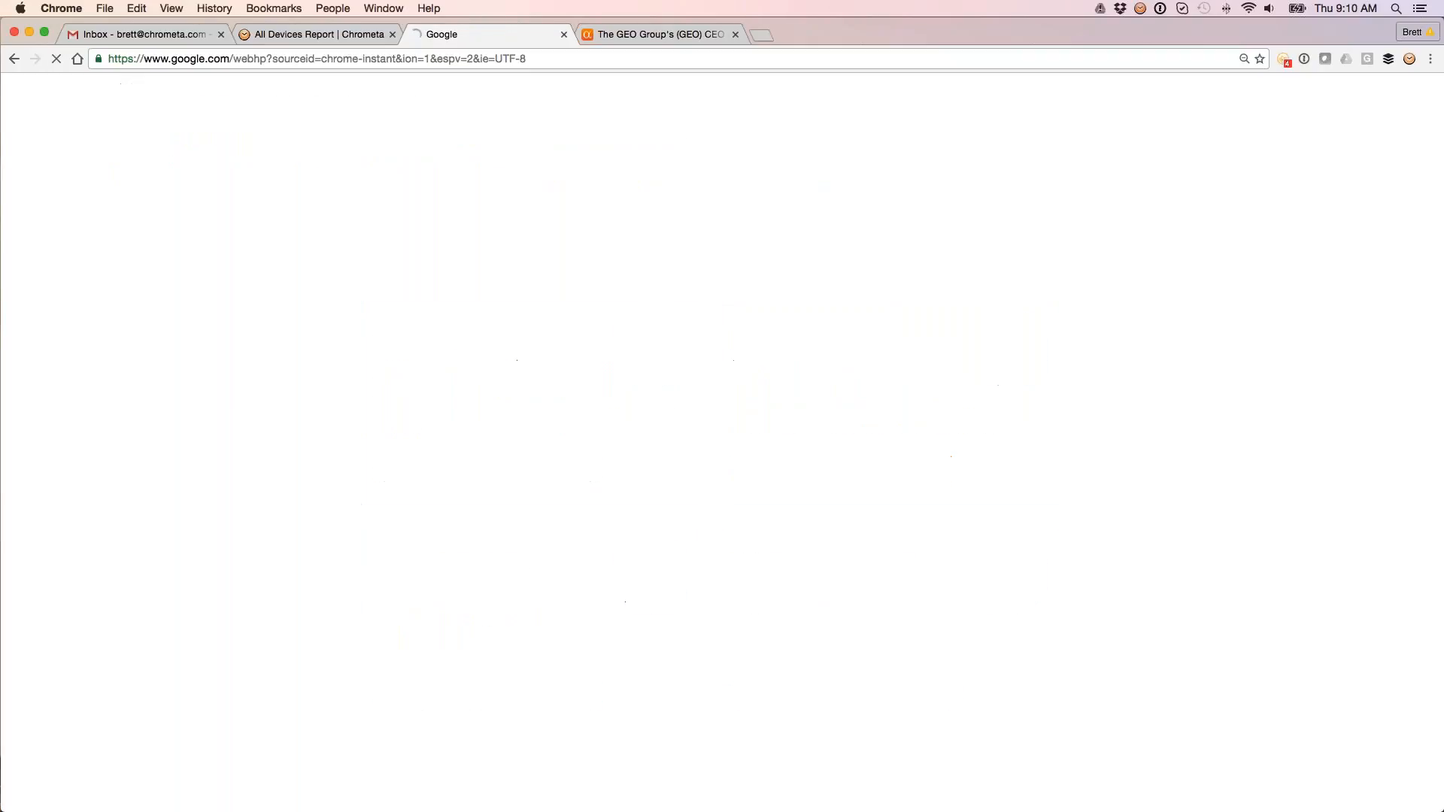
Step: Open the trainer's meetme.so booking page for 1:1 training sessions from the address suggestions for "lor" and select its web address
{"action": "key", "text": "super+l"}
{"action": "type", "text": "l"}
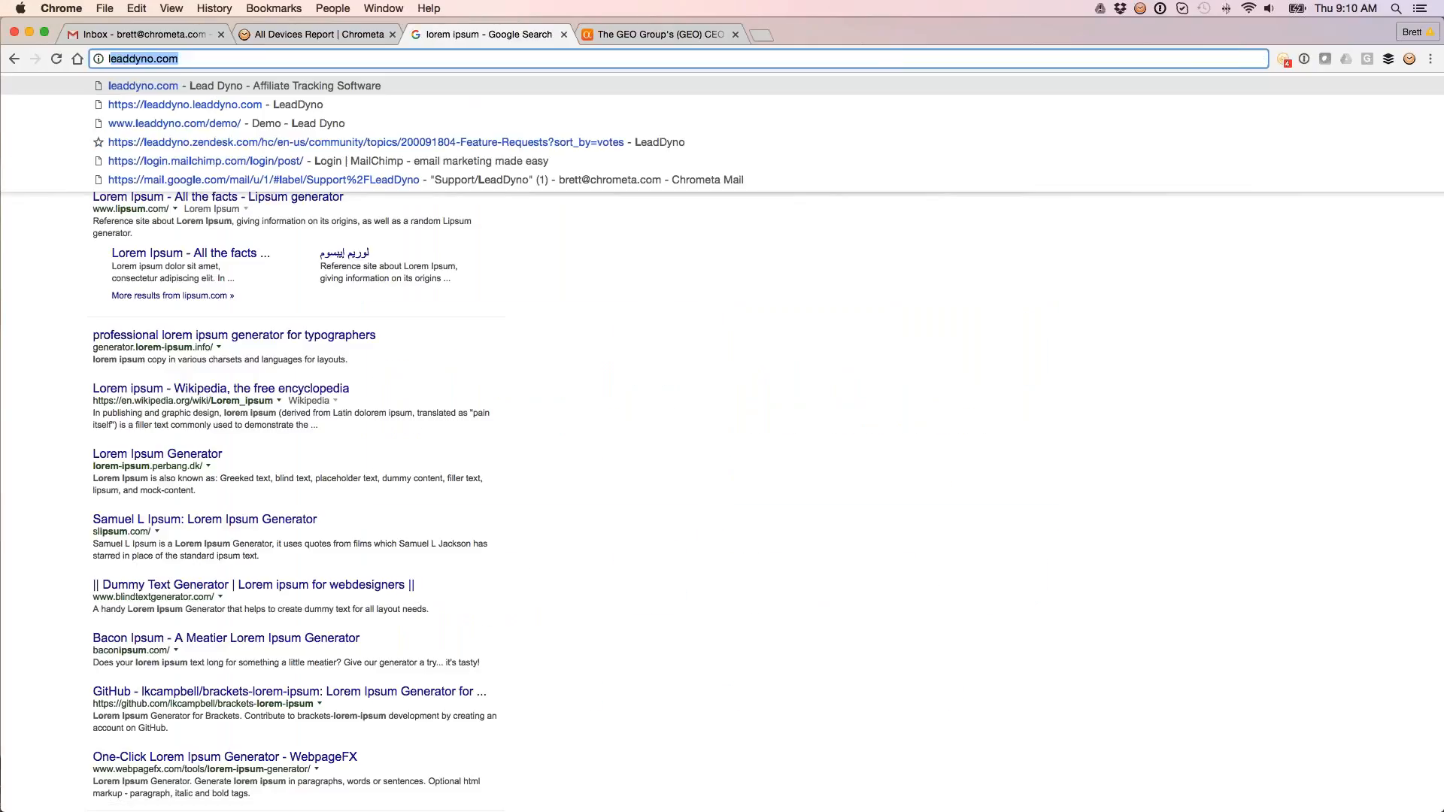
{"action": "type", "text": "or"}
{"action": "key", "text": "Down"}
{"action": "key", "text": "Down"}
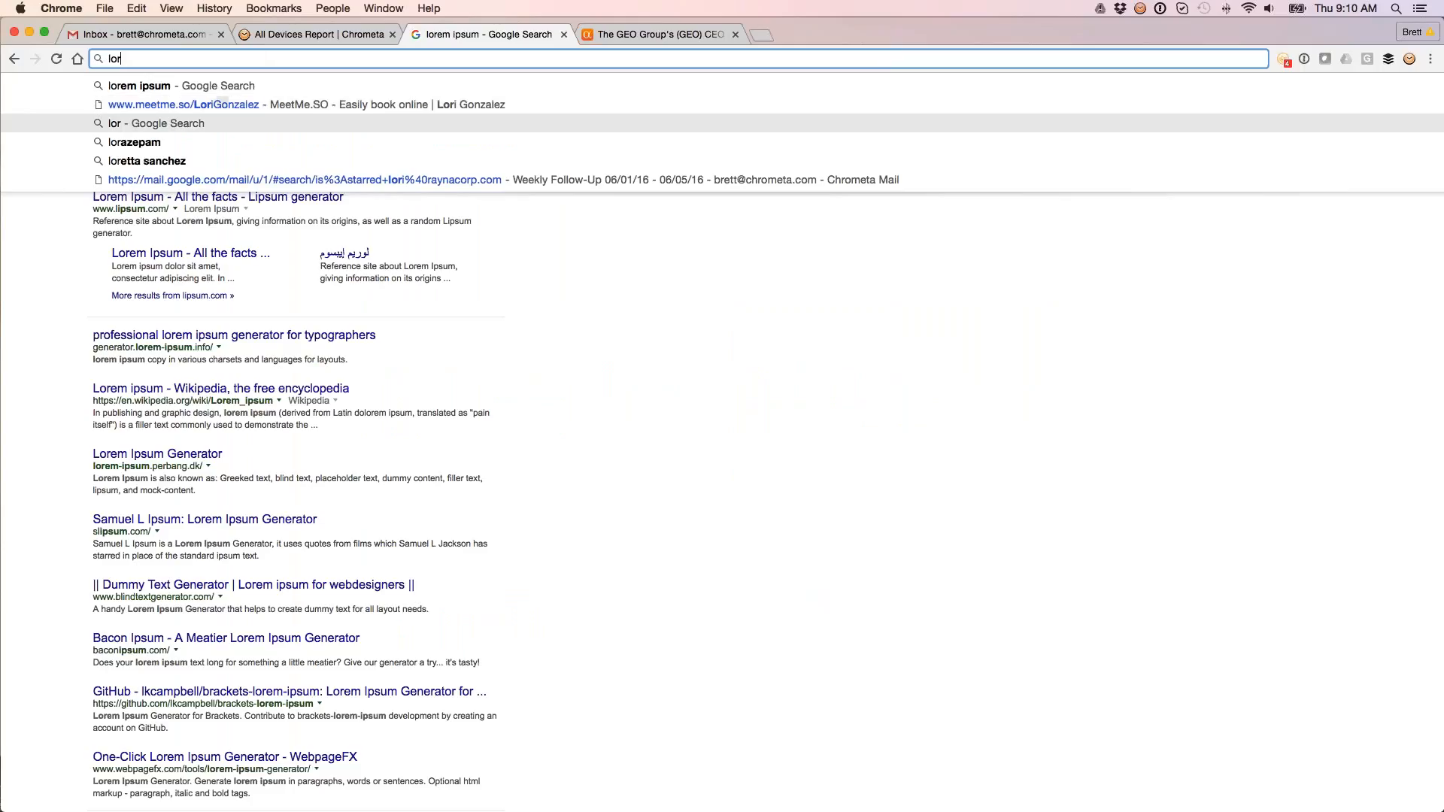
{"action": "key", "text": "Up"}
{"action": "key", "text": "Return"}
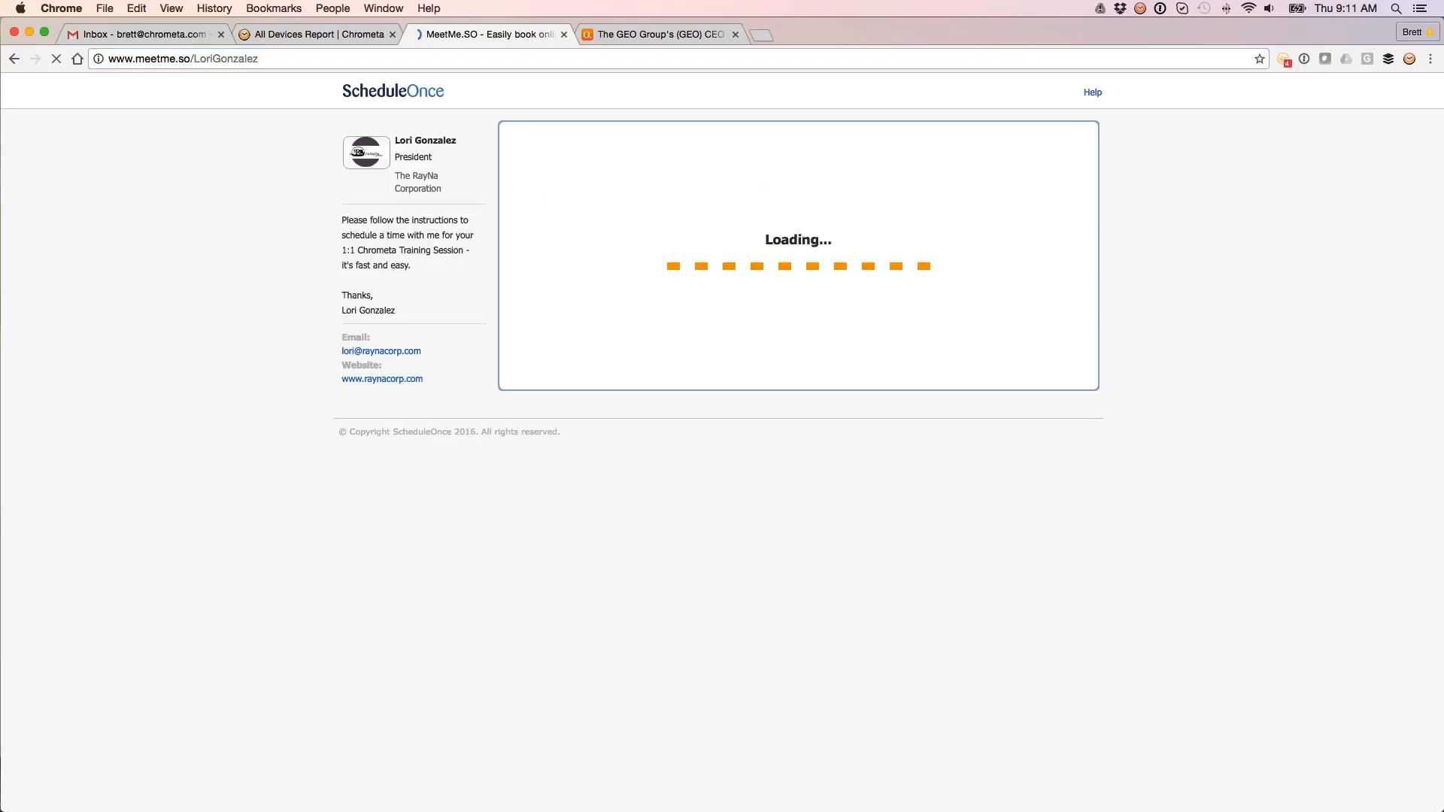
{"action": "key", "text": "super+l"}
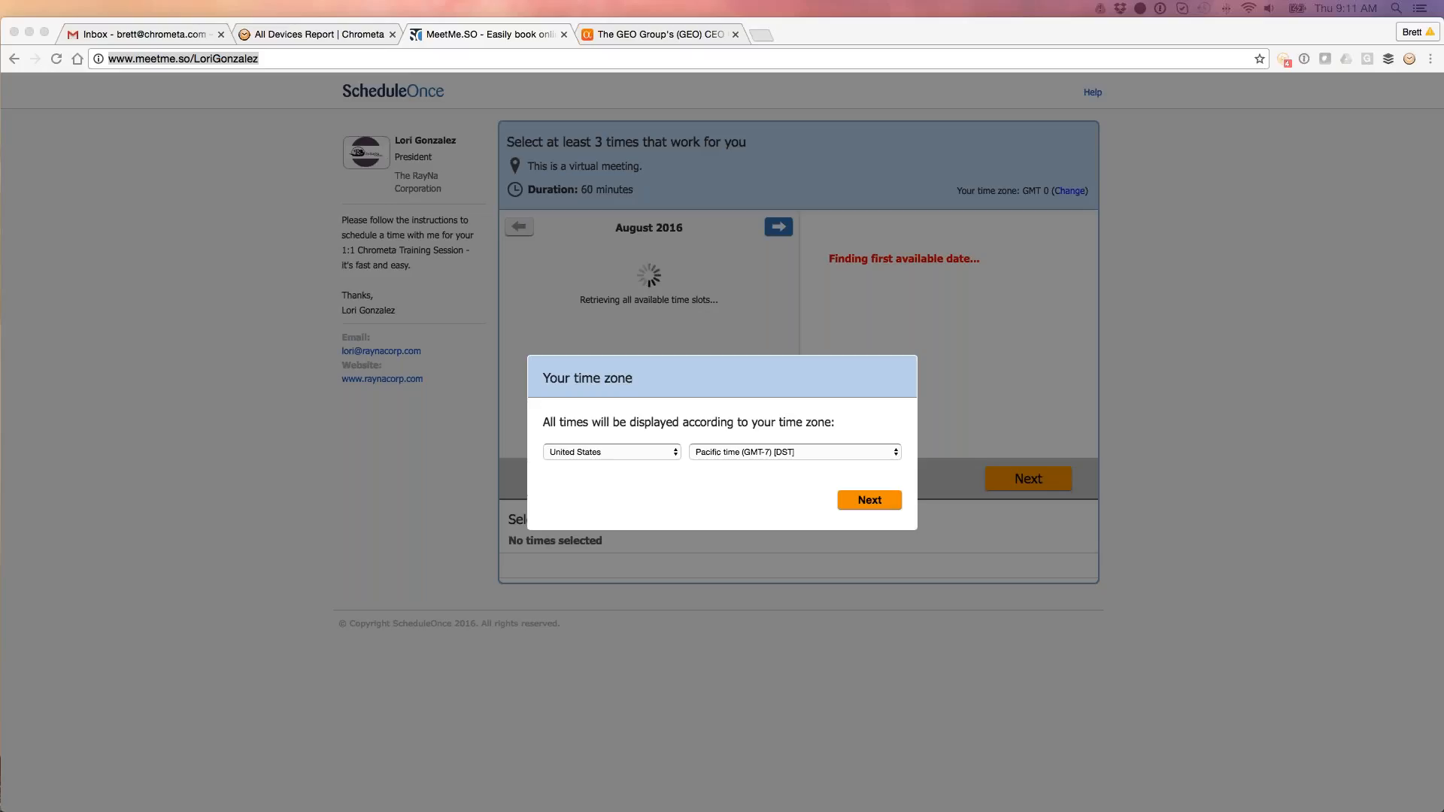
Step: Go to chrometa.com and review the sales and support information on its contact page
{"action": "left_click", "coordinate": [478, 54]}
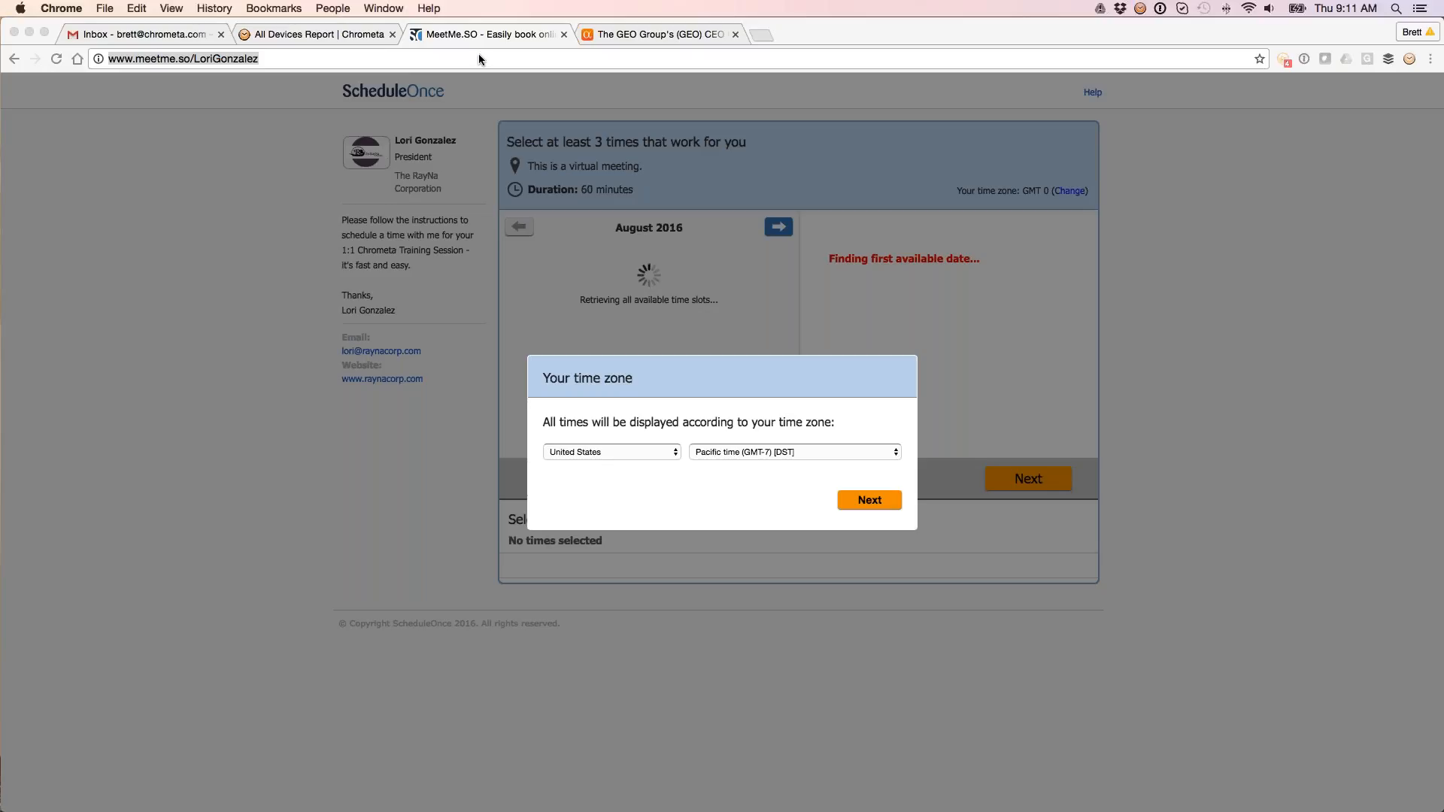
{"action": "type", "text": "chrometa.com"}
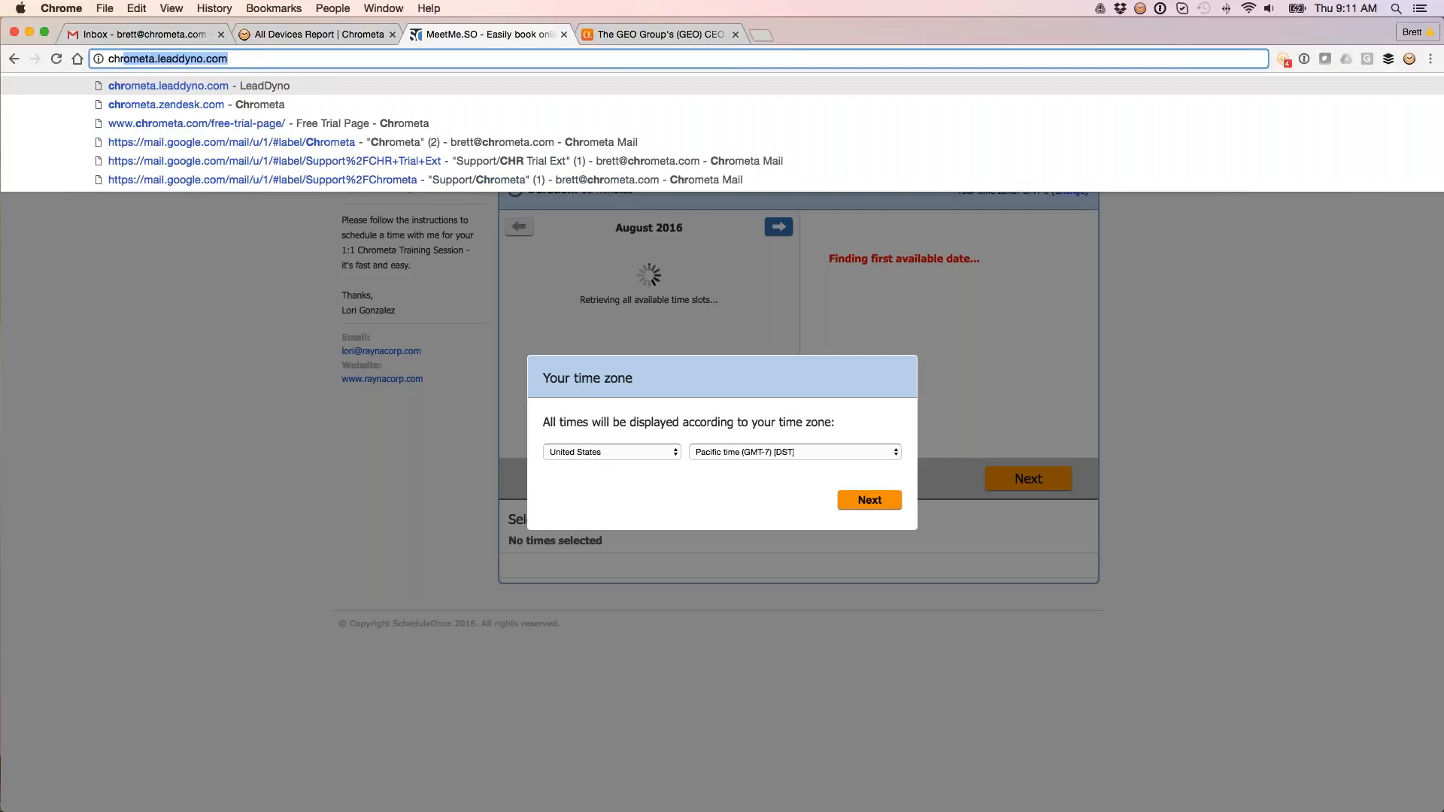
{"action": "key", "text": "Return"}
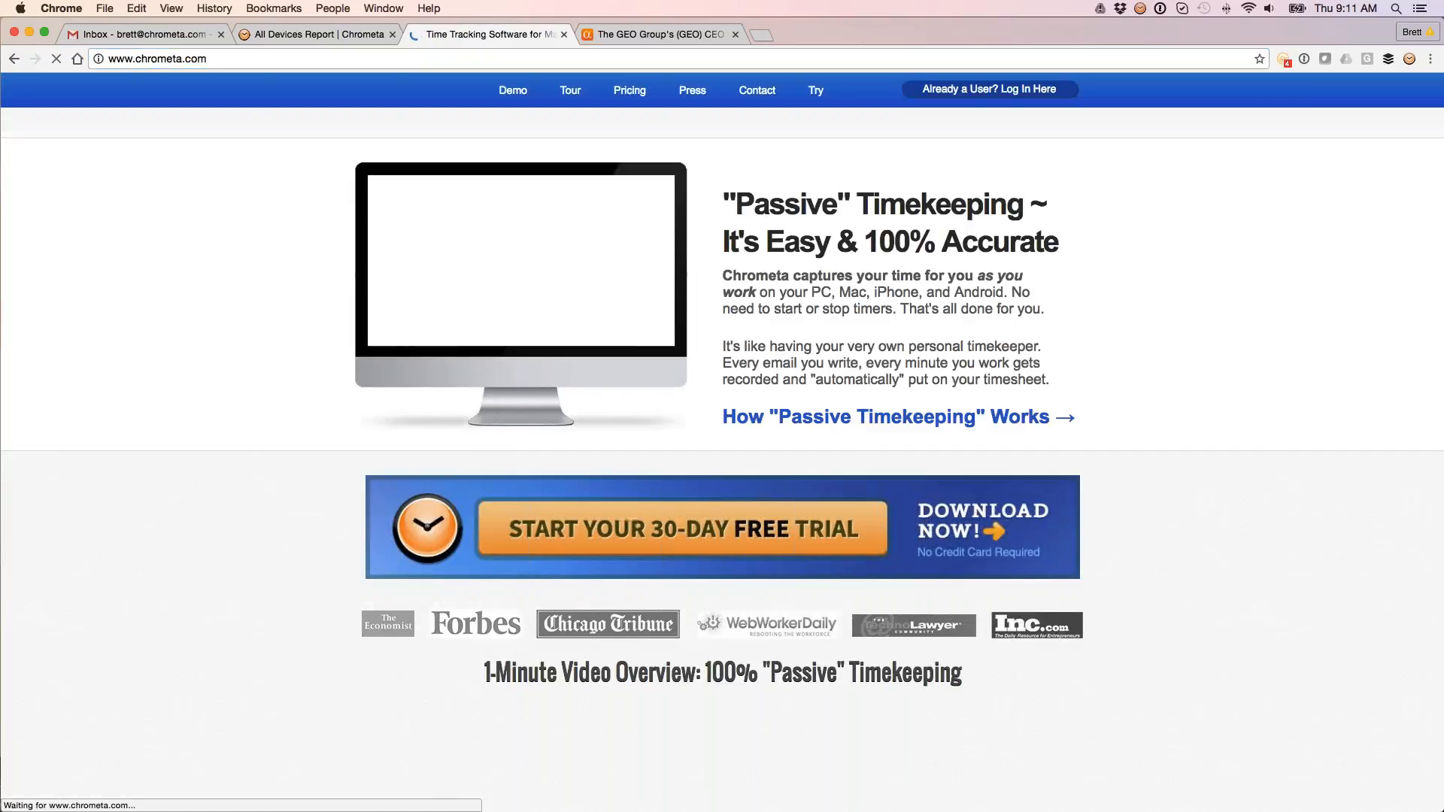
{"action": "left_click", "coordinate": [756, 90]}
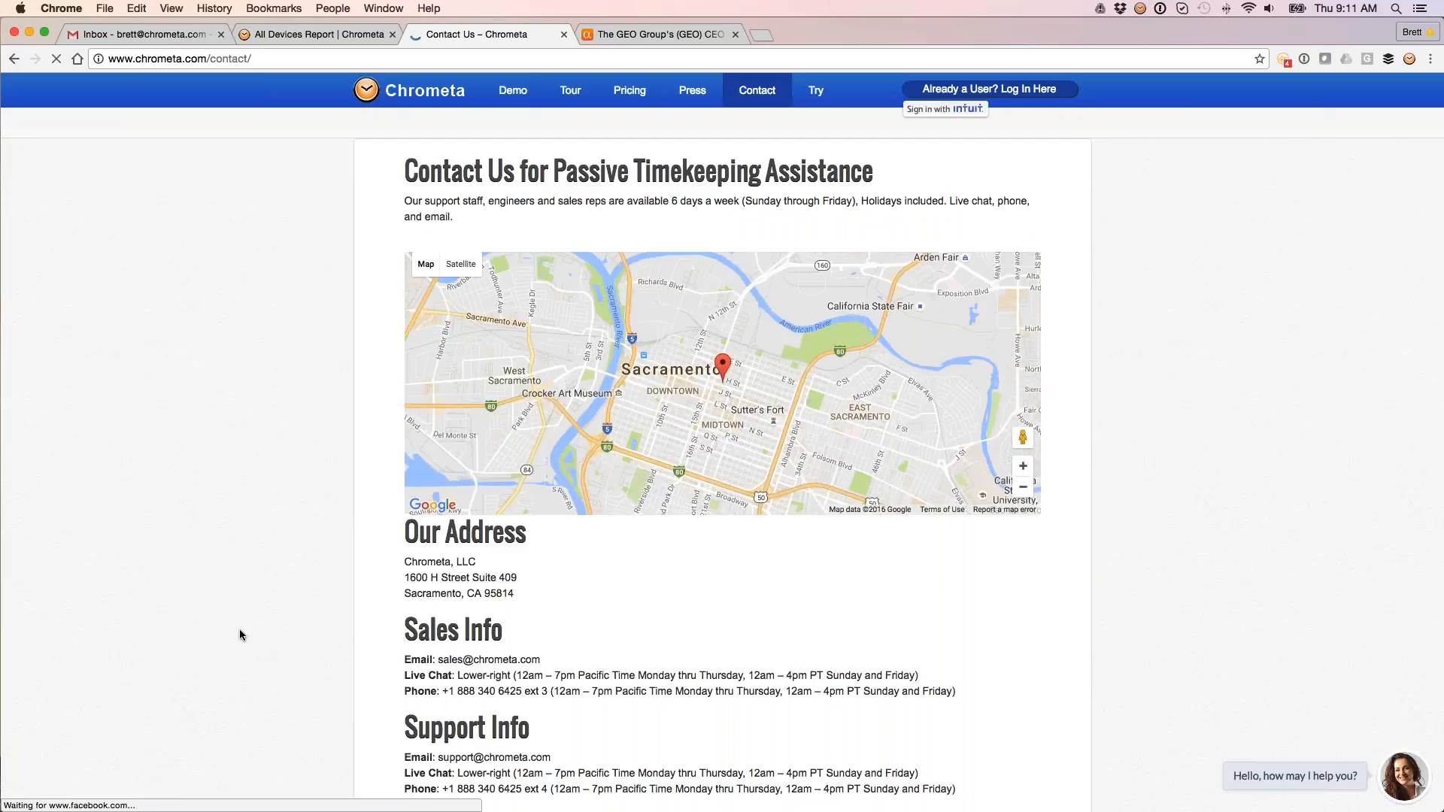
{"action": "scroll", "coordinate": [239, 630], "scroll_direction": "down", "scroll_amount": 1}
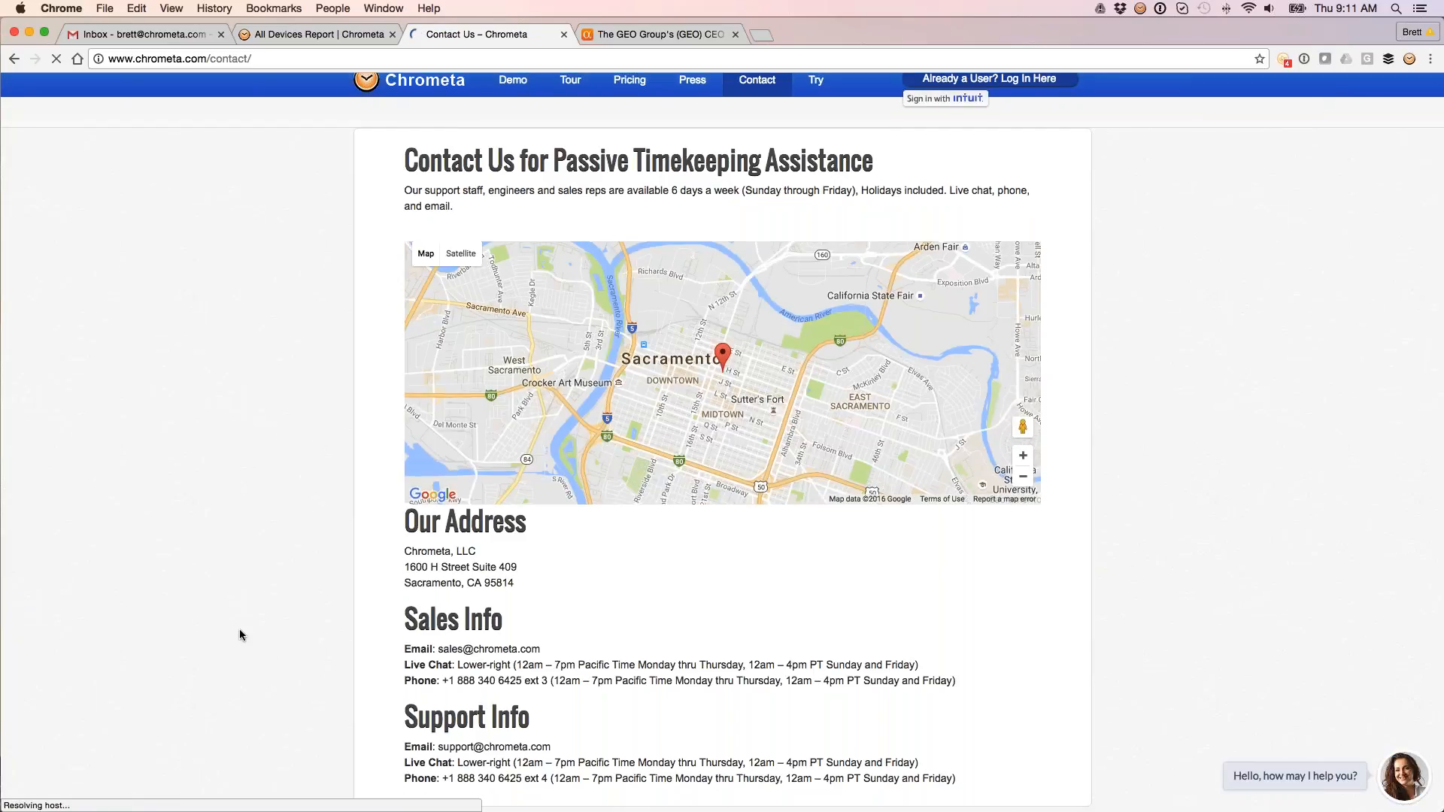
{"action": "scroll", "coordinate": [239, 635], "scroll_direction": "down", "scroll_amount": 1}
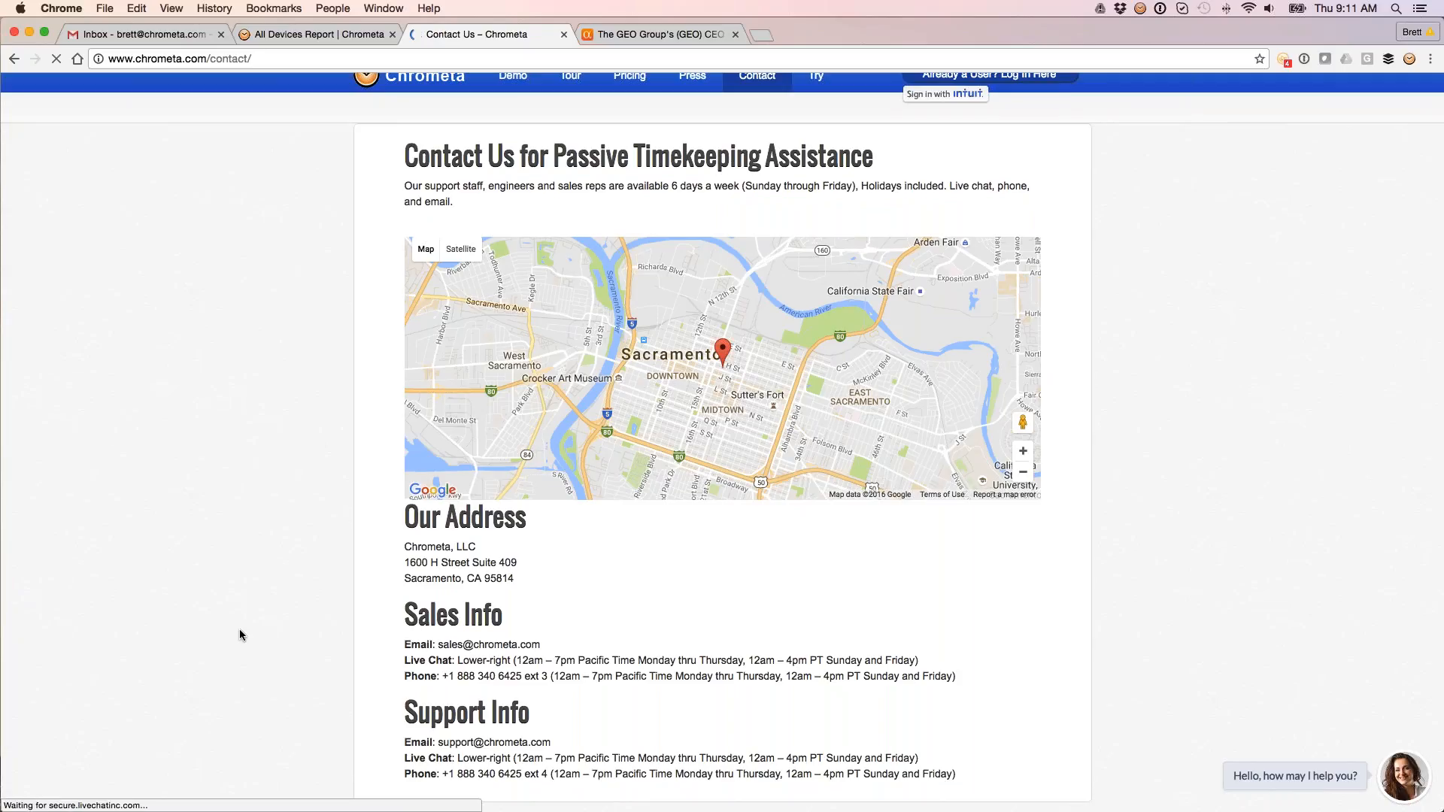